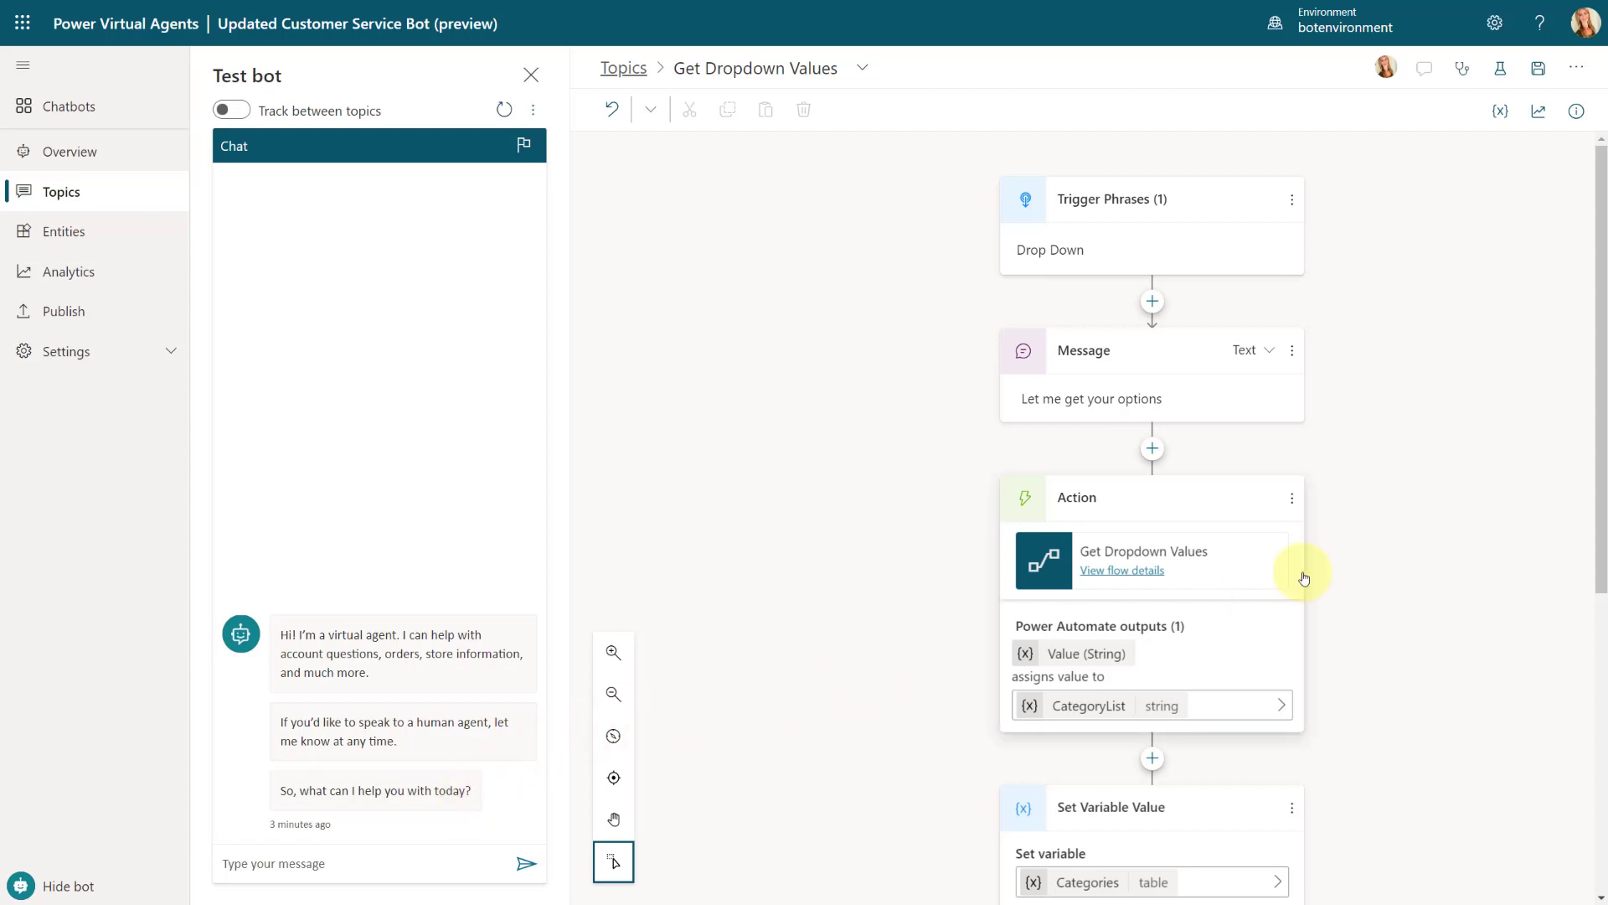
# Step: Review the Get Dropdown Values topic flow from its trigger phrases through to the closing question node
pyautogui.scroll(-2, 1433, 617)
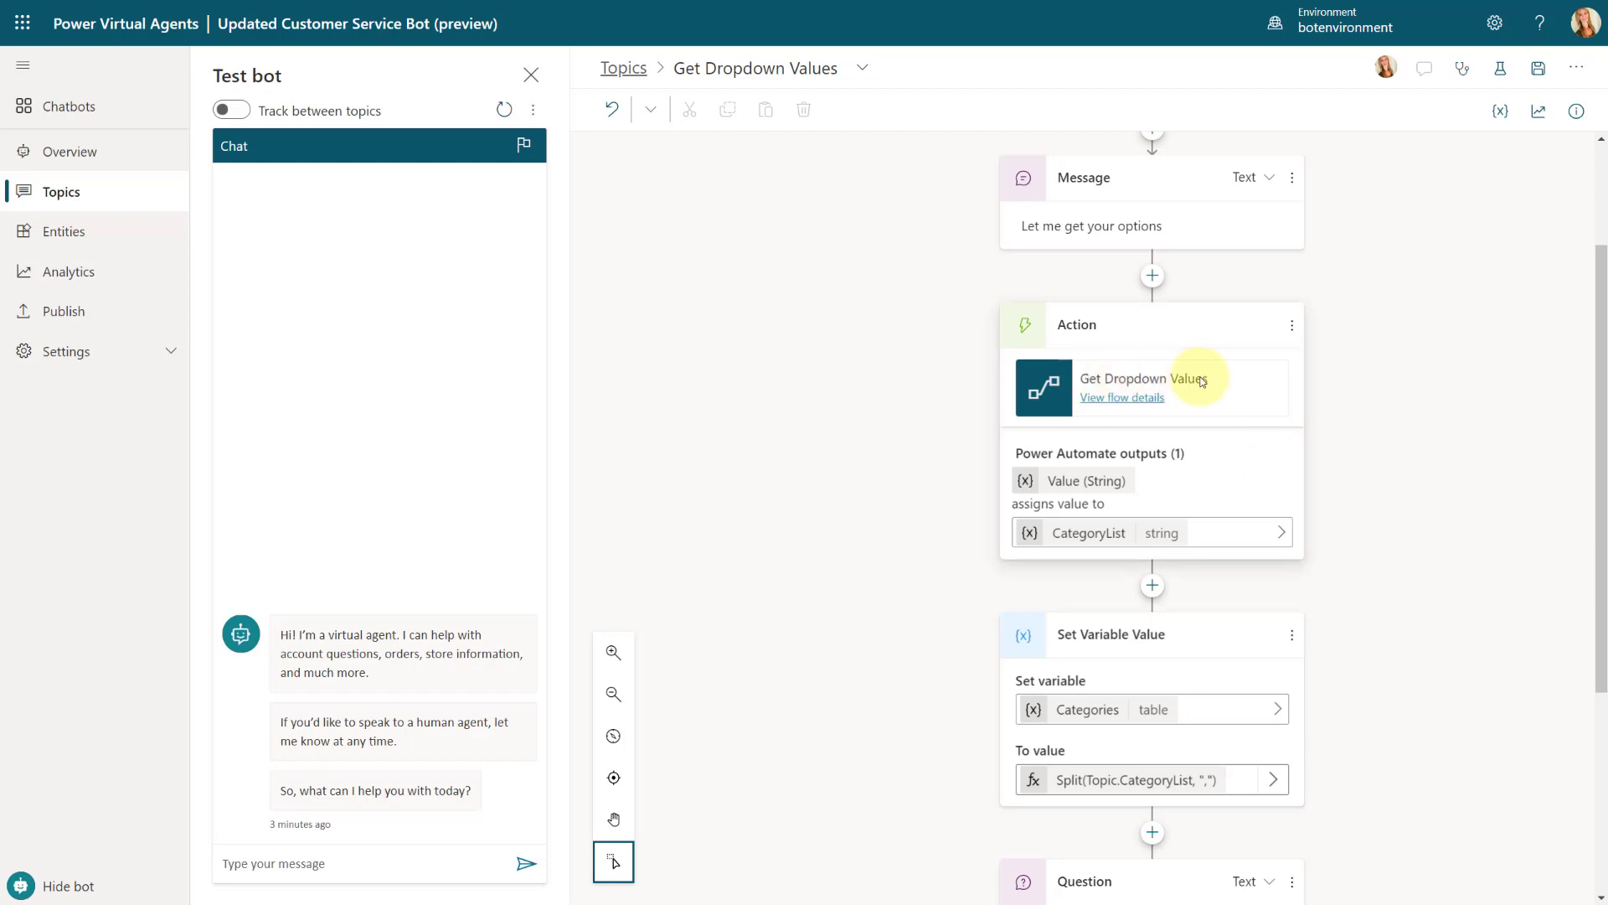
pyautogui.scroll(-2, 1486, 524)
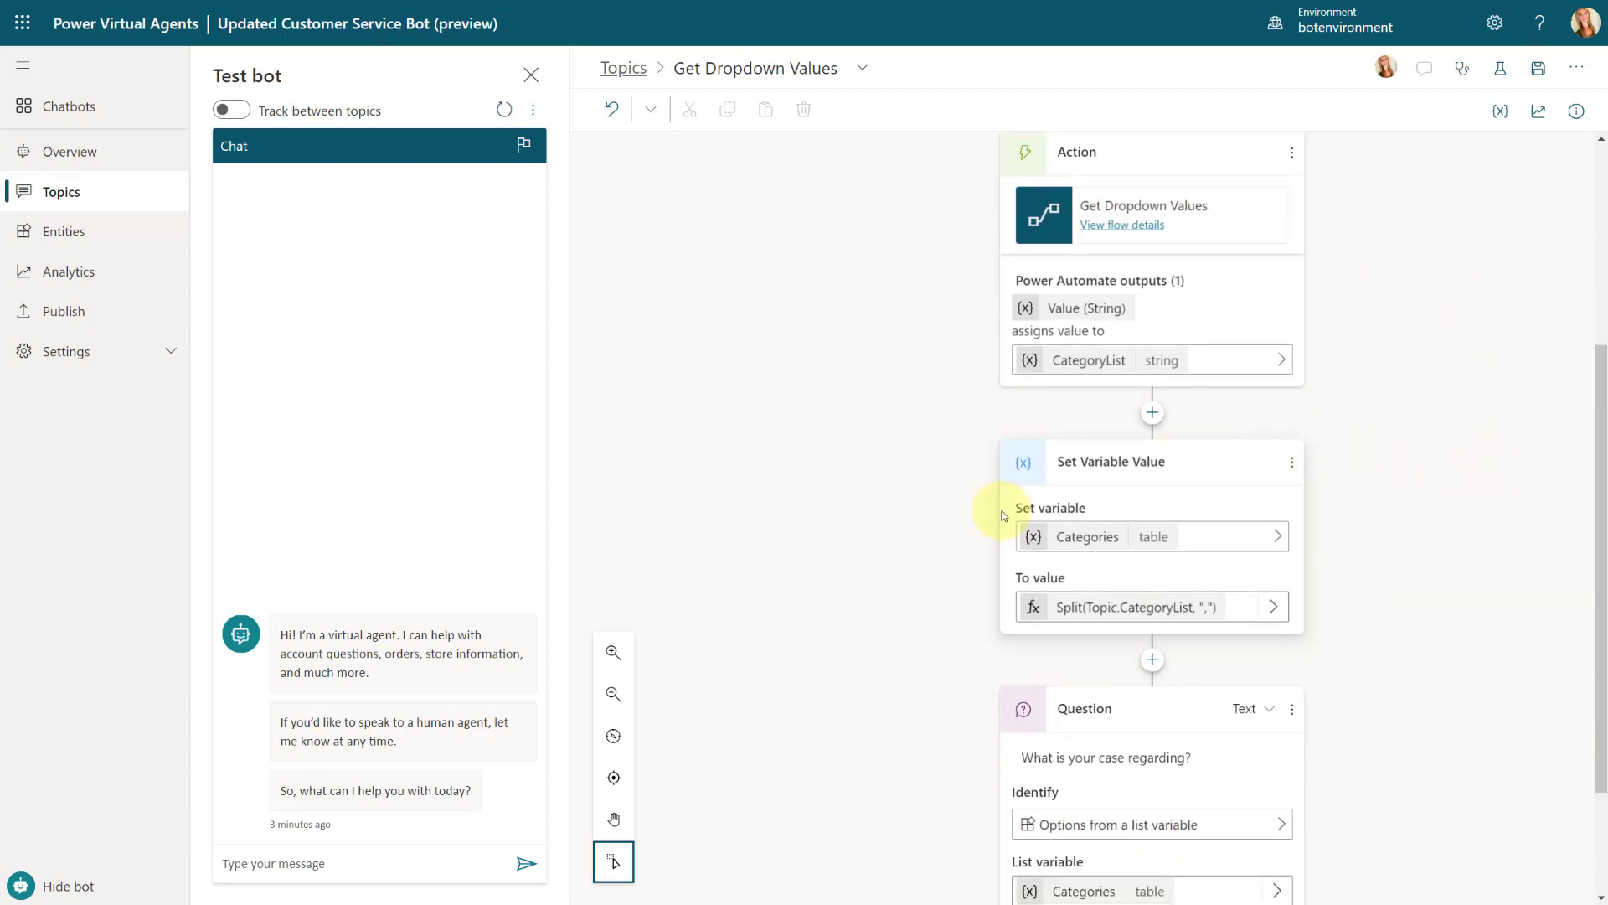
pyautogui.scroll(-2, 1407, 621)
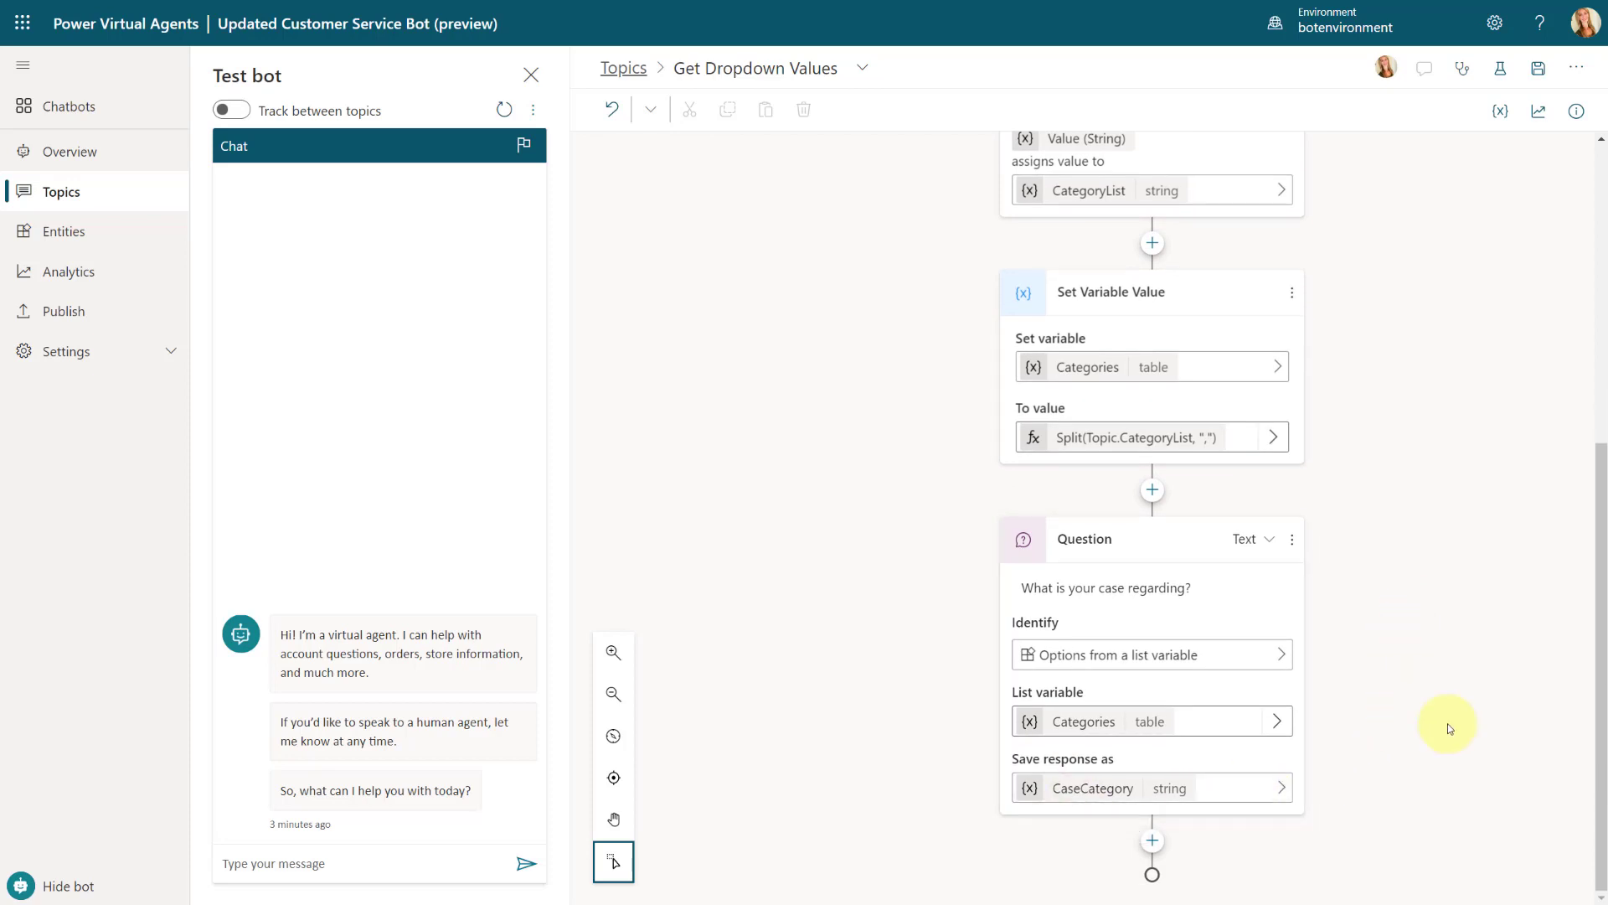
pyautogui.scroll(3, 1447, 722)
pyautogui.scroll(2, 1448, 722)
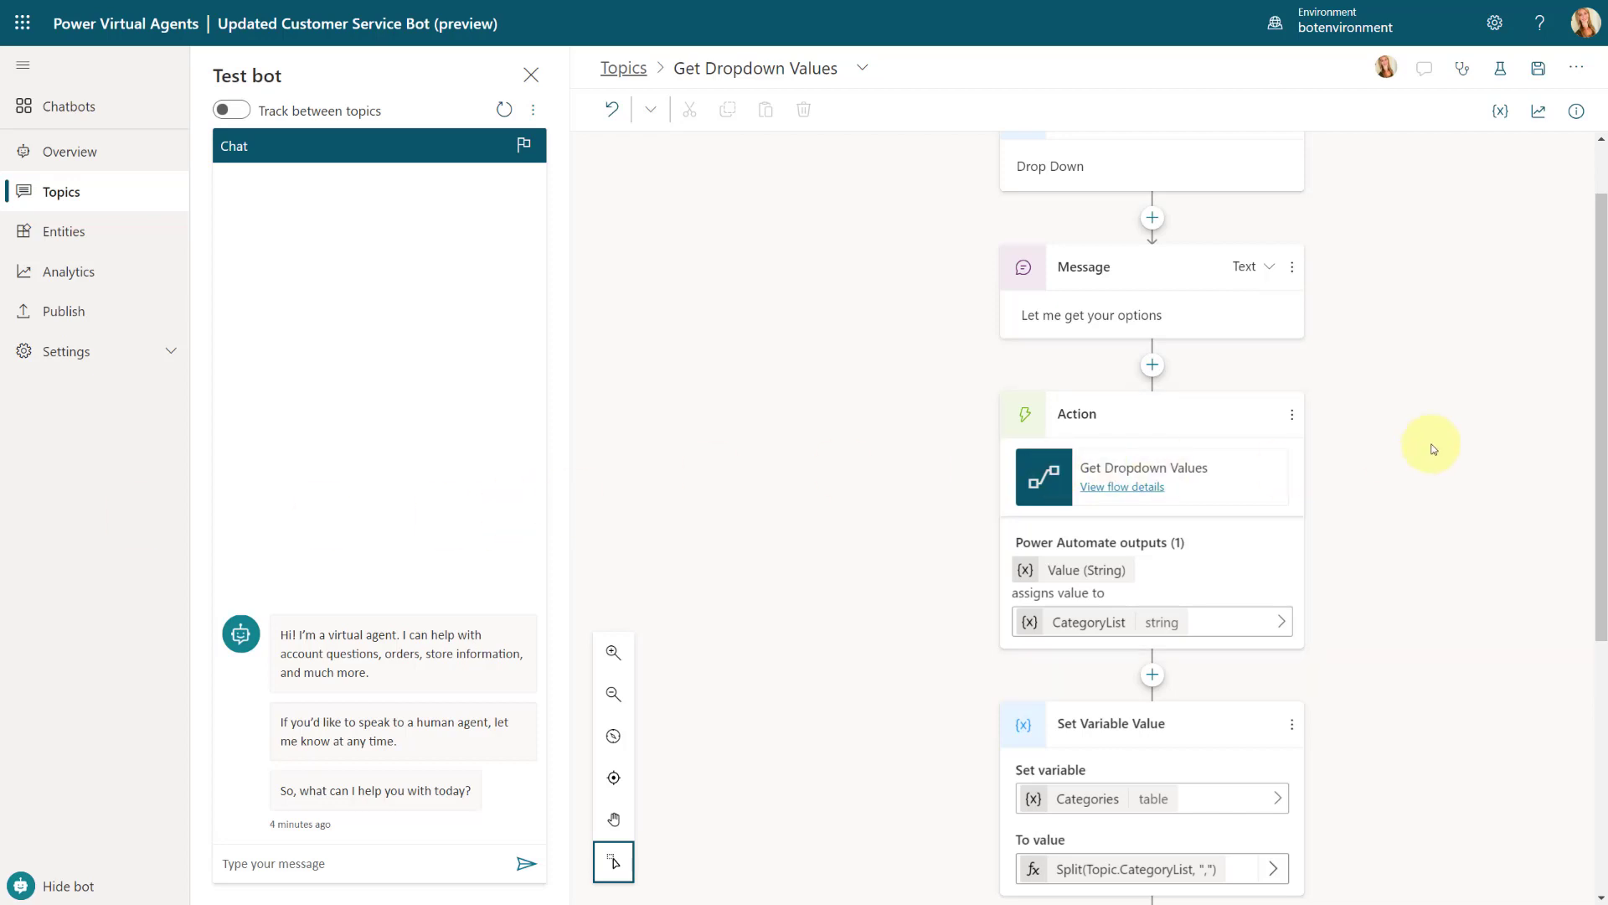
pyautogui.scroll(1, 1434, 449)
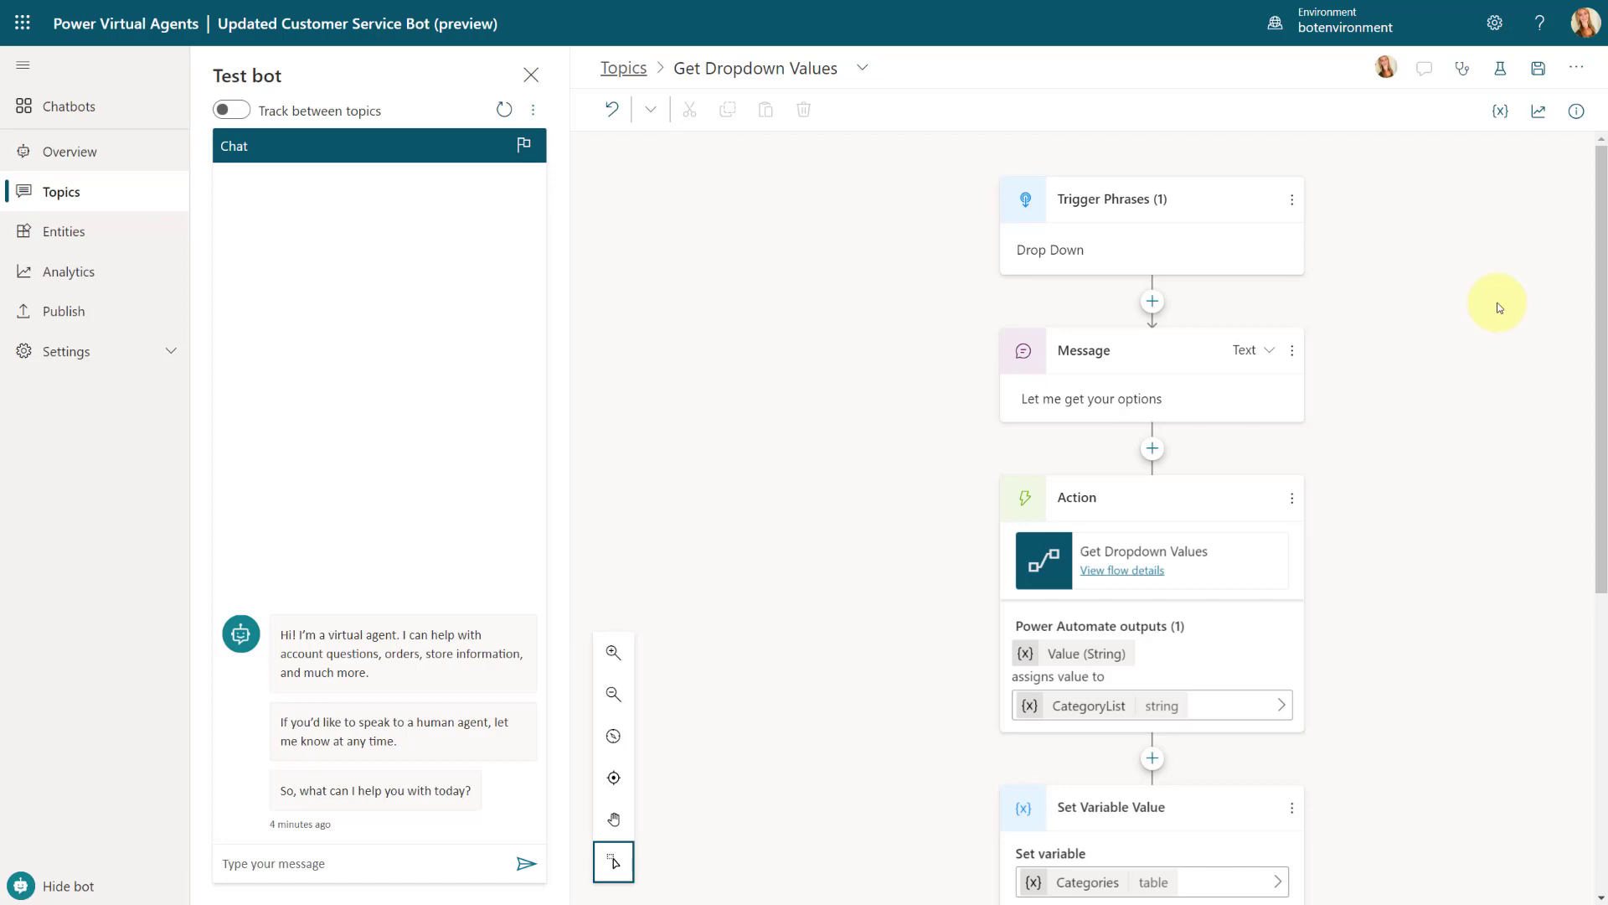
# Step: Copy the entire code of the Get Dropdown Values topic from its code editor, then close the editor
pyautogui.click(1580, 74)
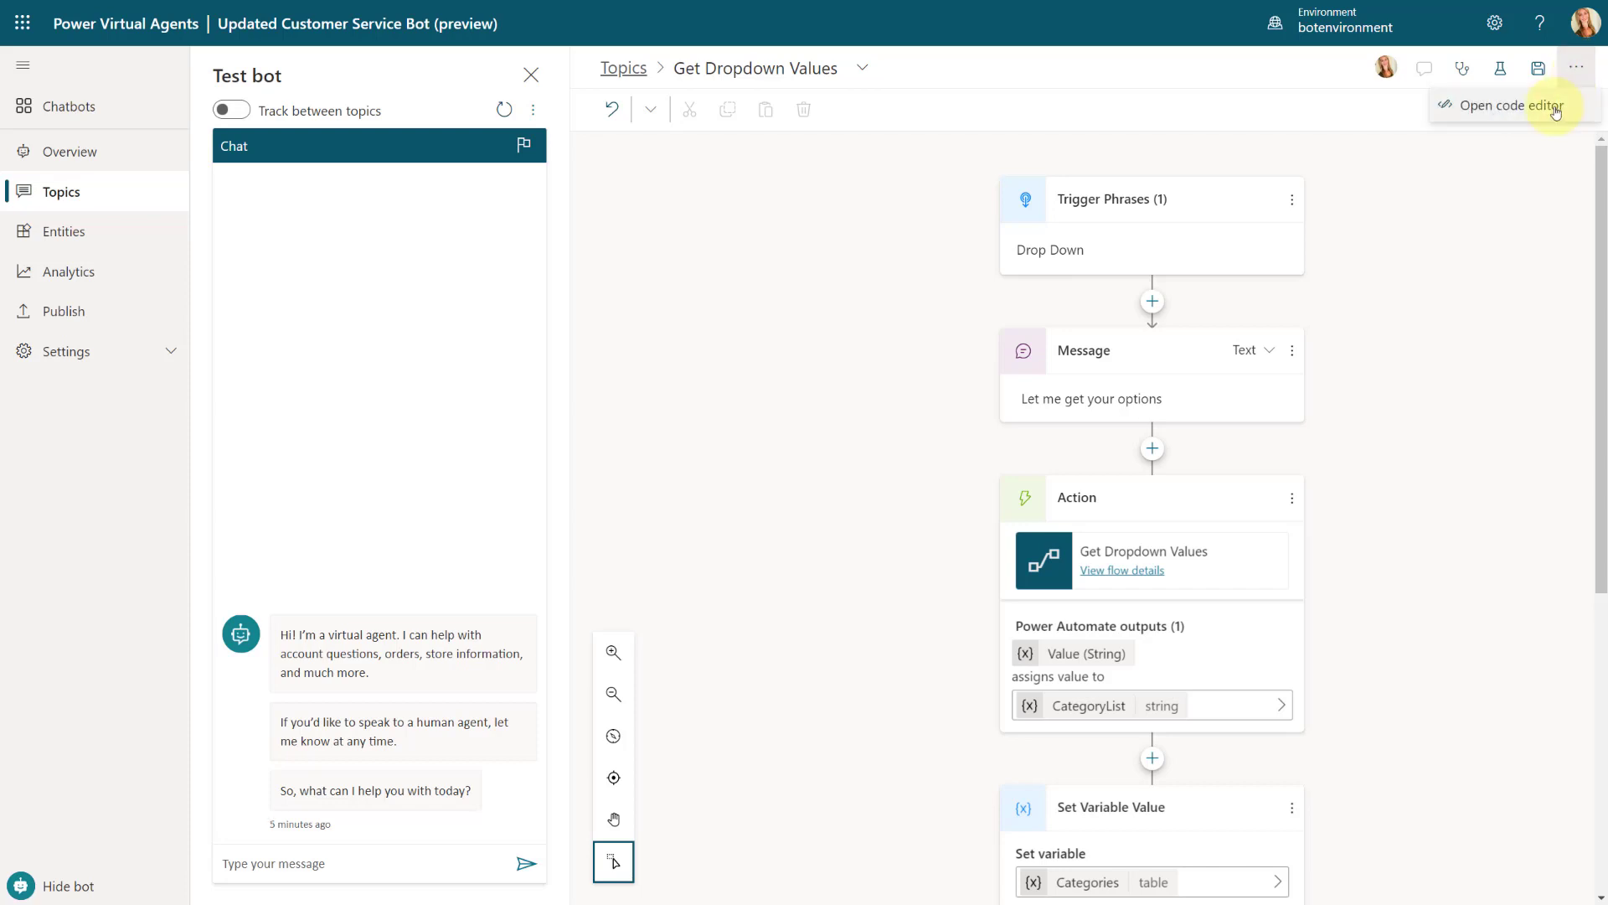
pyautogui.click(1495, 113)
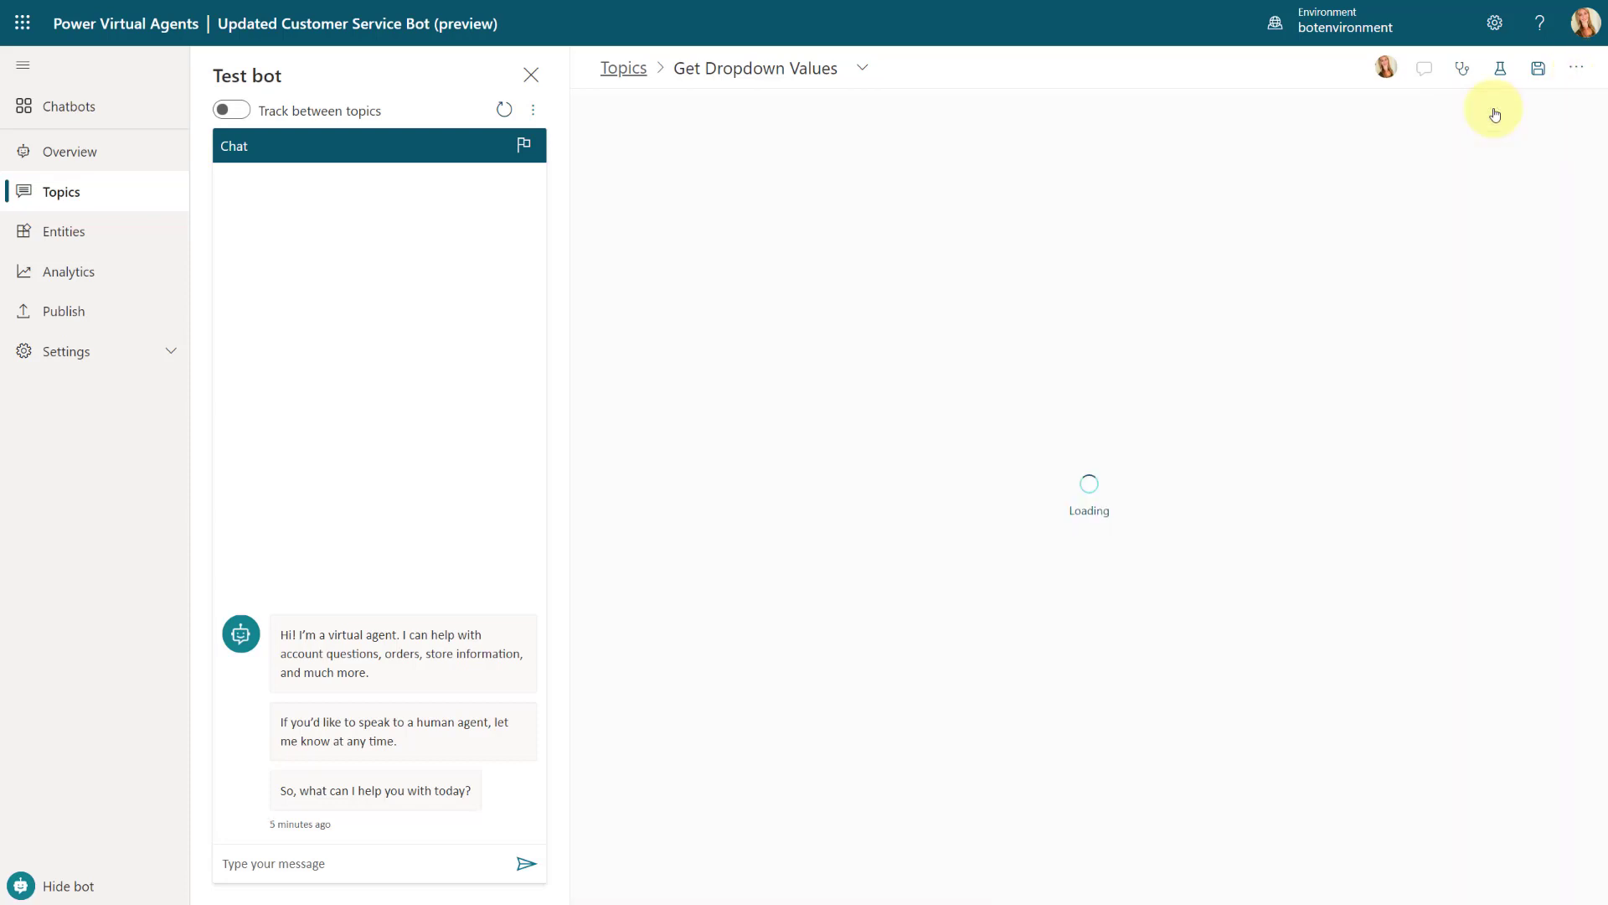
pyautogui.click(1356, 308)
pyautogui.hotkey('ctrl', 'a')
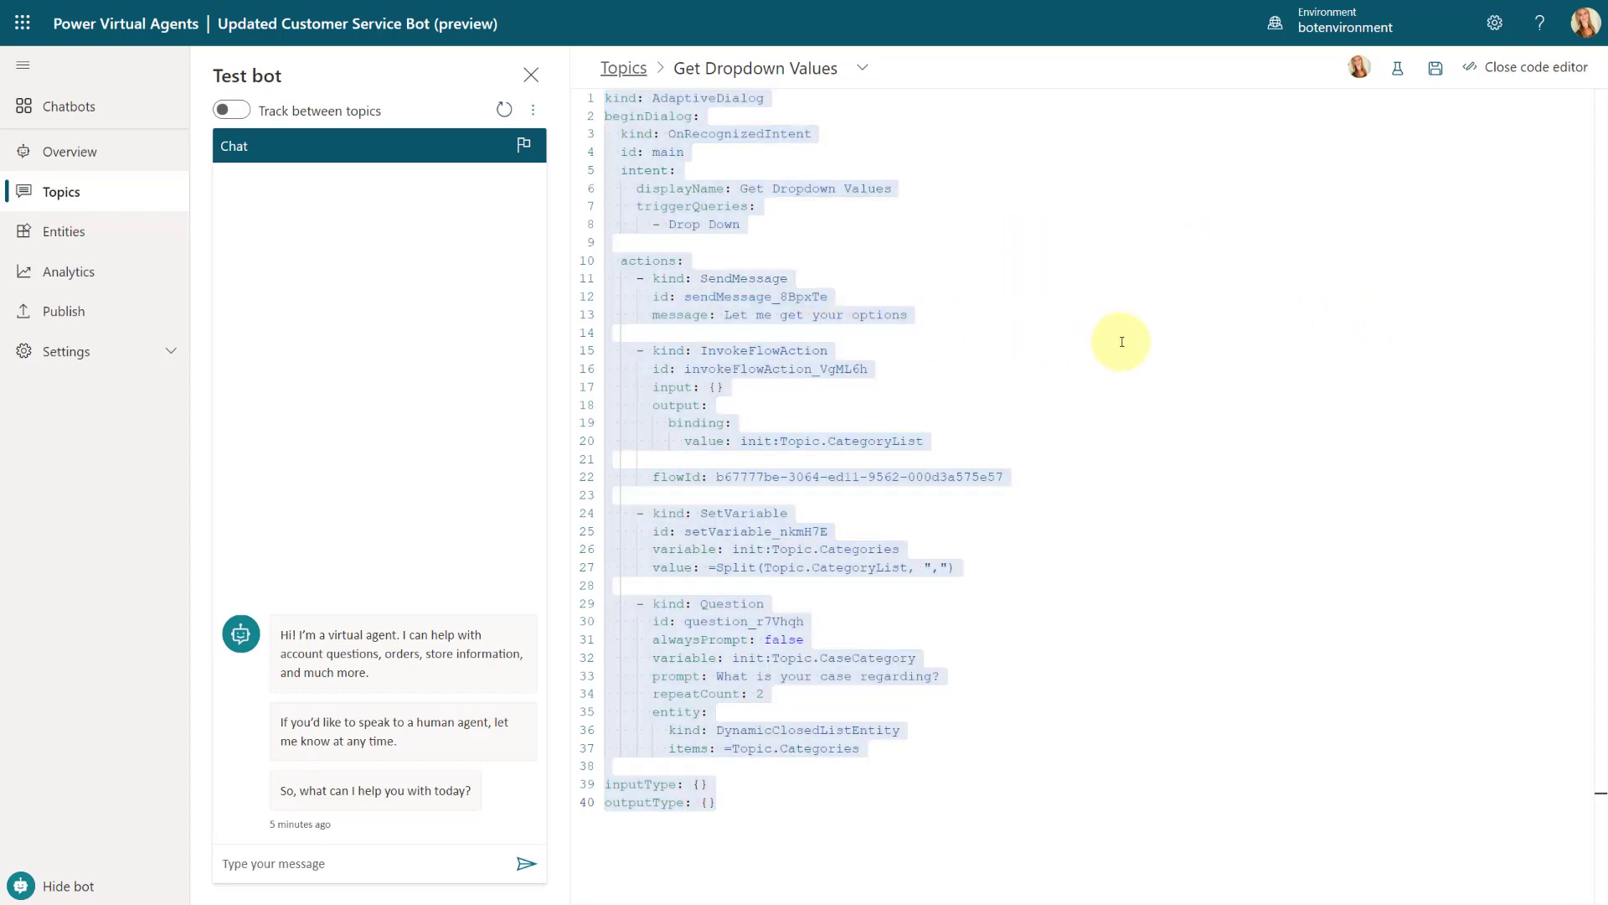
pyautogui.click(1122, 342)
pyautogui.hotkey('ctrl', 'a')
pyautogui.hotkey('ctrl', 'c')
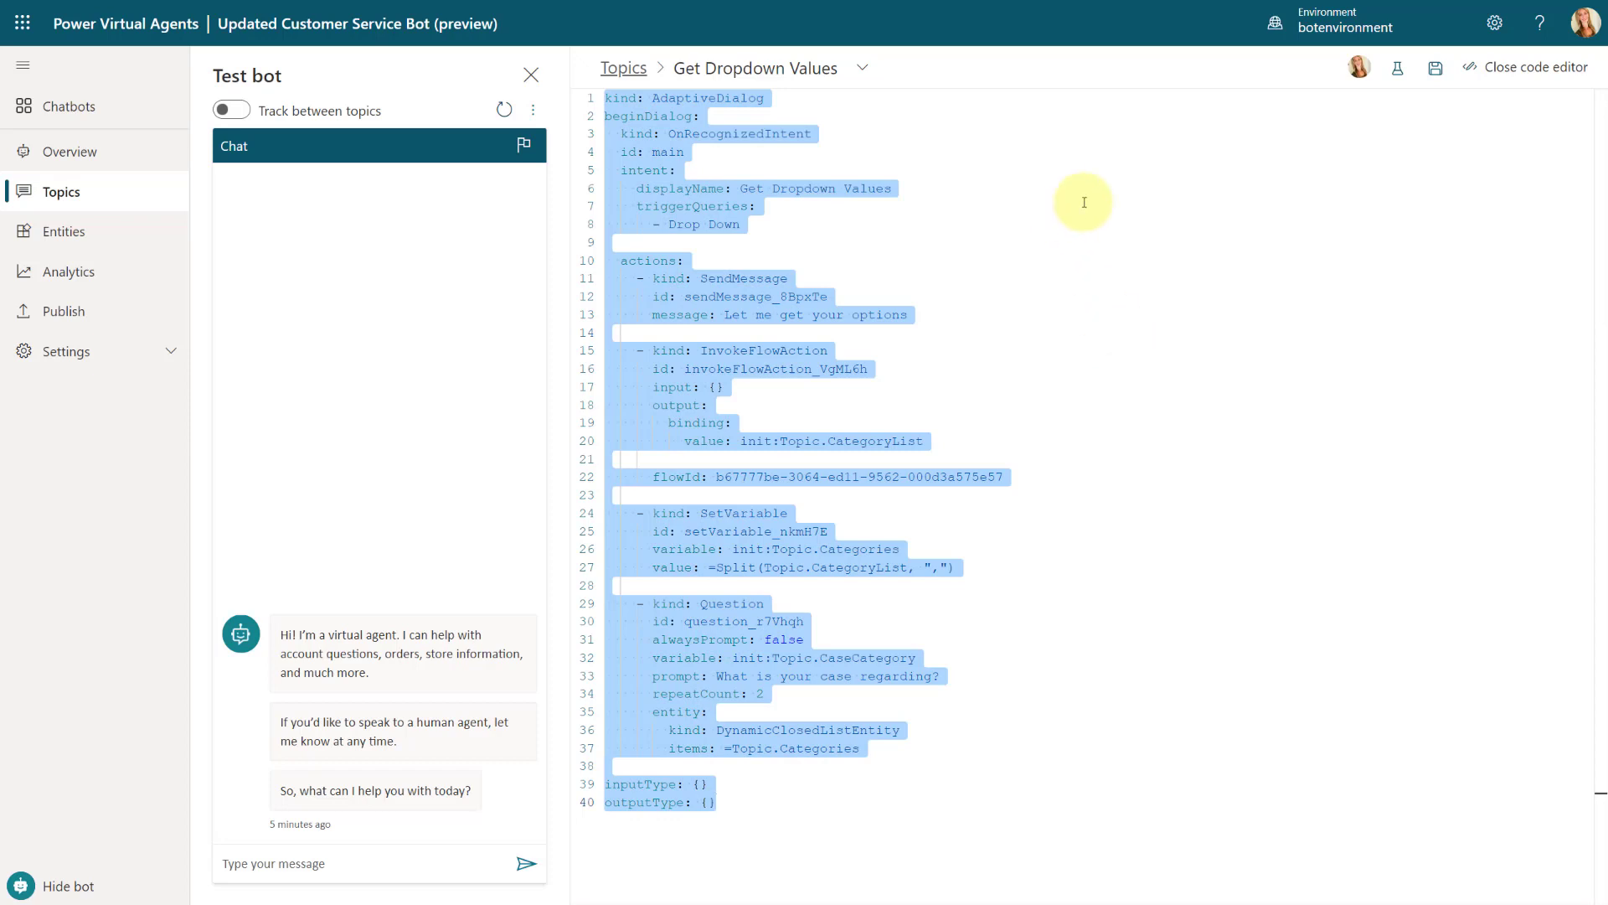
pyautogui.click(1500, 66)
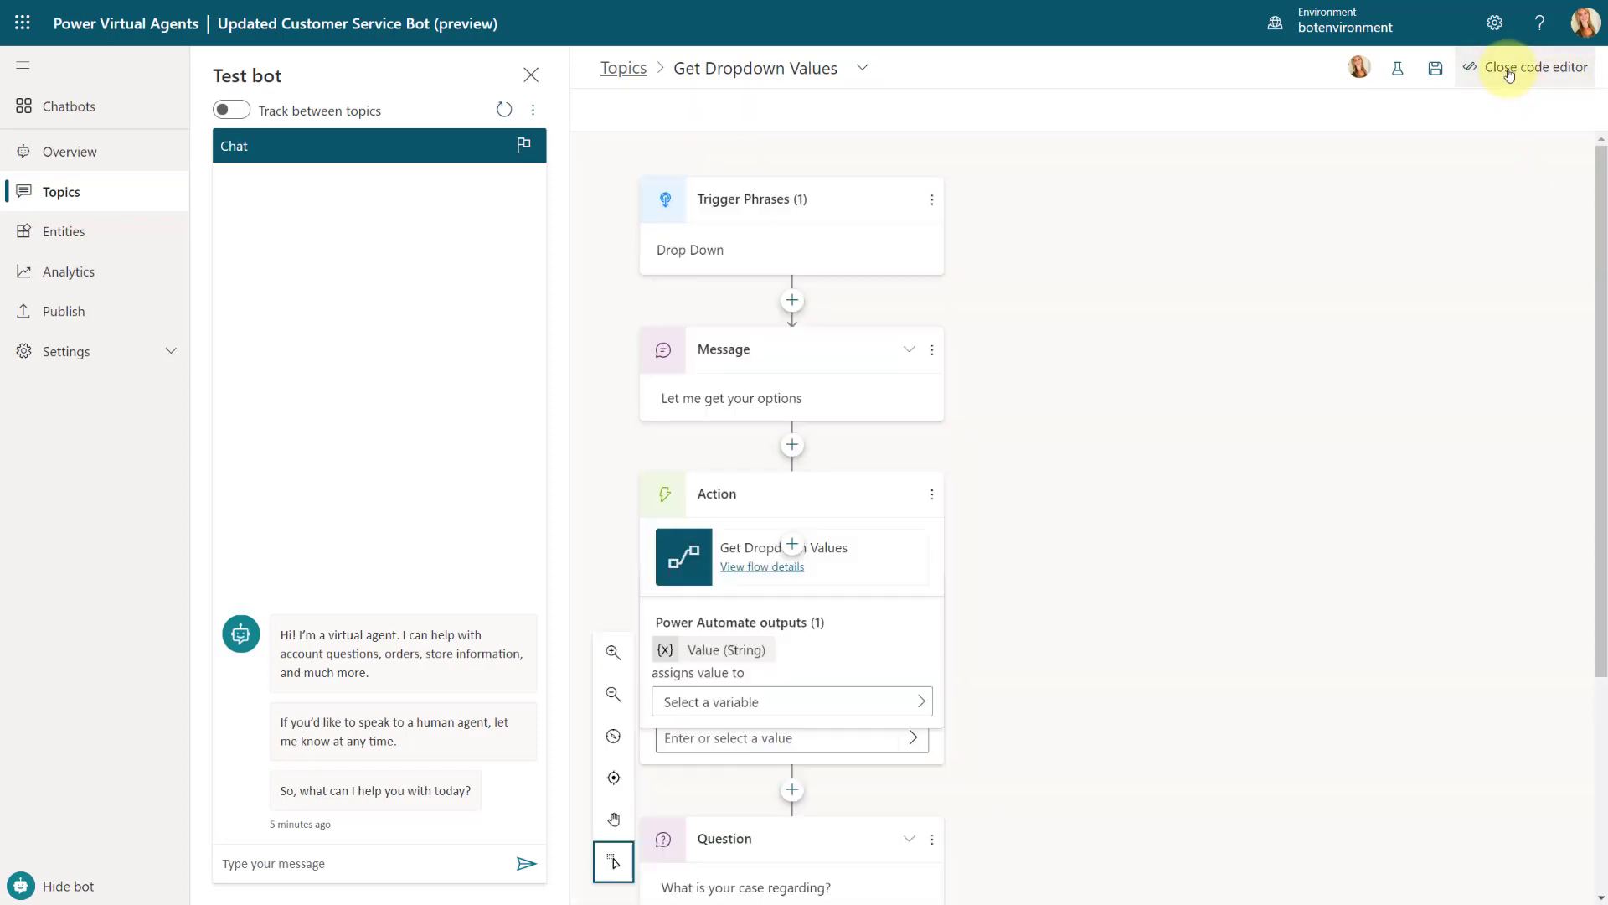
# Step: Create a new blank topic and name it NEWDropDownValues
pyautogui.click(51, 195)
pyautogui.click(864, 502)
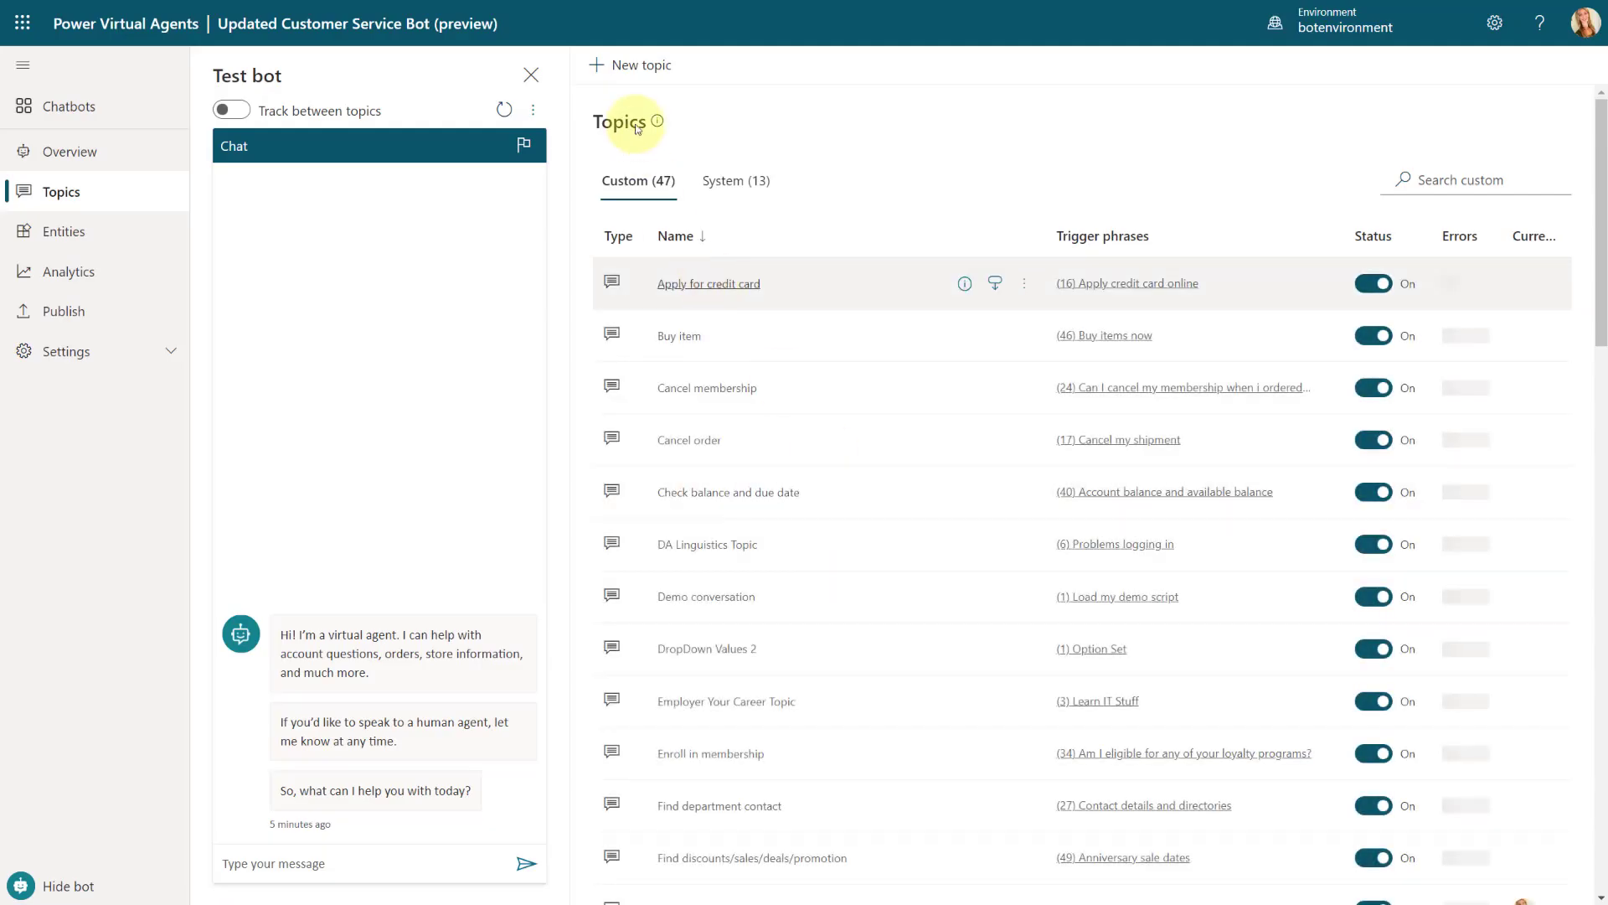
pyautogui.click(630, 64)
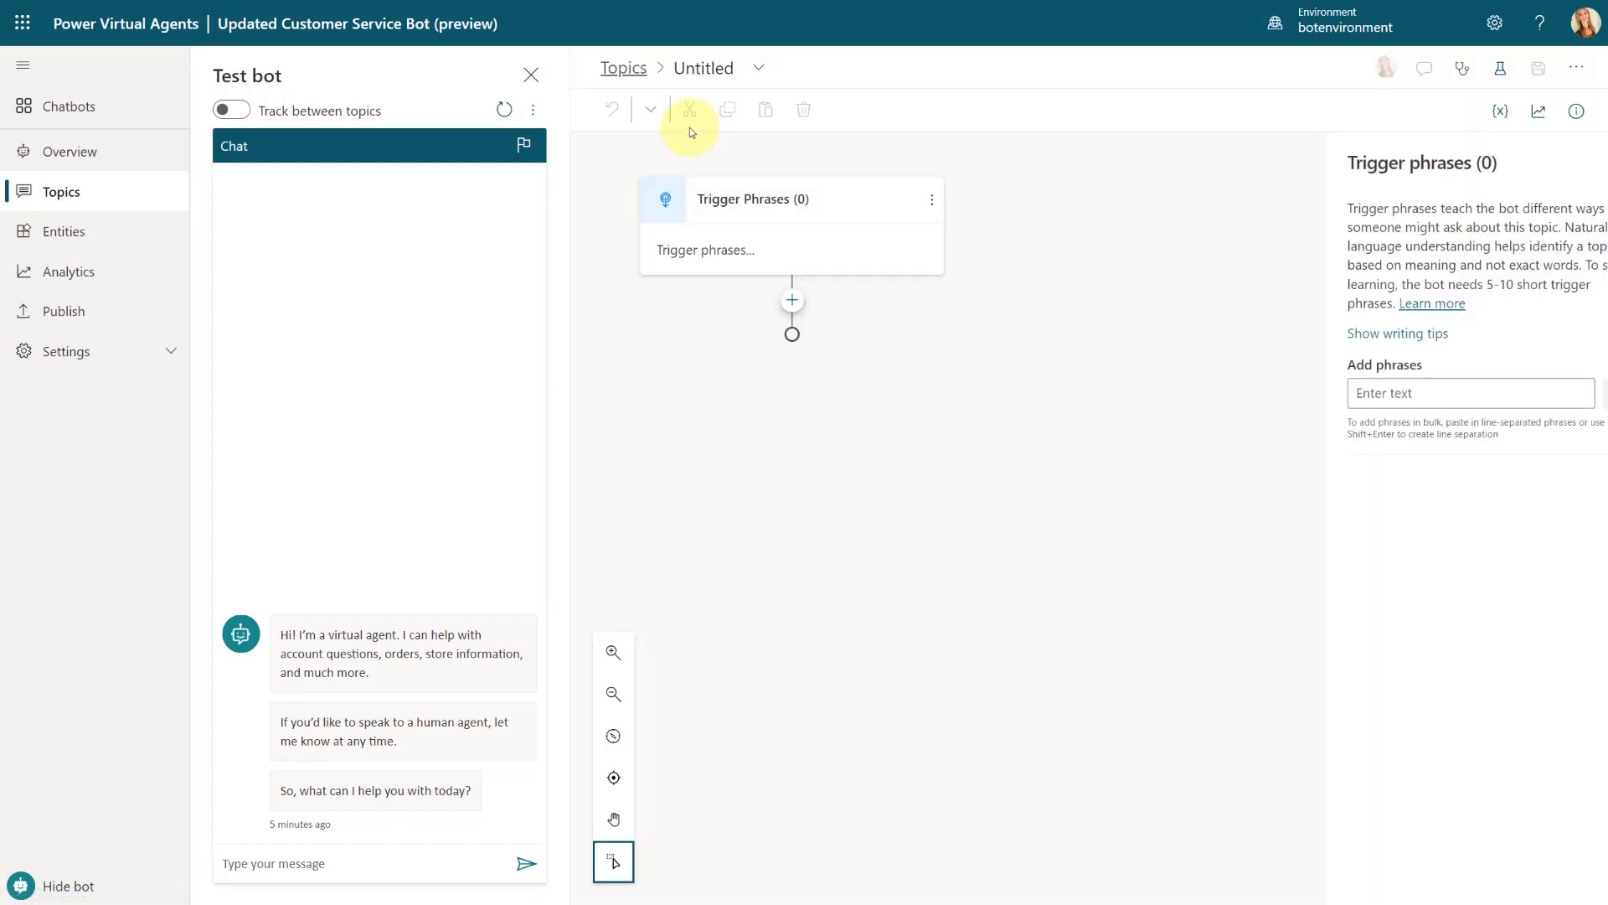
pyautogui.click(701, 67)
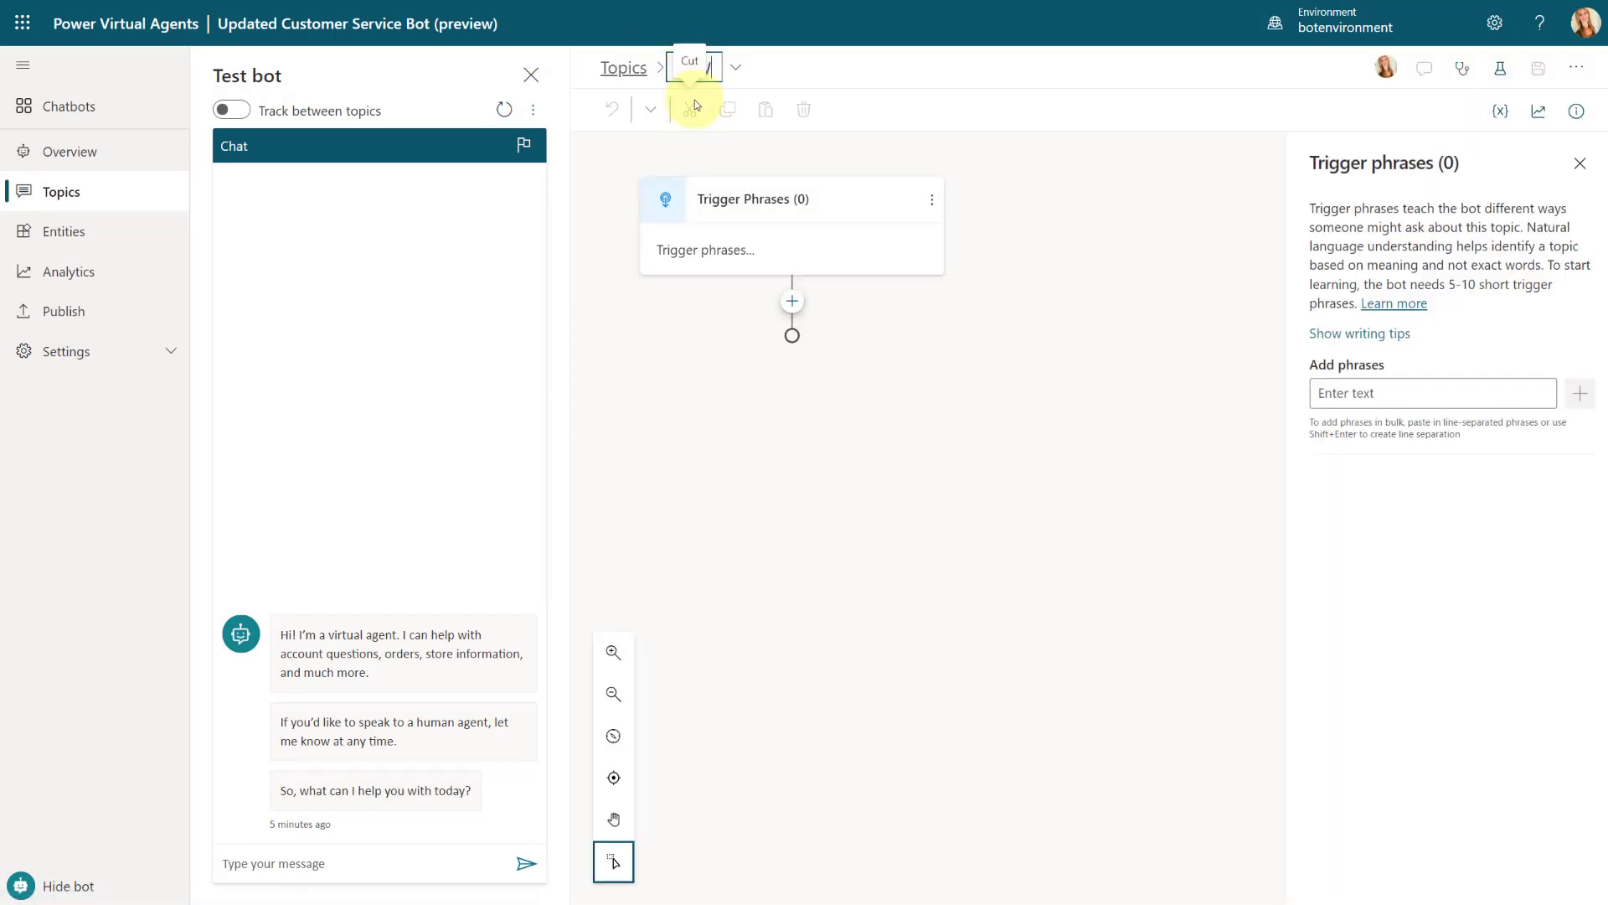
pyautogui.write('ropDOwn')
pyautogui.press('BackSpace')
pyautogui.press('BackSpace')
pyautogui.press('BackSpace')
pyautogui.write('ownValues')
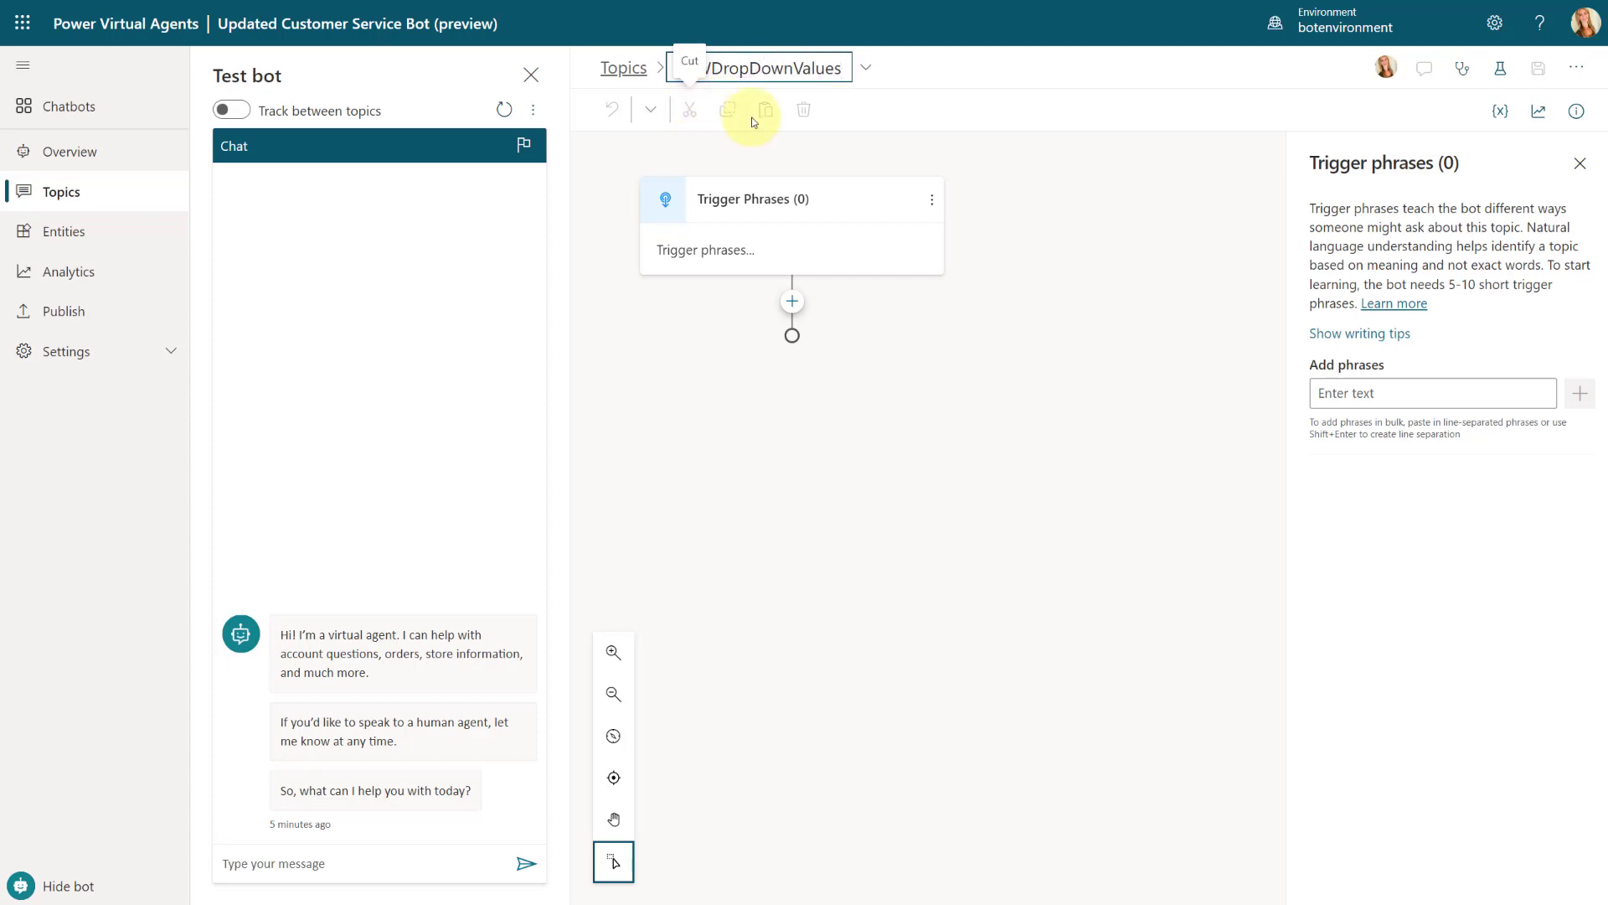
pyautogui.press('Return')
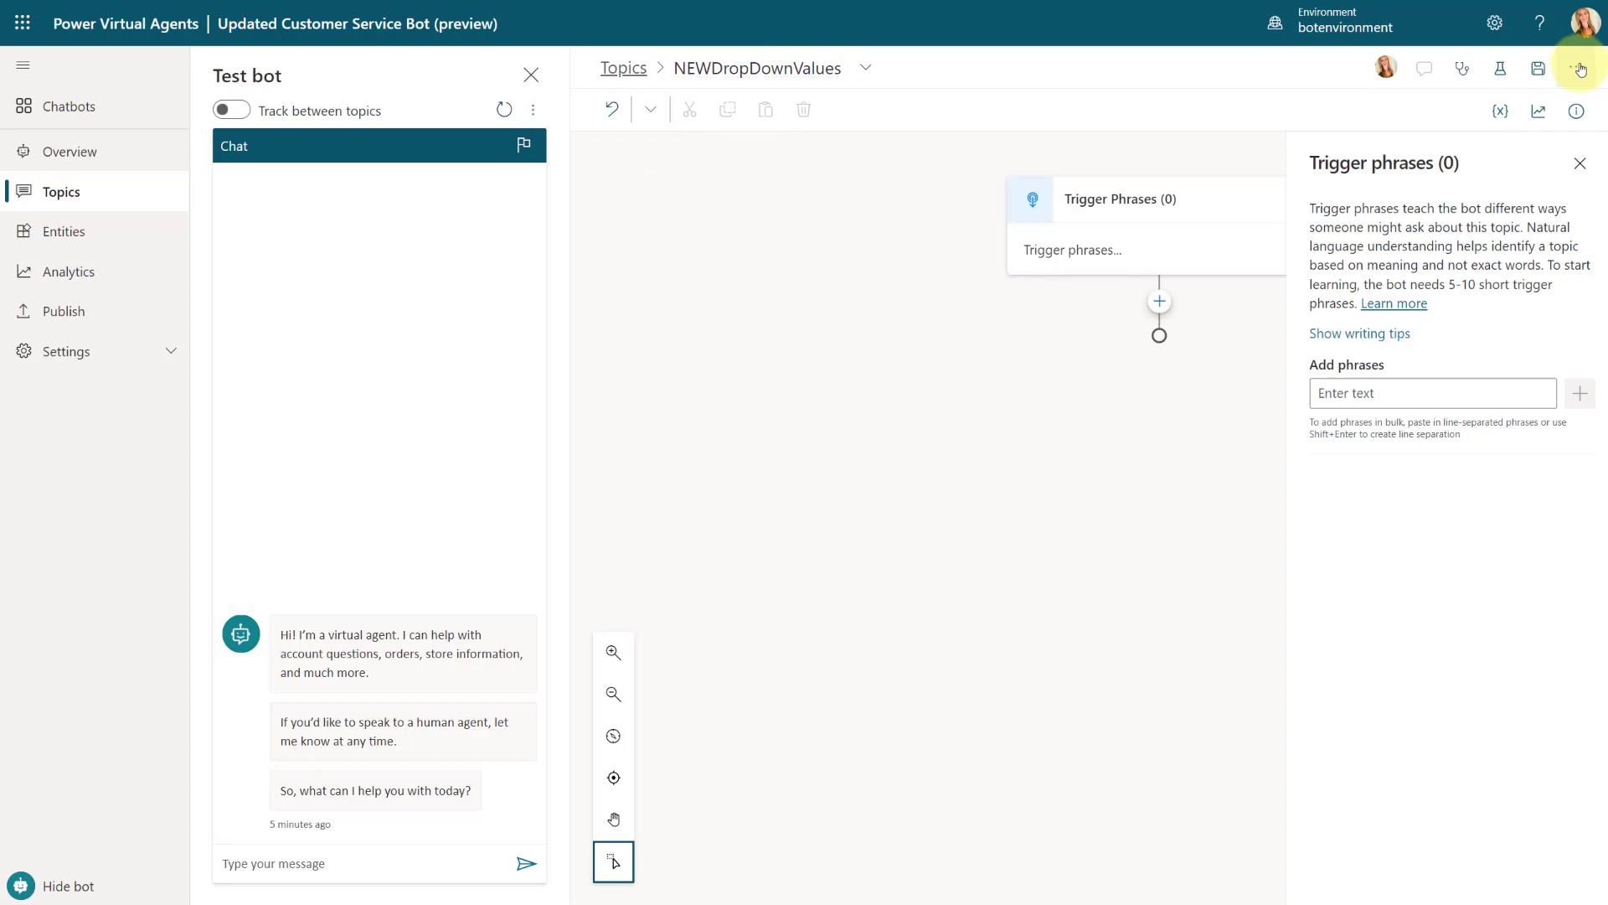
# Step: Replace the new topic's default code with the copied topic code, save it and return to the authoring canvas
pyautogui.click(1580, 70)
pyautogui.click(1520, 106)
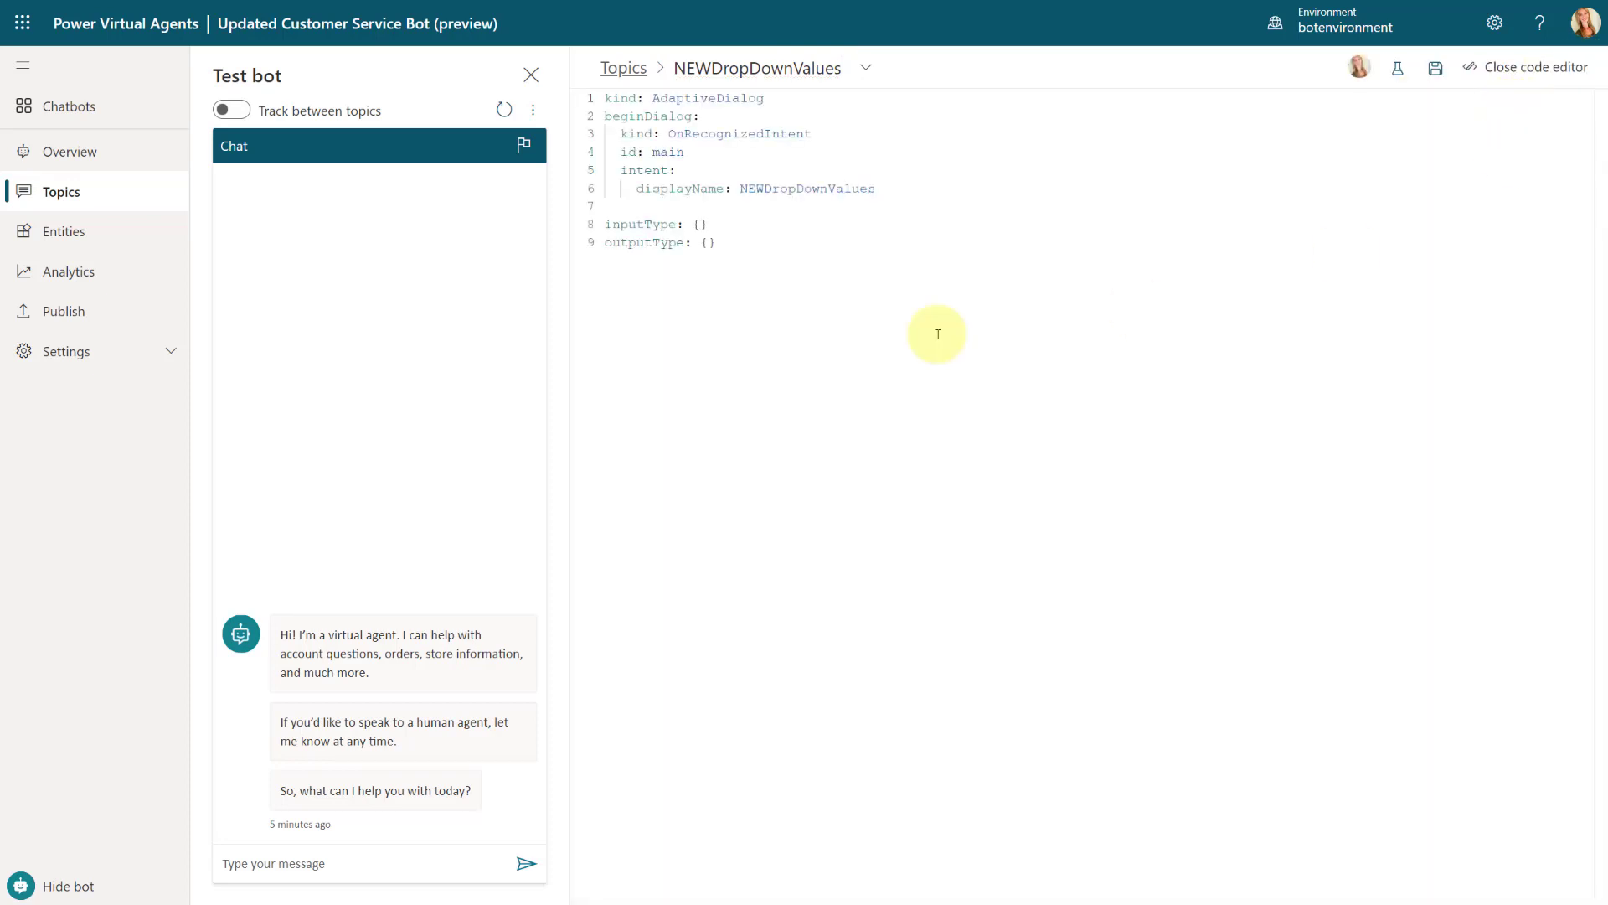
pyautogui.moveTo(861, 257); pyautogui.dragTo(556, 64)
pyautogui.press('BackSpace')
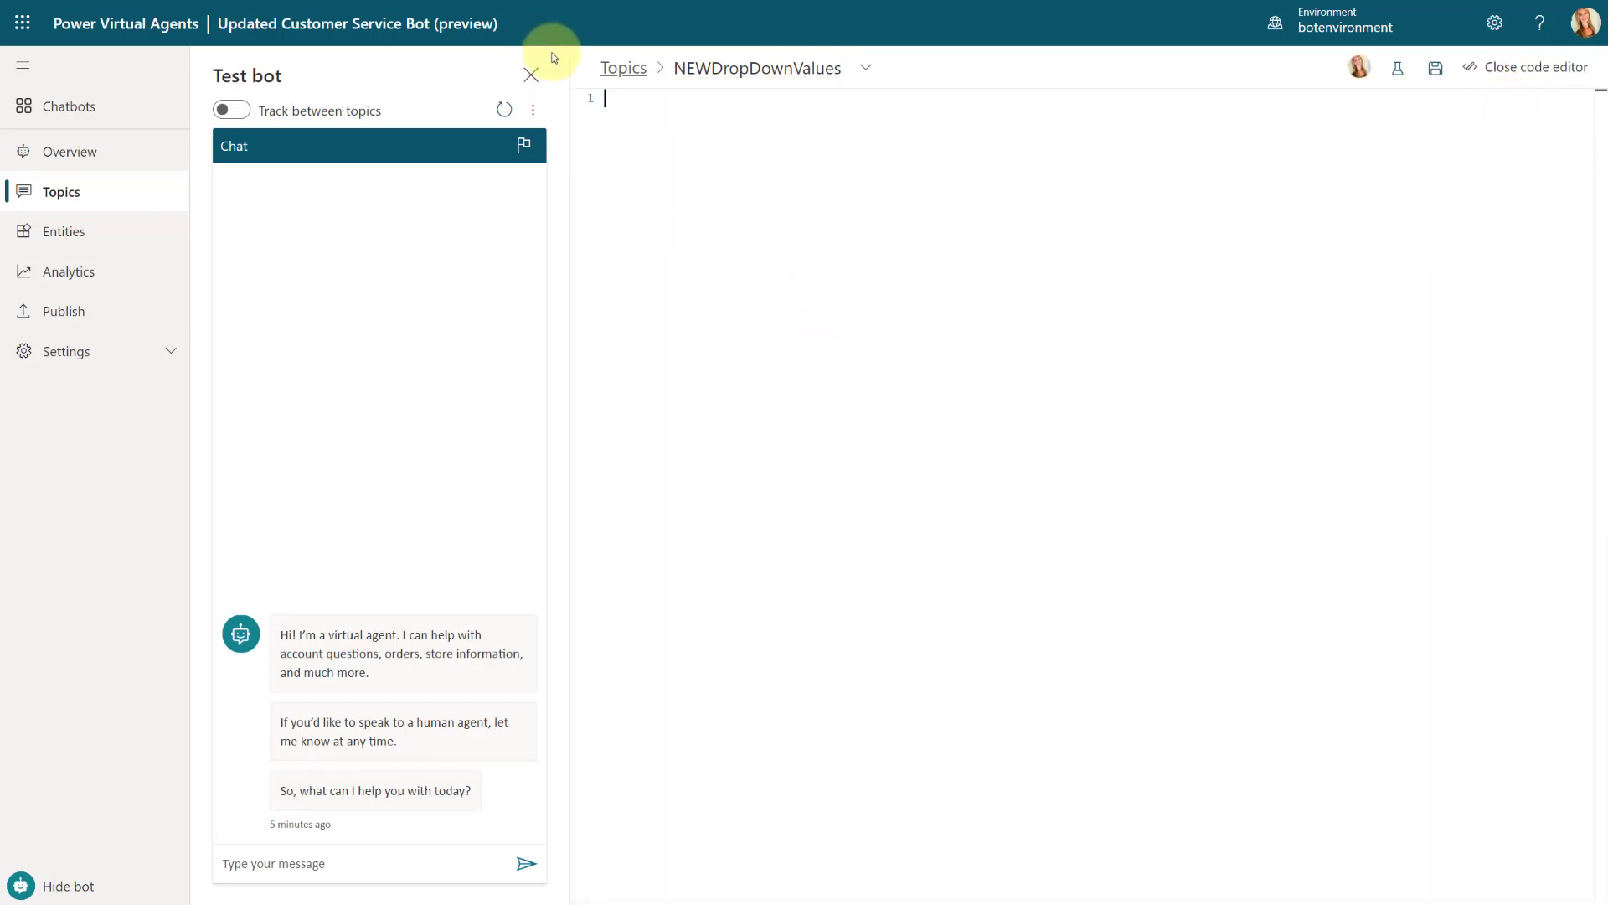
pyautogui.hotkey('ctrl', 'v')
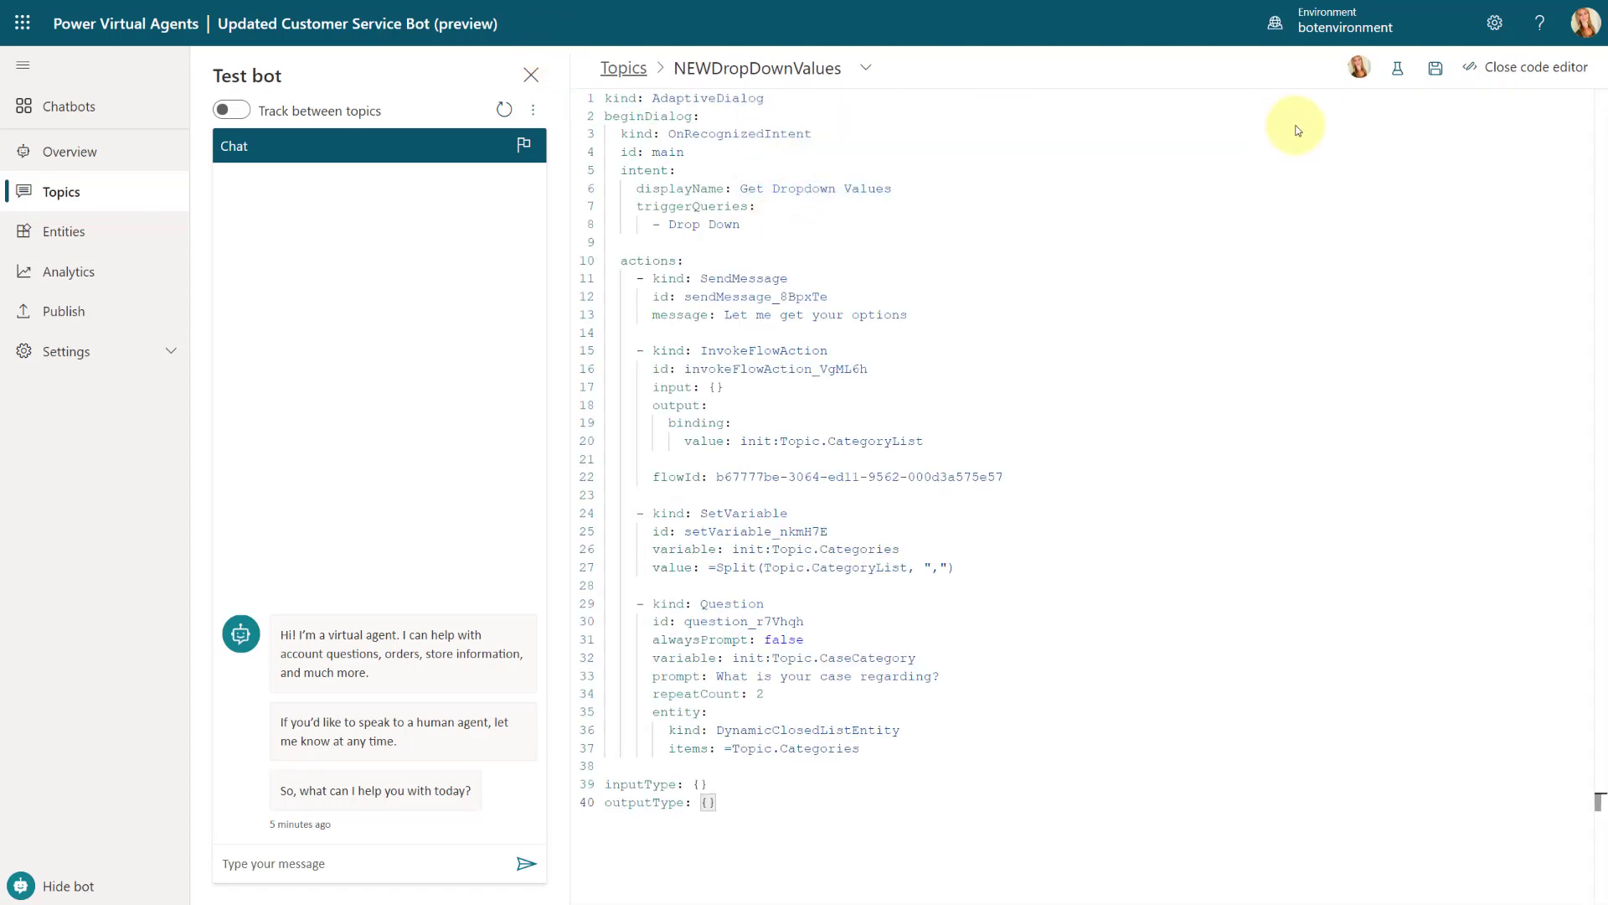
pyautogui.click(1435, 70)
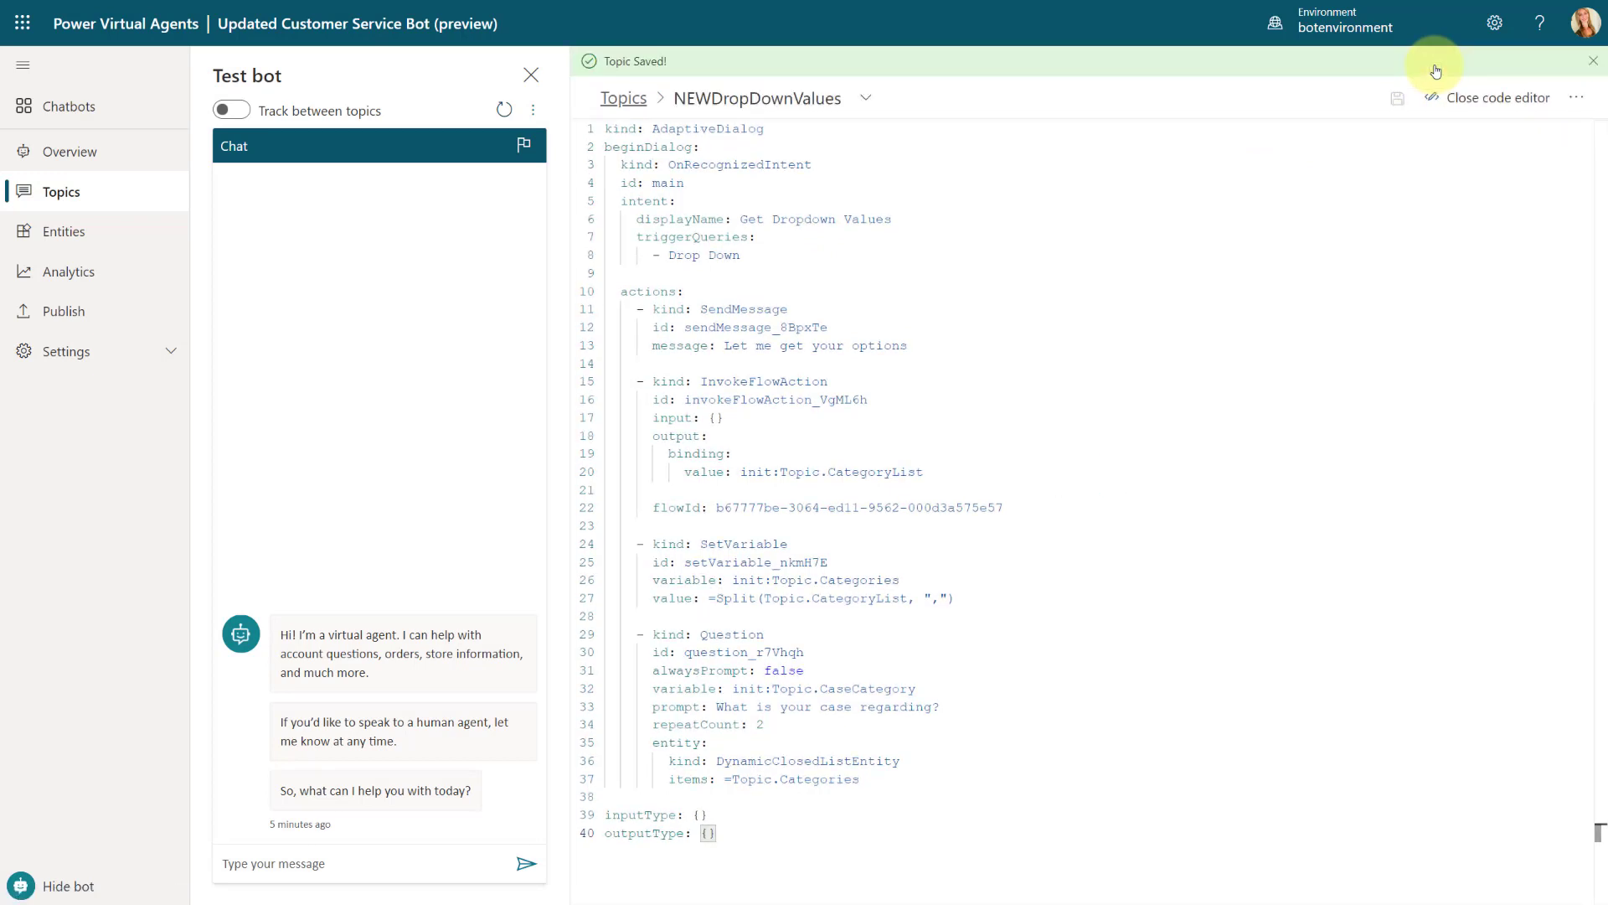
pyautogui.click(1474, 105)
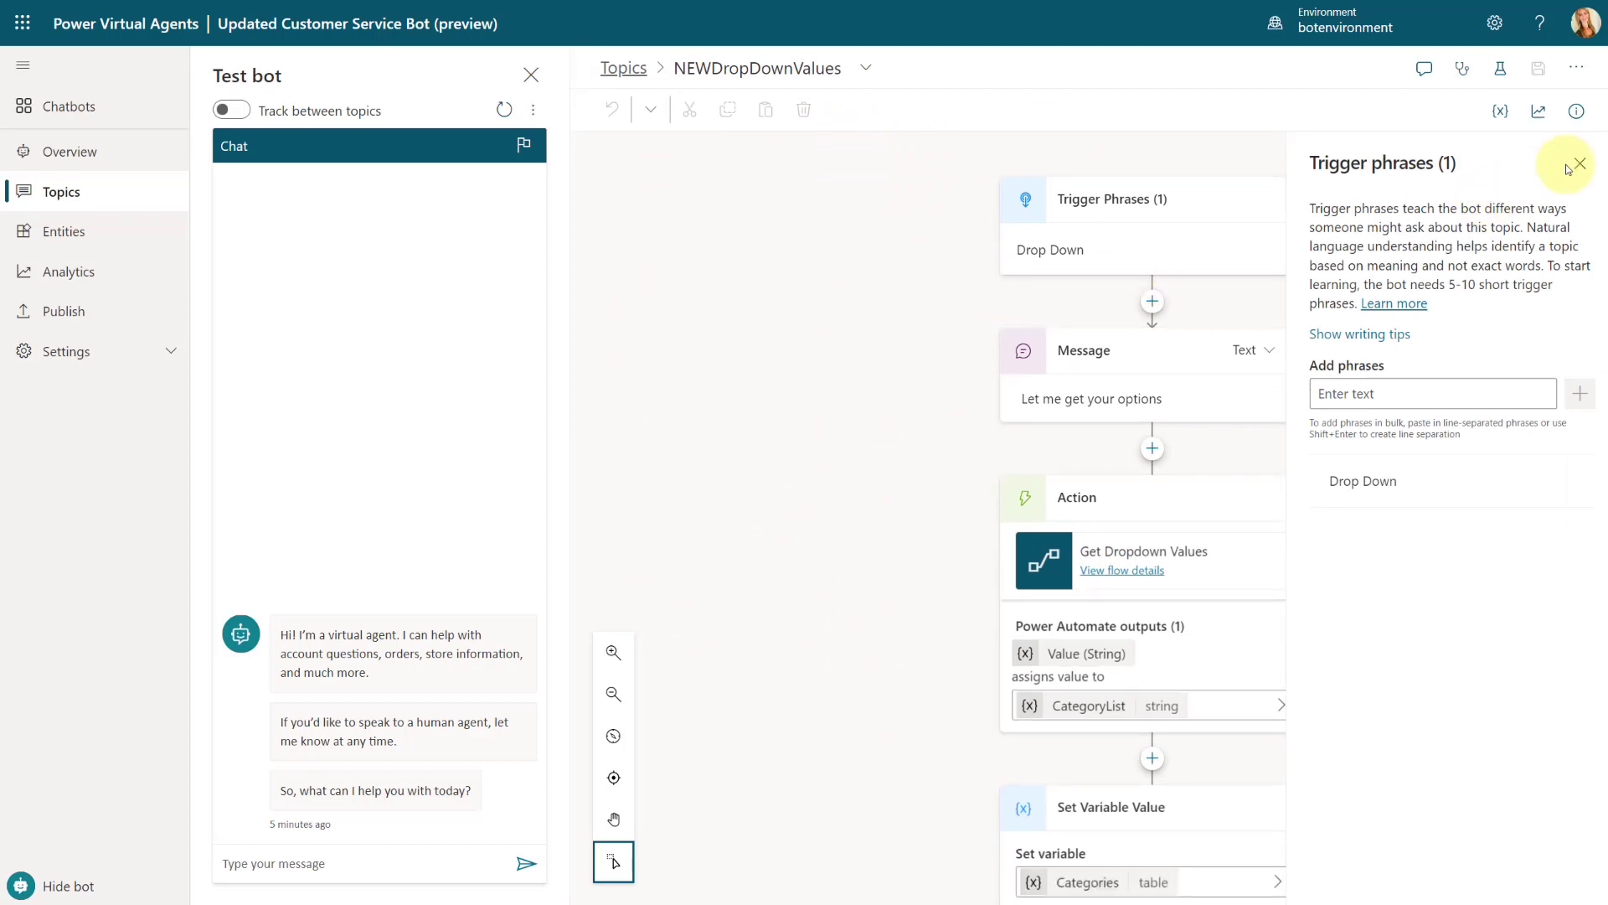
# Step: Delete the Drop Down trigger phrase and add "Test my bot" in its place
pyautogui.moveTo(1364, 478)
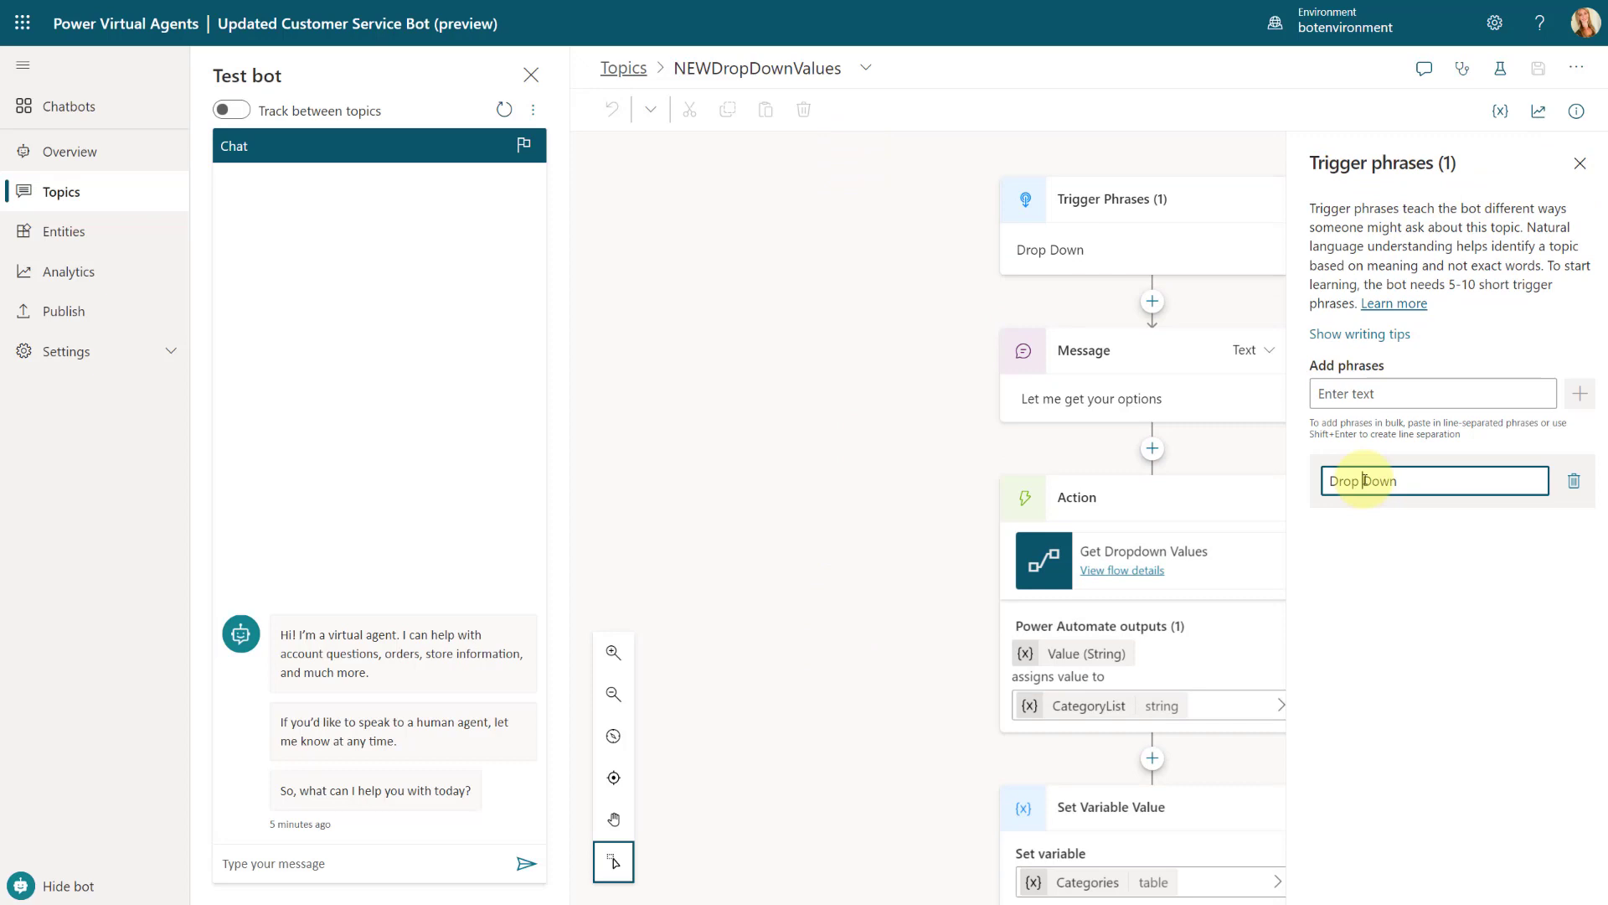
pyautogui.click(1569, 477)
pyautogui.click(1390, 401)
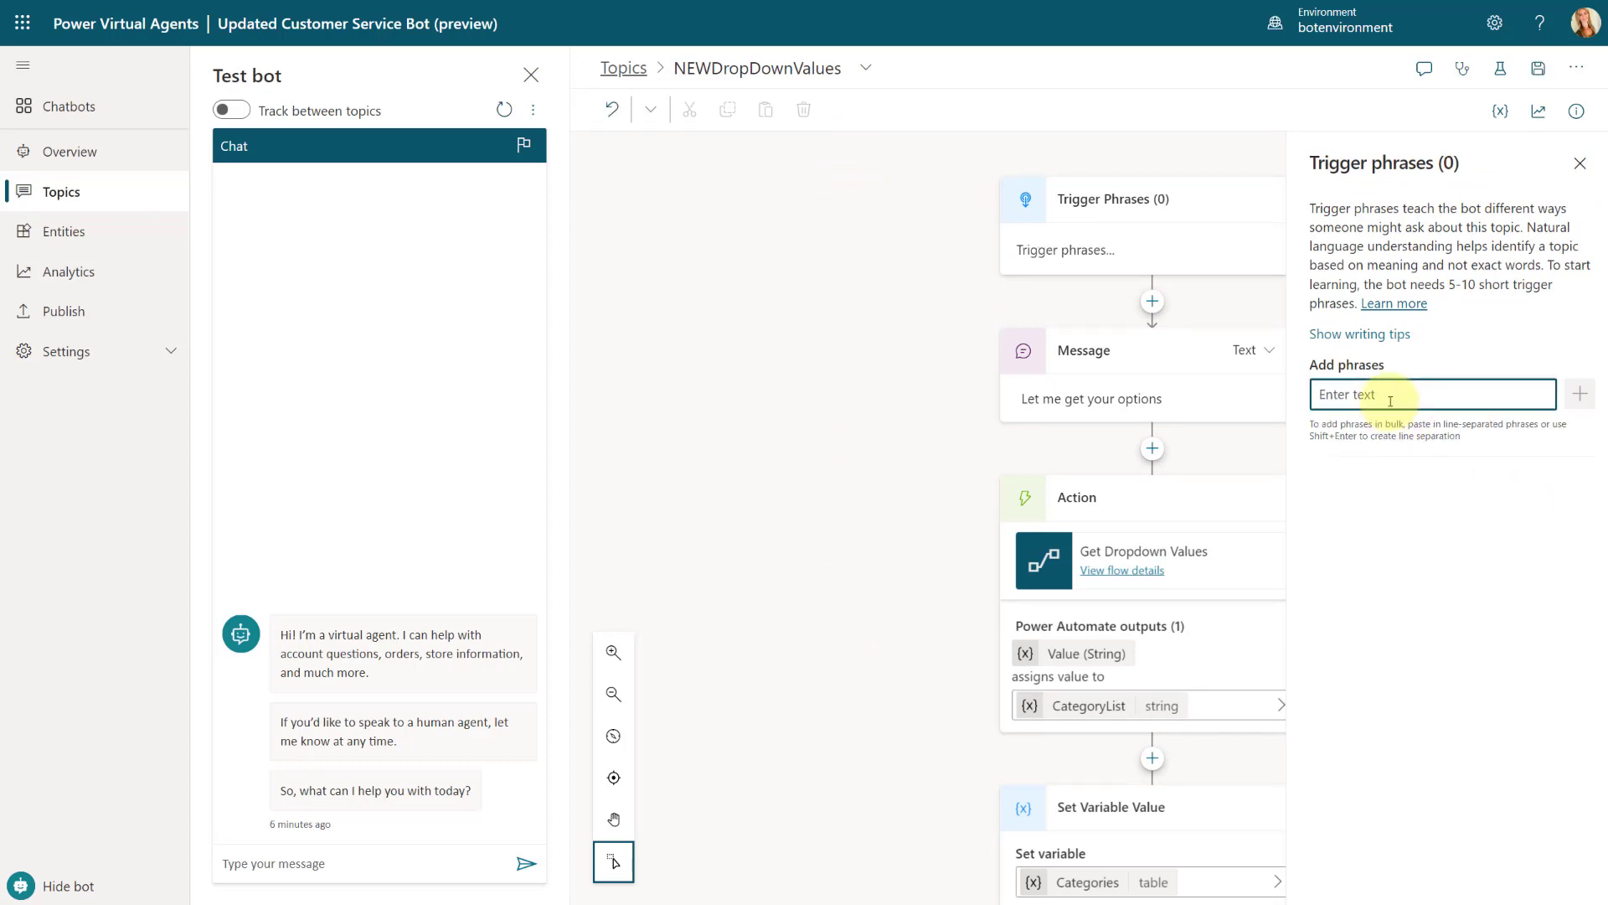
pyautogui.write('Test my bot')
pyautogui.press('Return')
# Step: Add "for video" as another trigger phrase, save the topic and close the trigger phrase settings
pyautogui.write('tri')
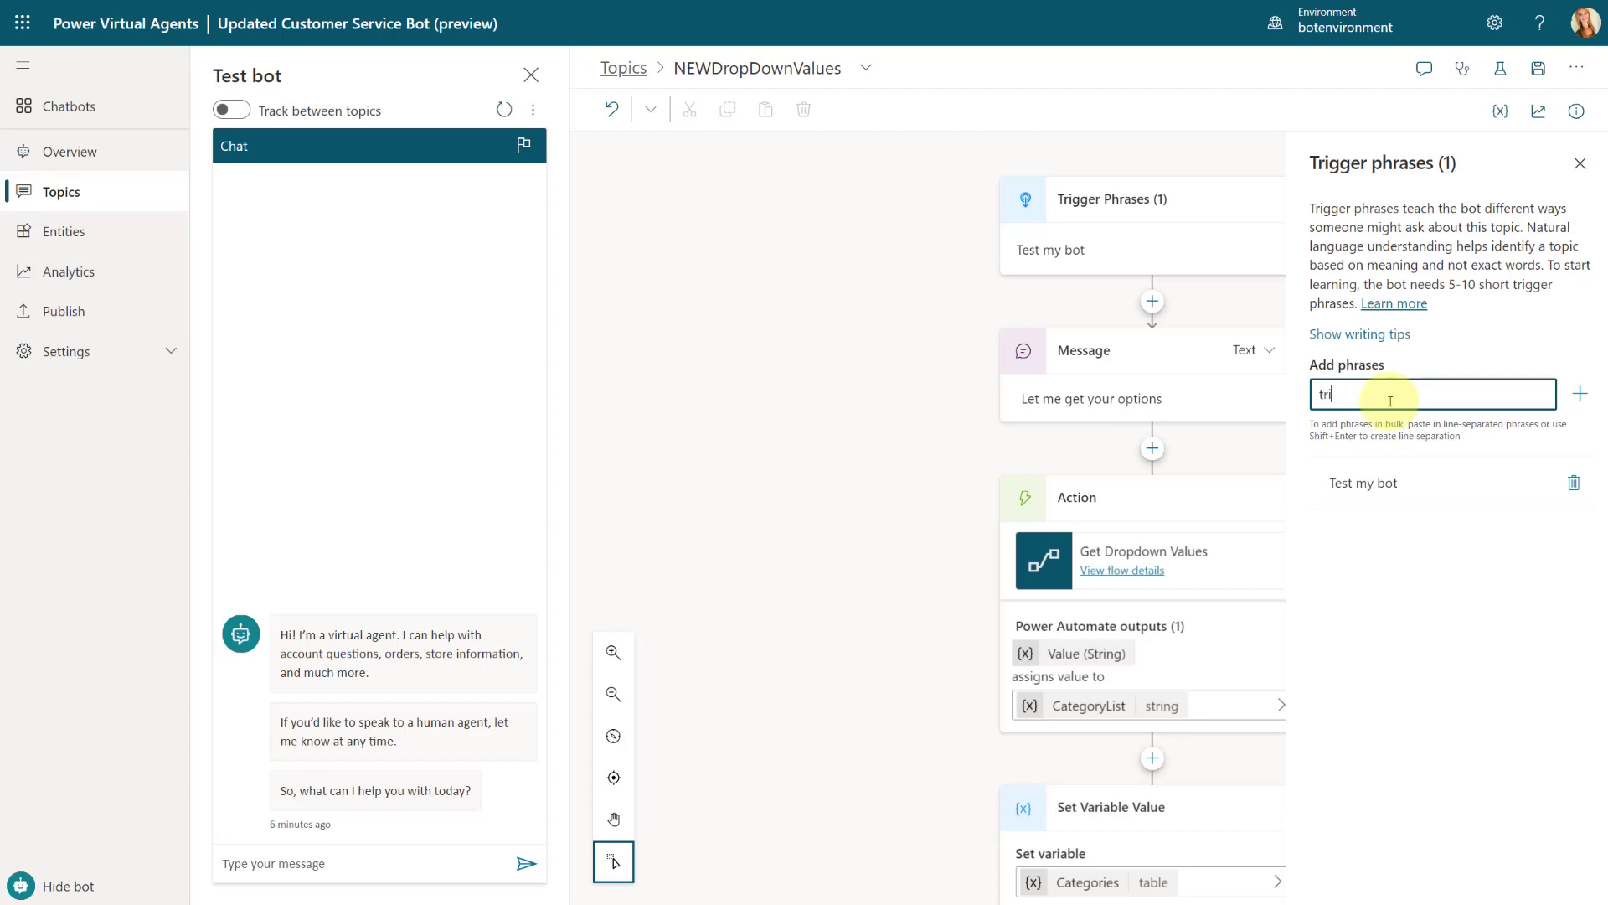
pyautogui.press('BackSpace')
pyautogui.press('BackSpace')
pyautogui.press('BackSpace')
pyautogui.write('for video')
pyautogui.press('Return')
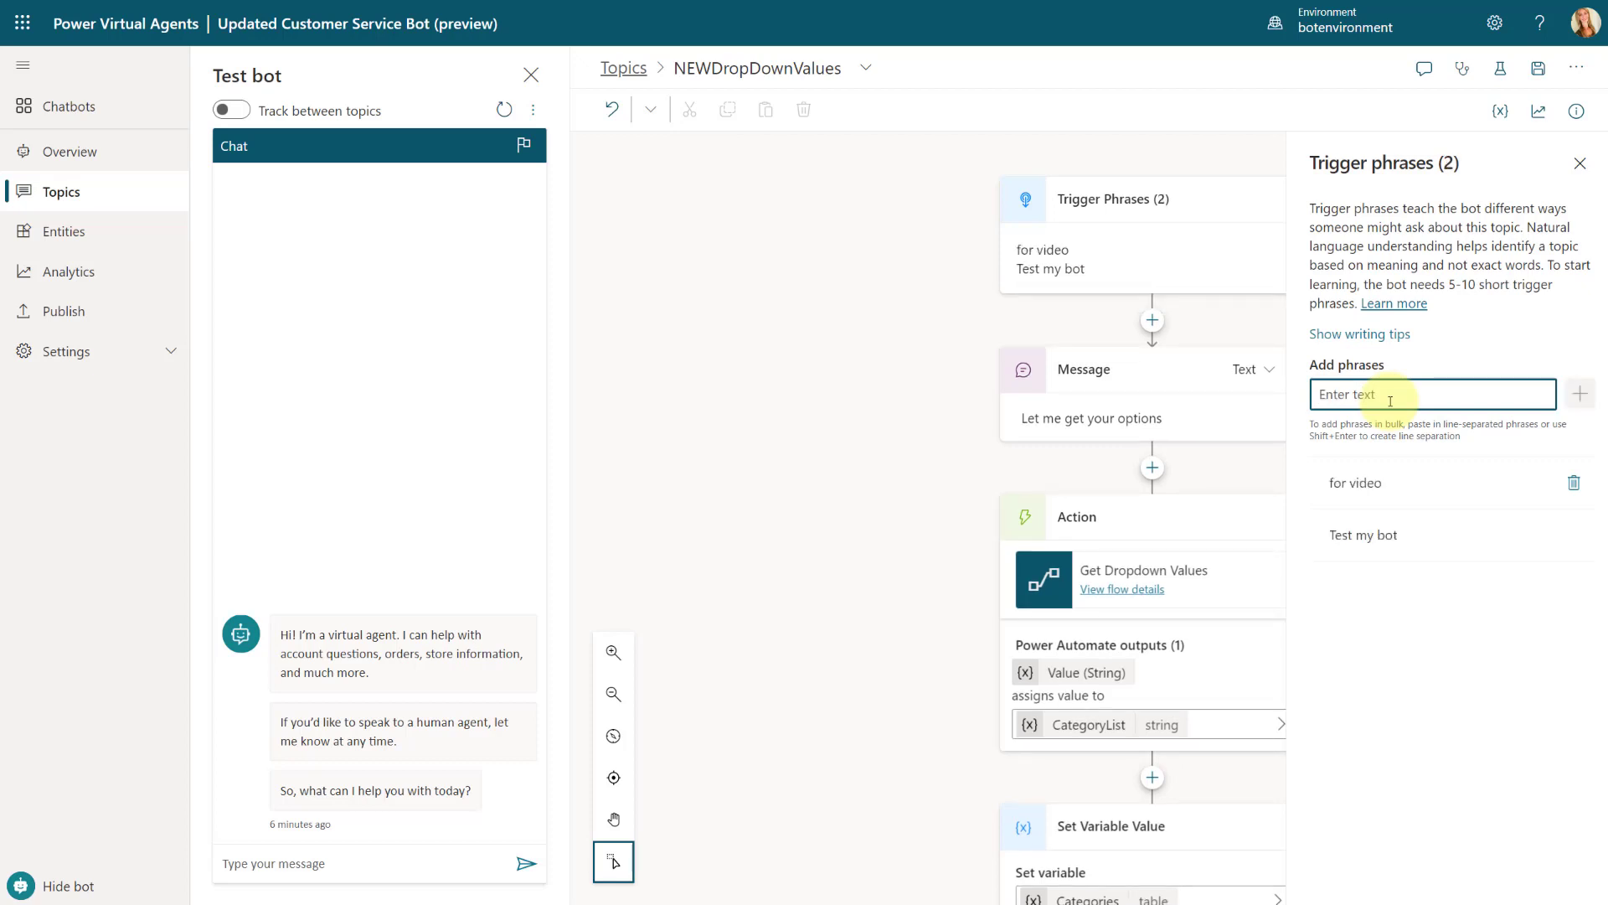
pyautogui.click(1538, 67)
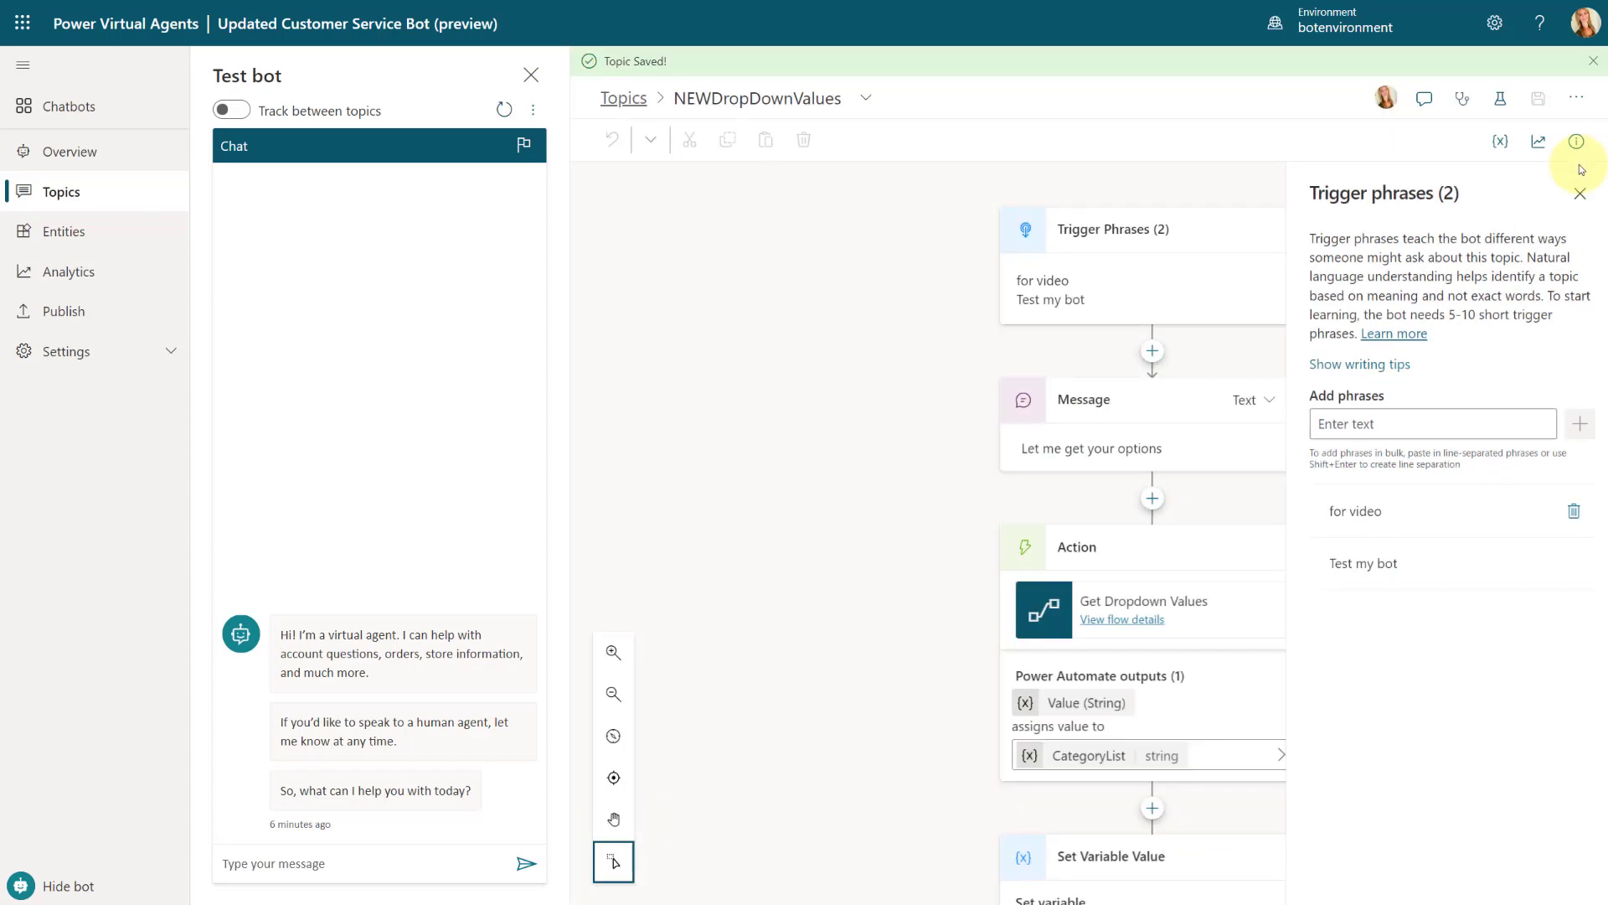
pyautogui.click(1579, 193)
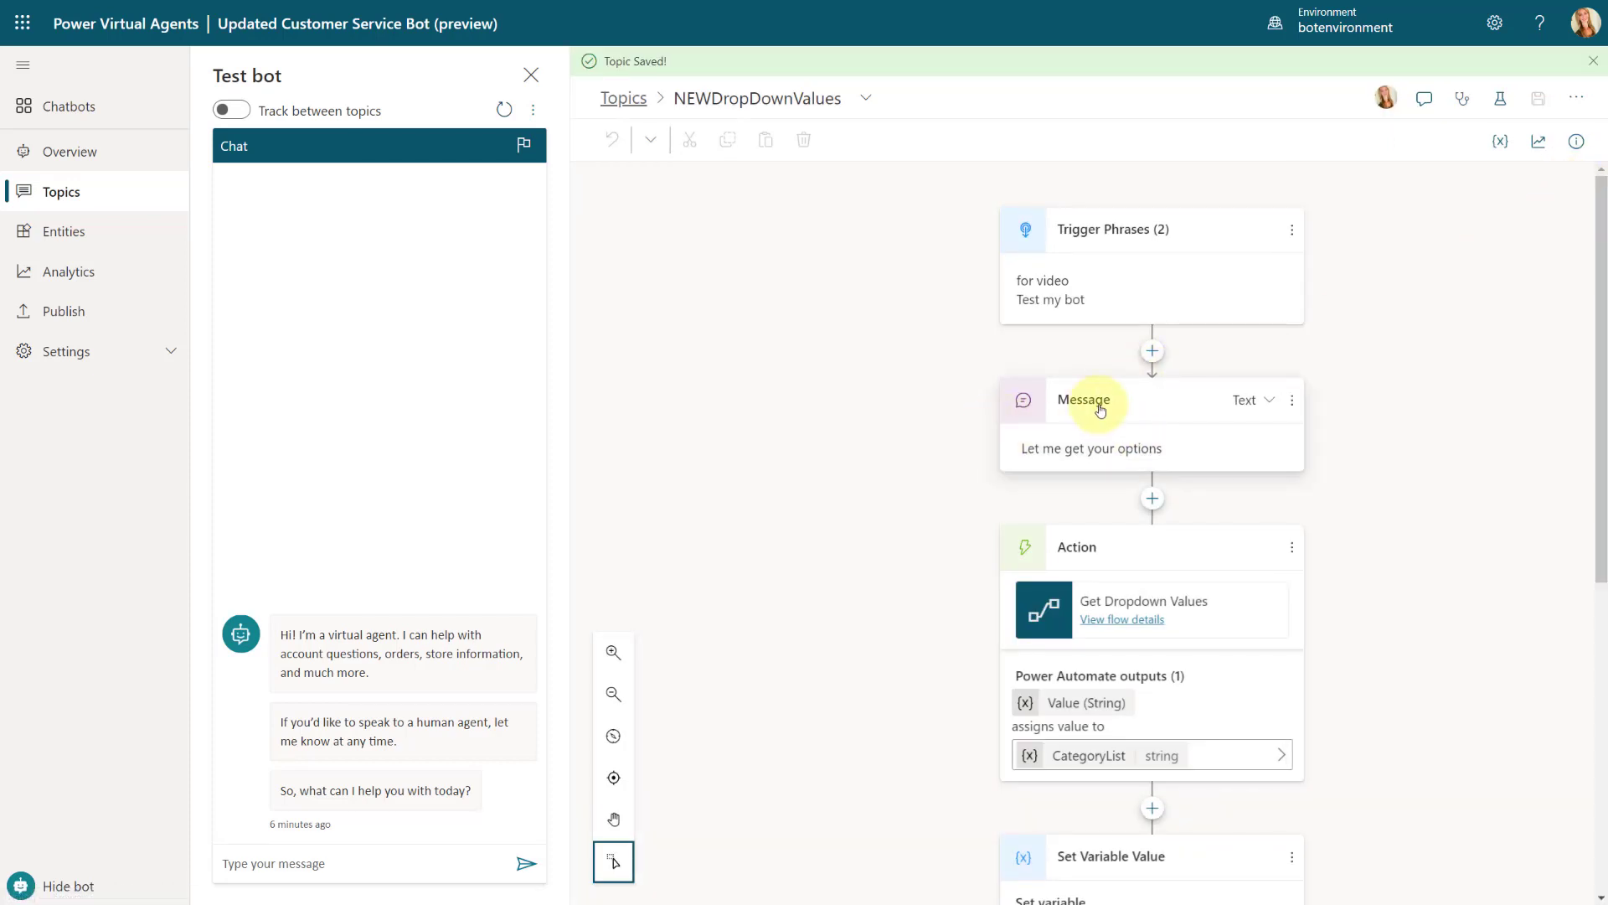
# Step: Replace the "Let me get your options" message node with a question node asking "What is your email address?"
pyautogui.click(1292, 399)
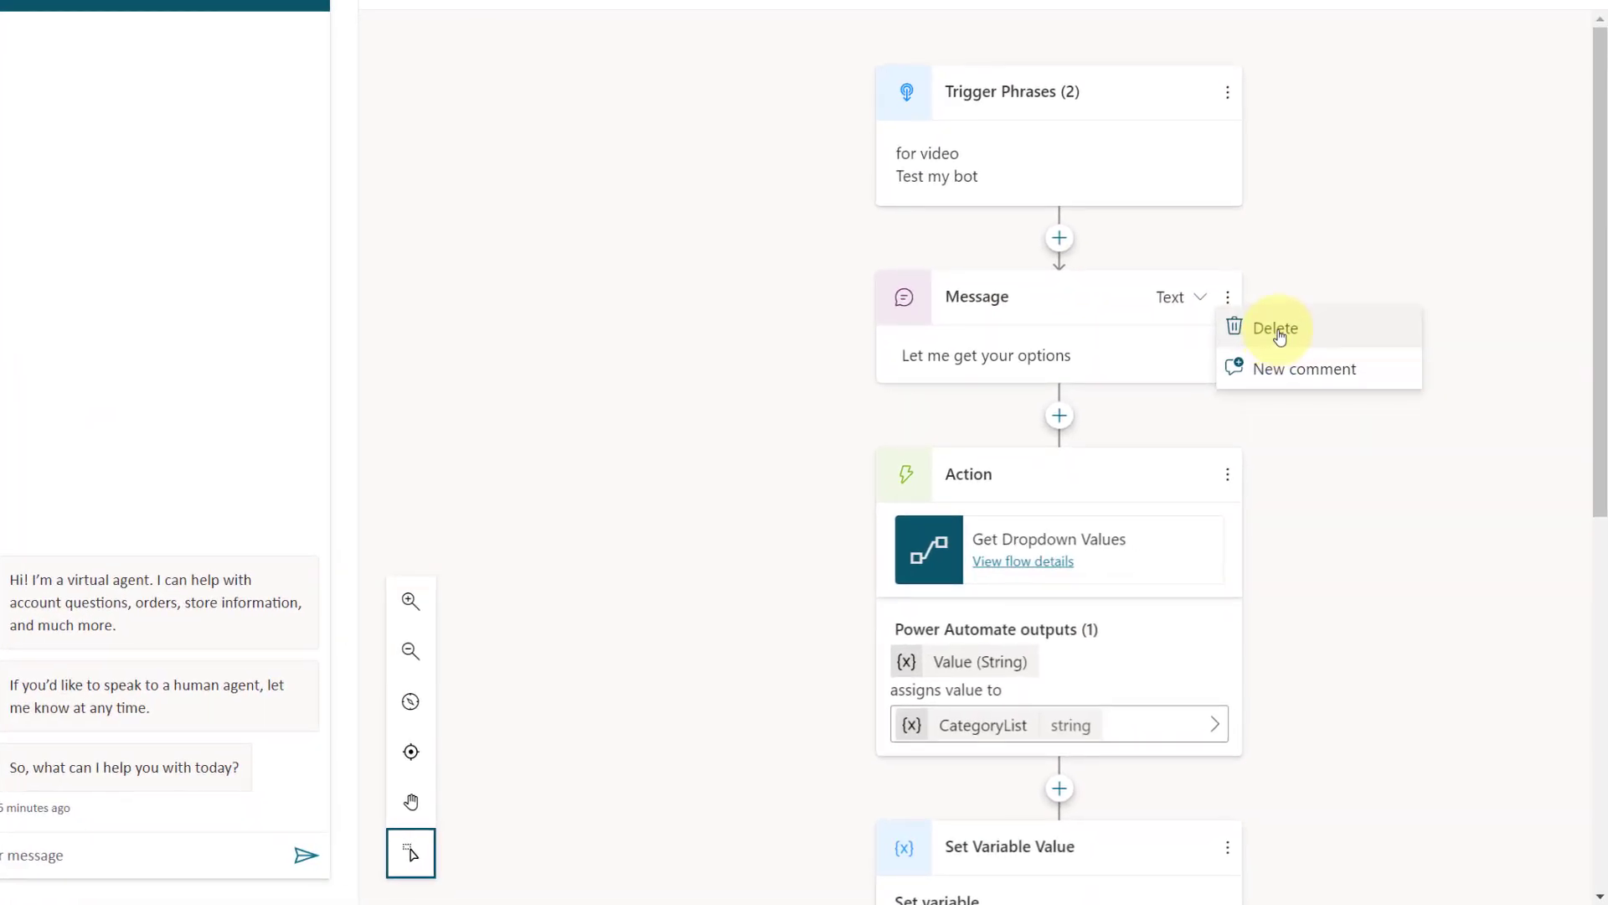
pyautogui.click(1304, 382)
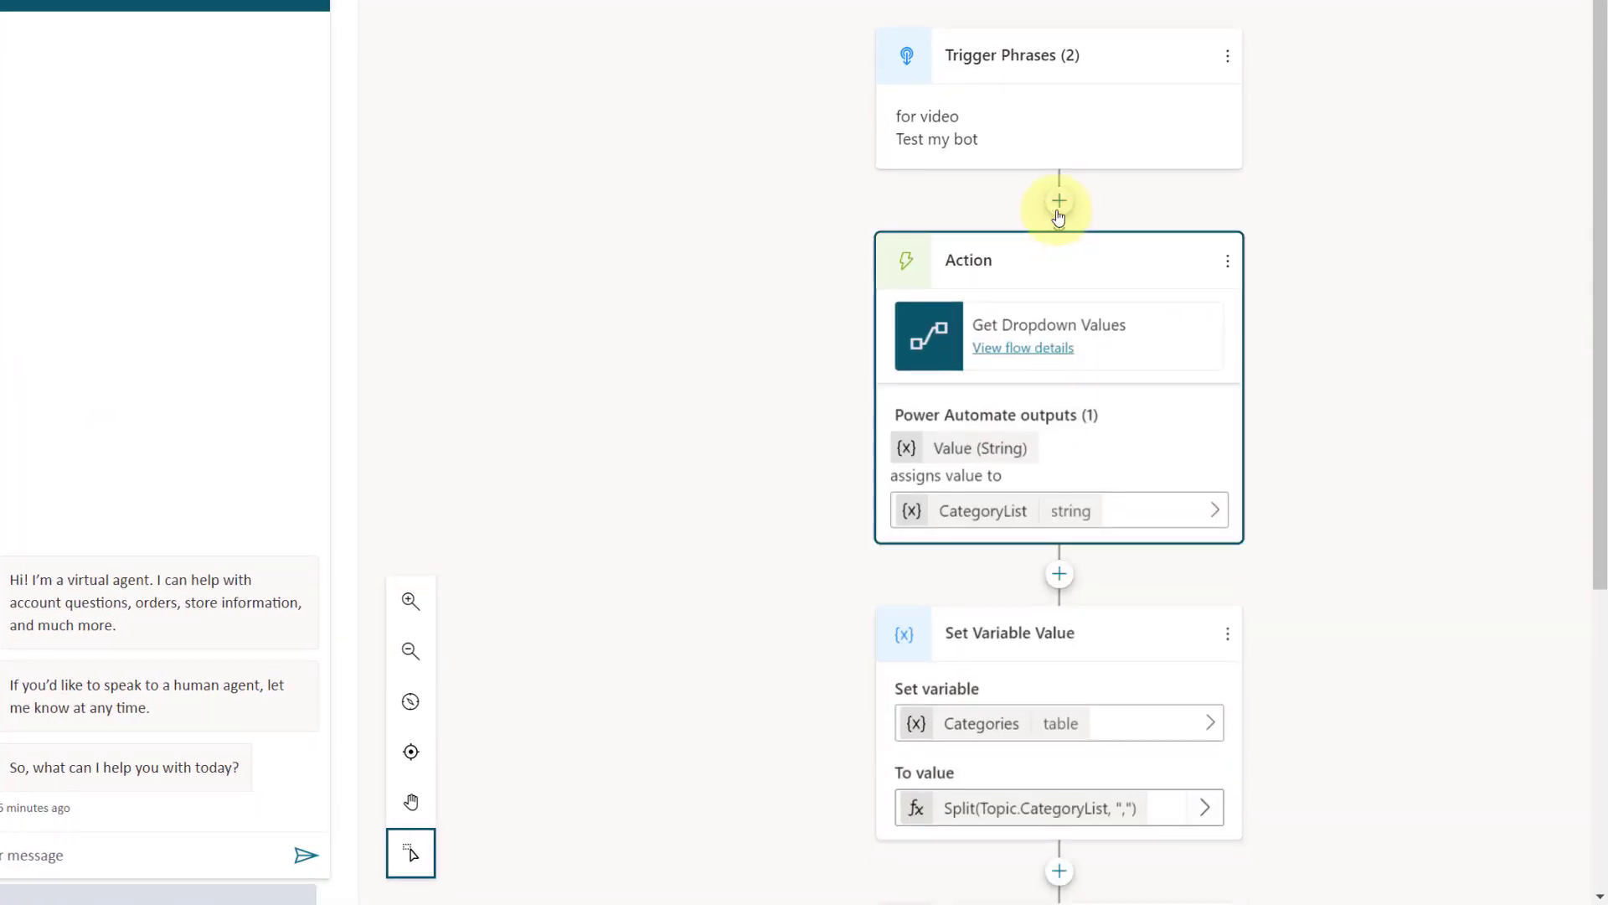
pyautogui.click(1058, 203)
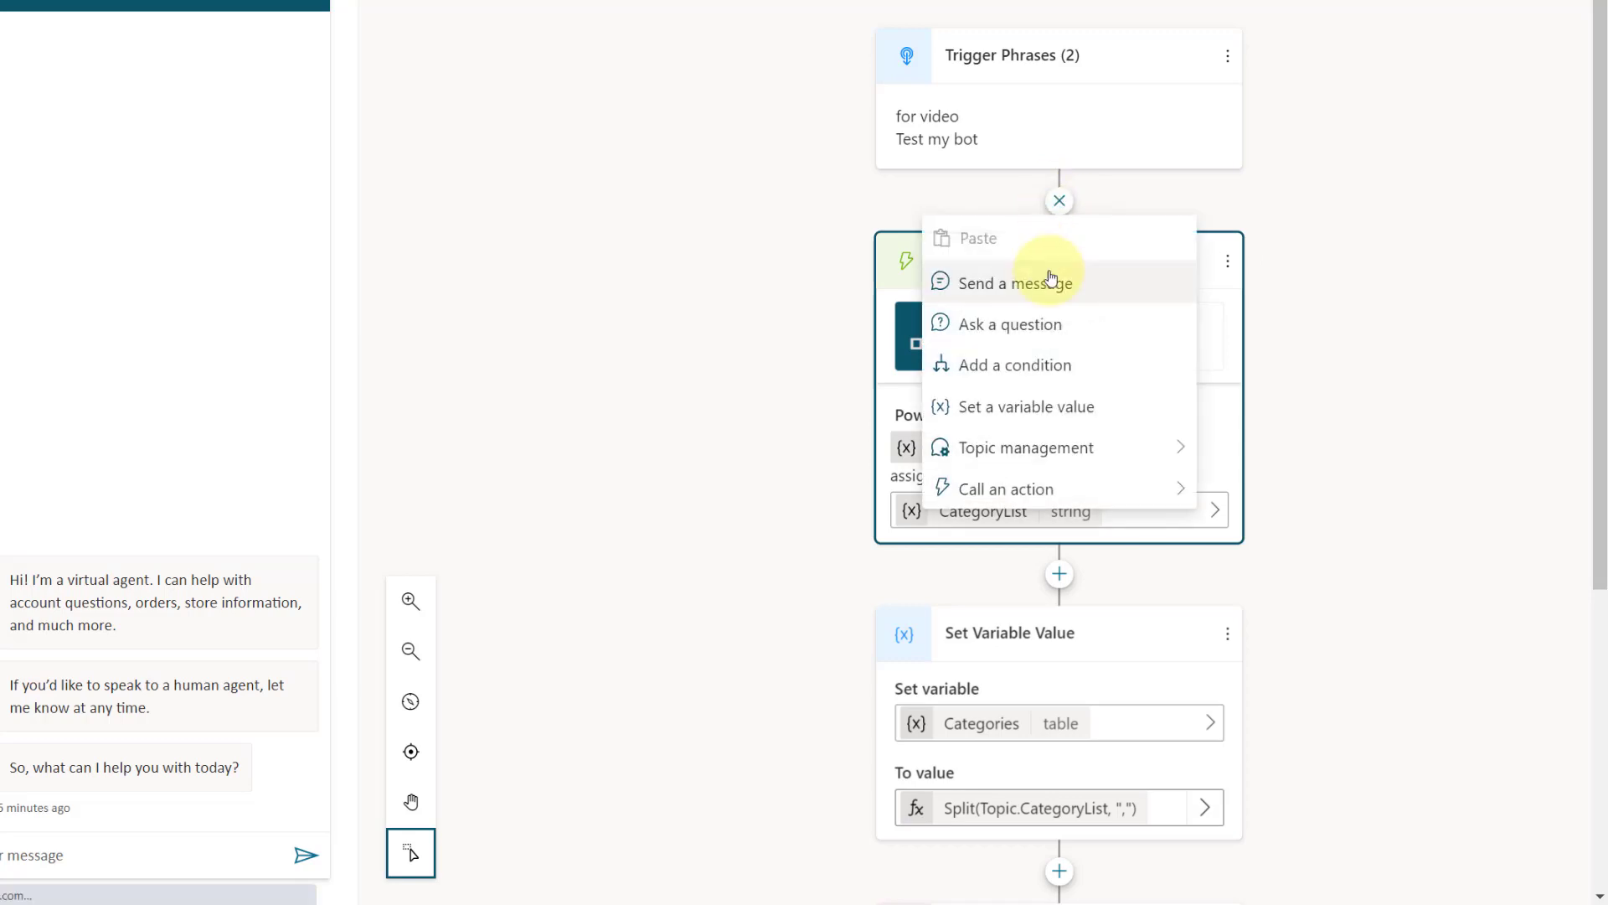
pyautogui.click(1053, 322)
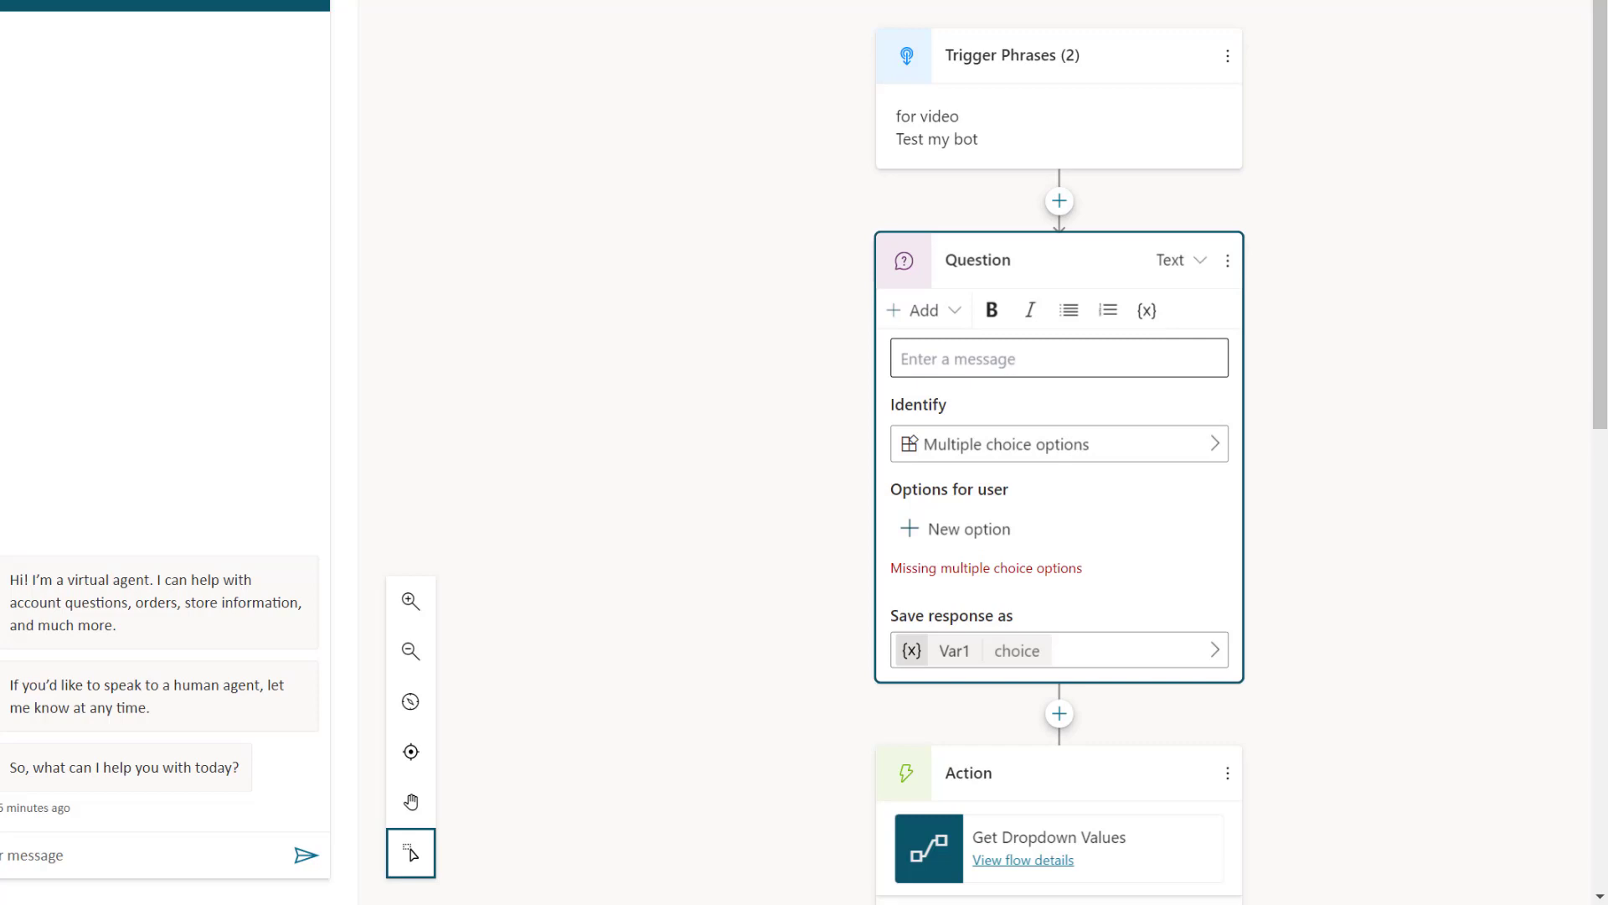
pyautogui.click(1048, 359)
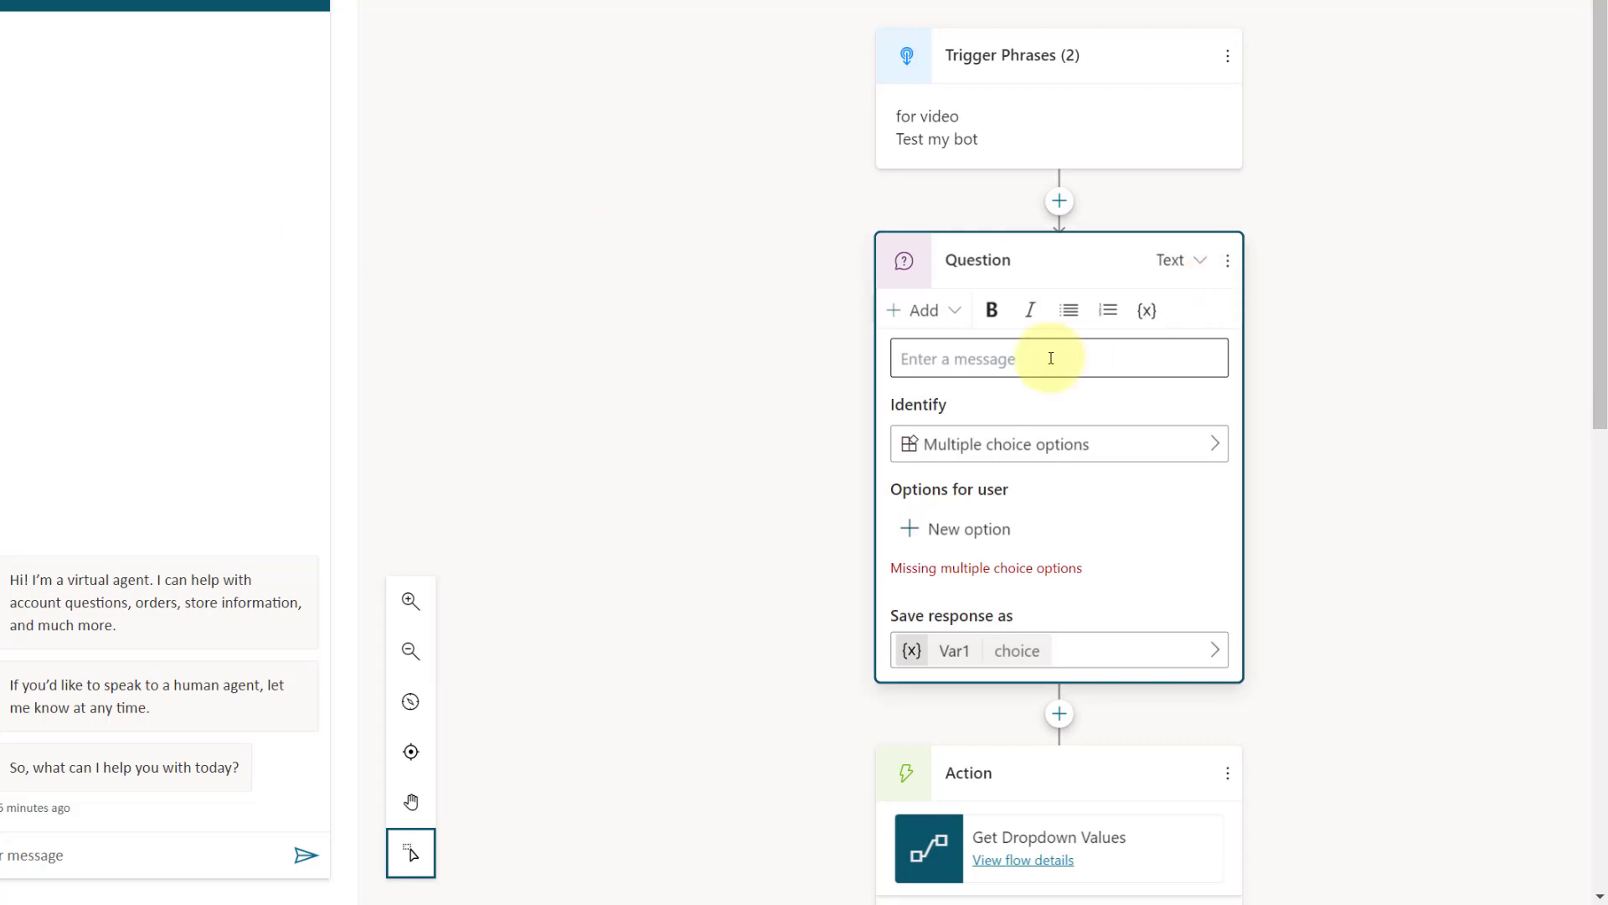
pyautogui.write('What is your email address?')
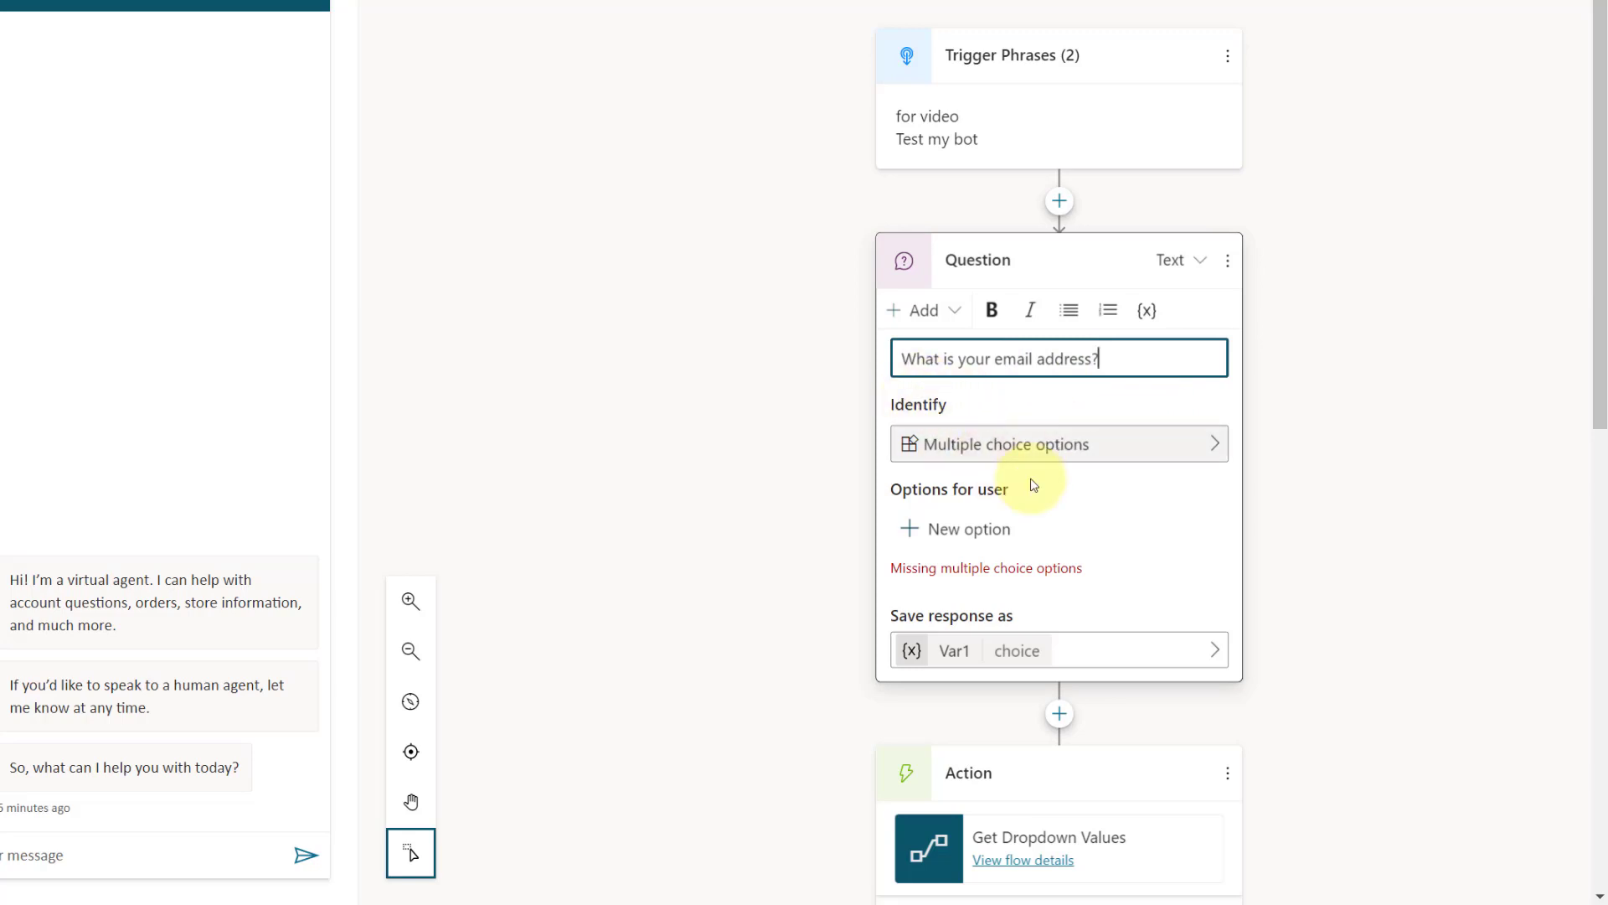
# Step: Set the email question to identify the prebuilt Email entity
pyautogui.click(1210, 445)
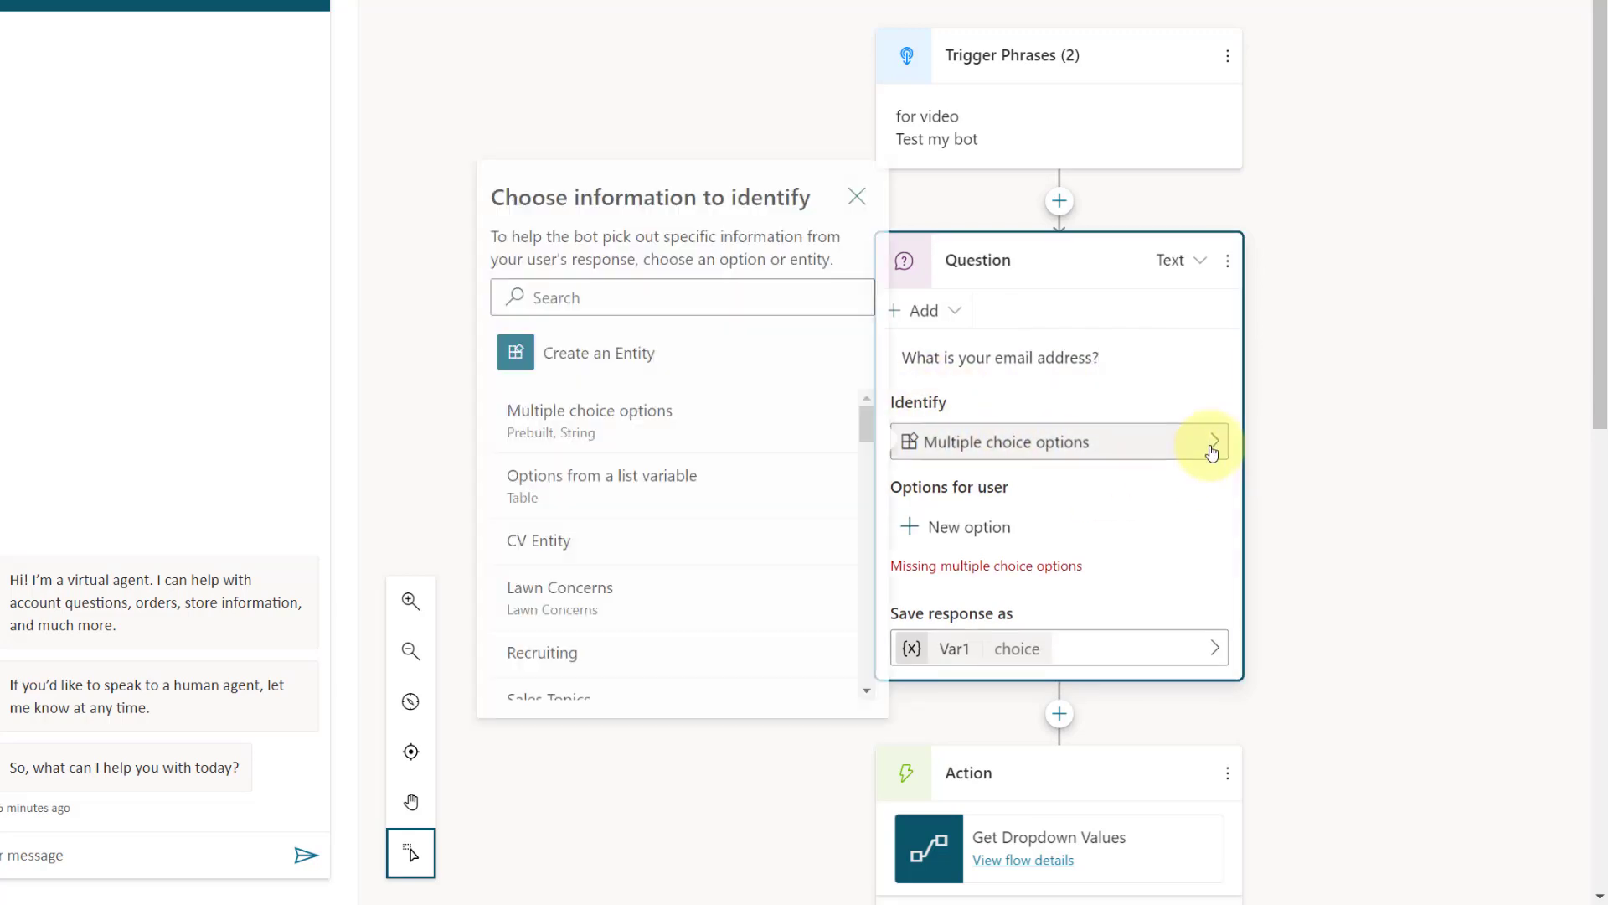
pyautogui.write('email')
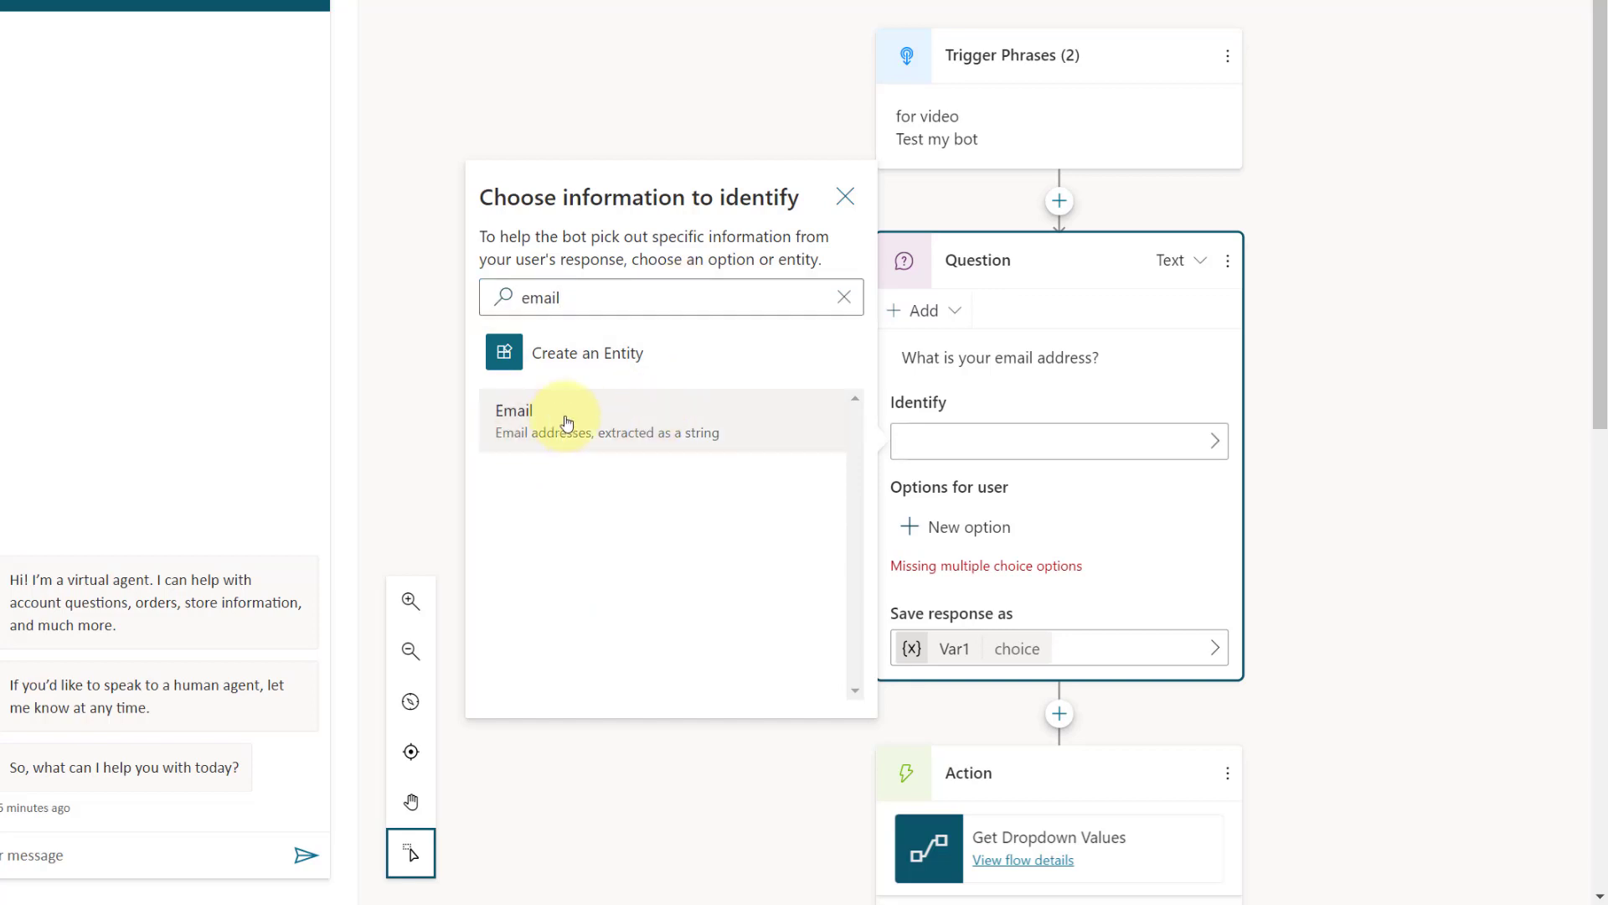
pyautogui.click(556, 416)
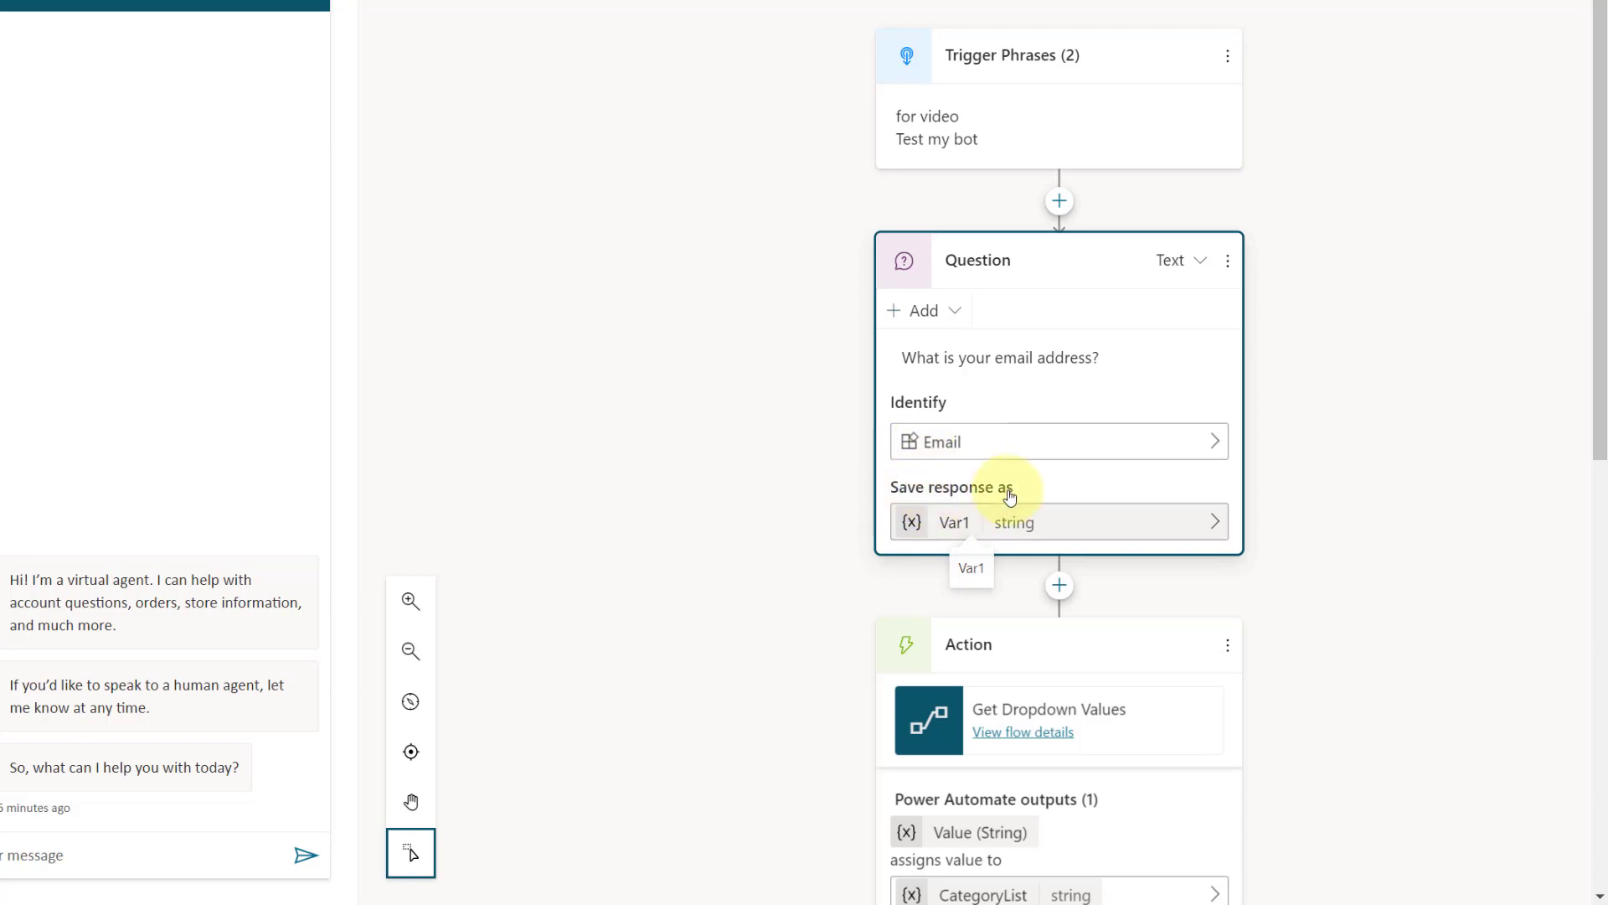
# Step: Rename the variable that stores the email question's response to emailaddress and close its properties
pyautogui.click(955, 525)
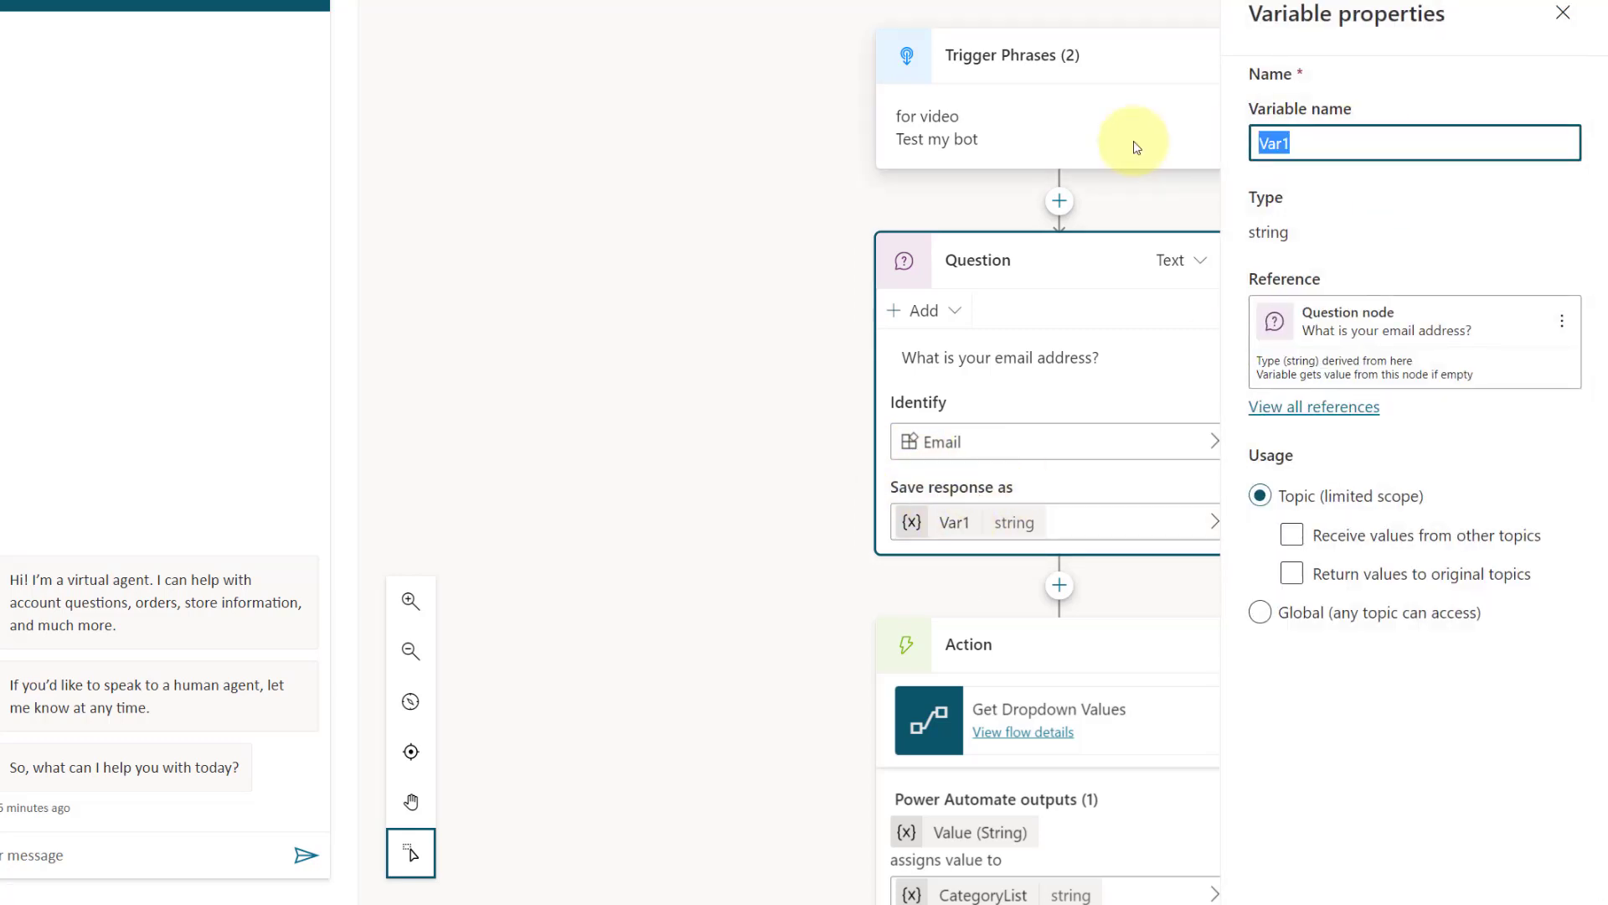
pyautogui.write('emailaddress')
pyautogui.click(1458, 92)
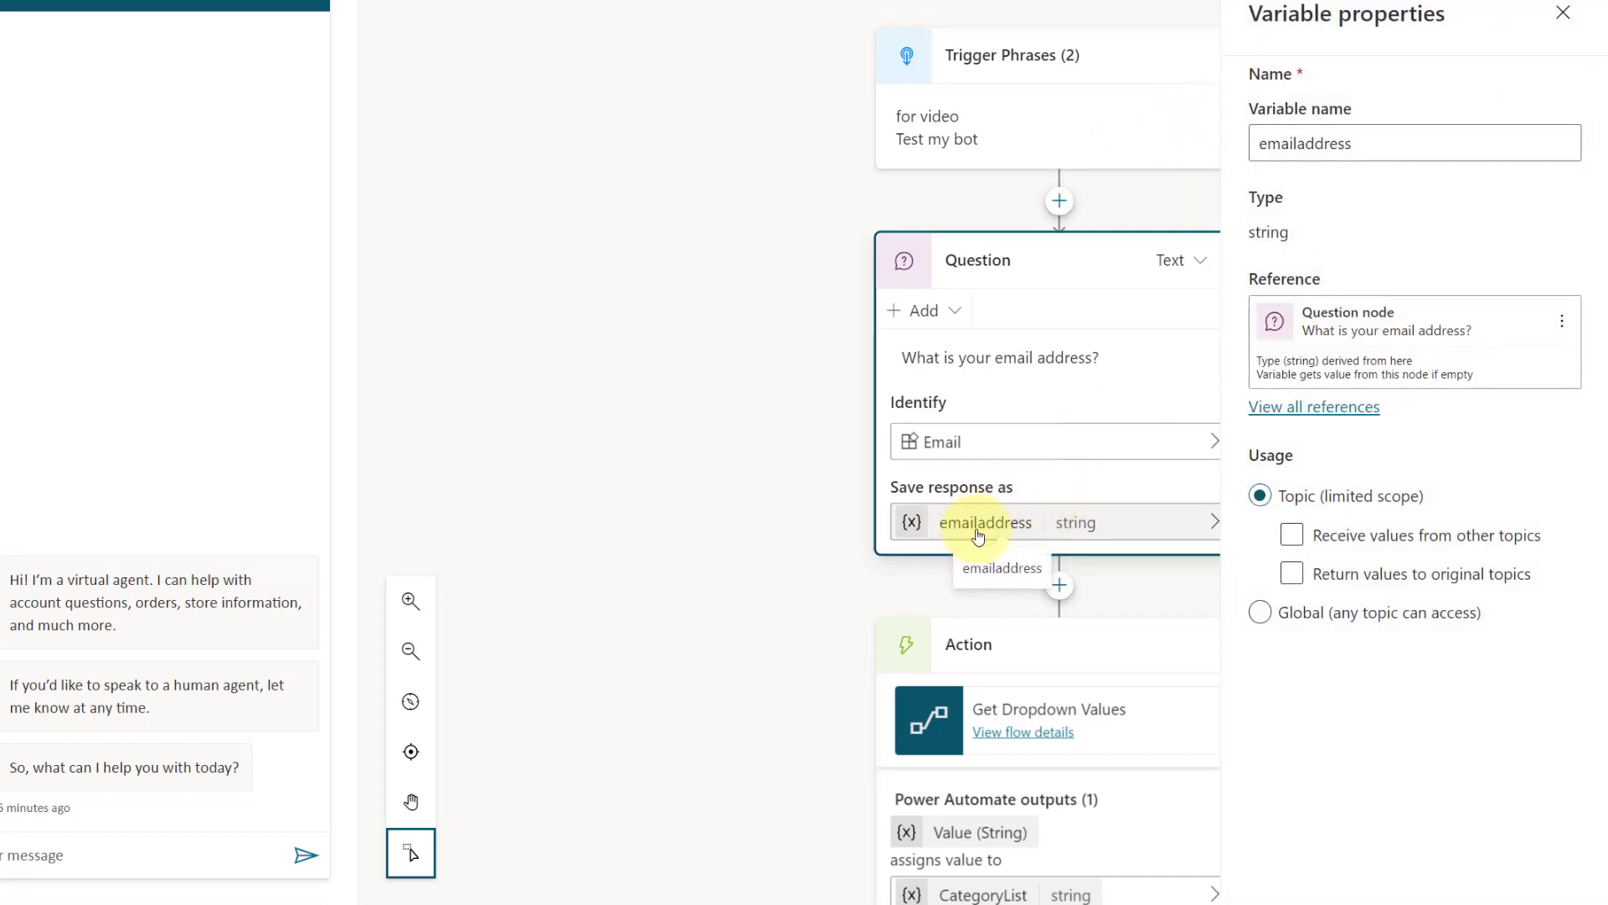
pyautogui.click(1563, 13)
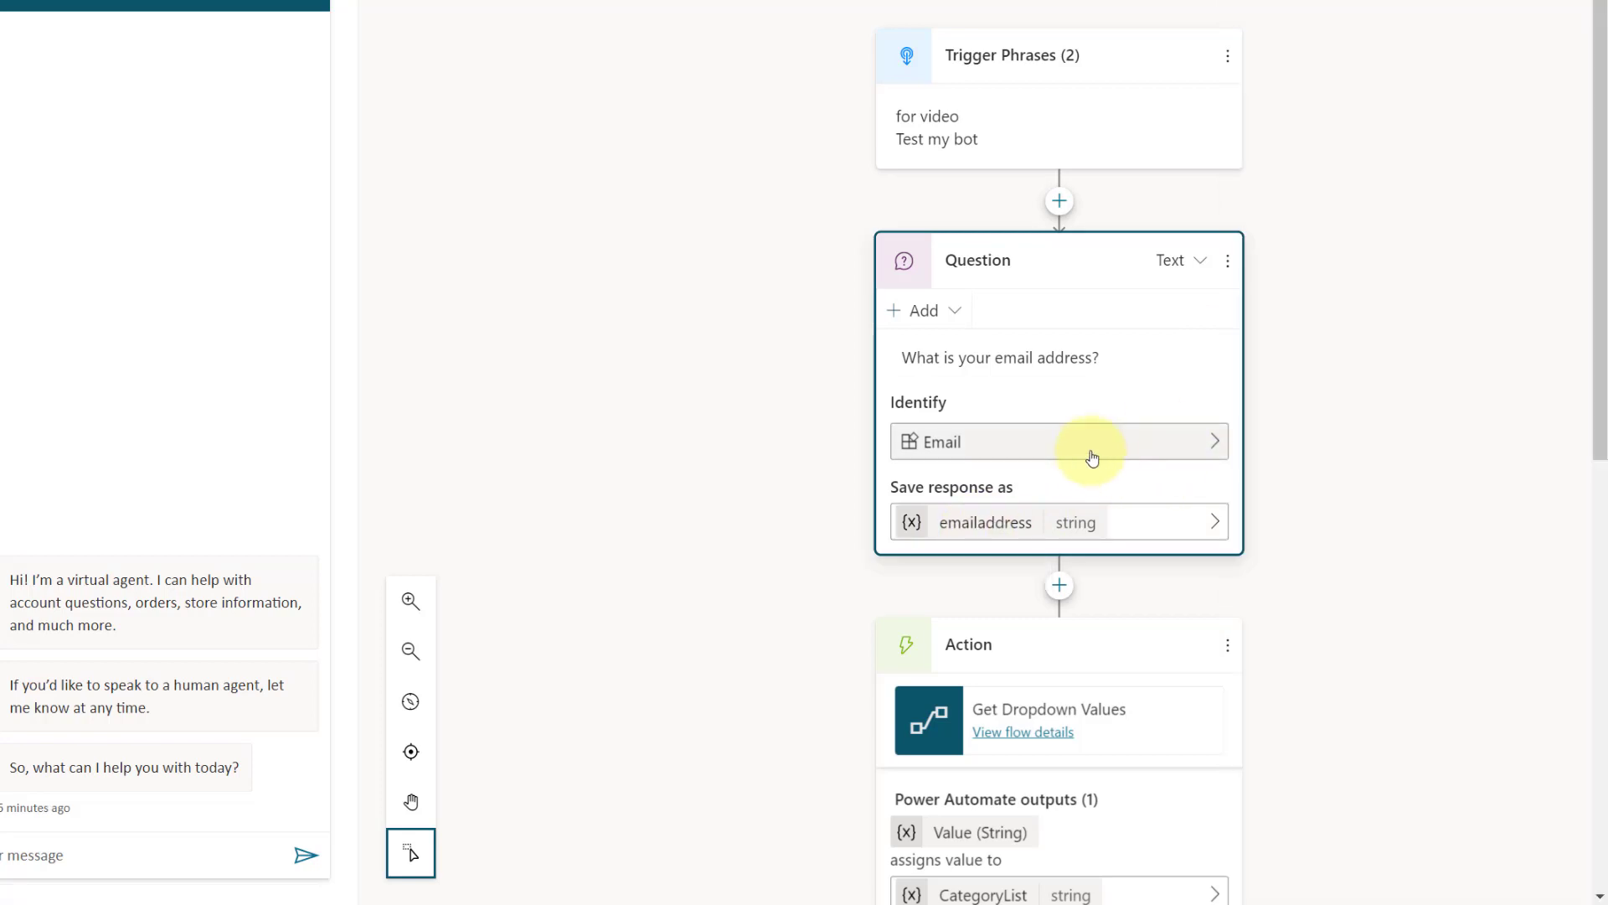
# Step: Add a question node below the email question asking "Please enter a short description for the case"
pyautogui.click(1060, 589)
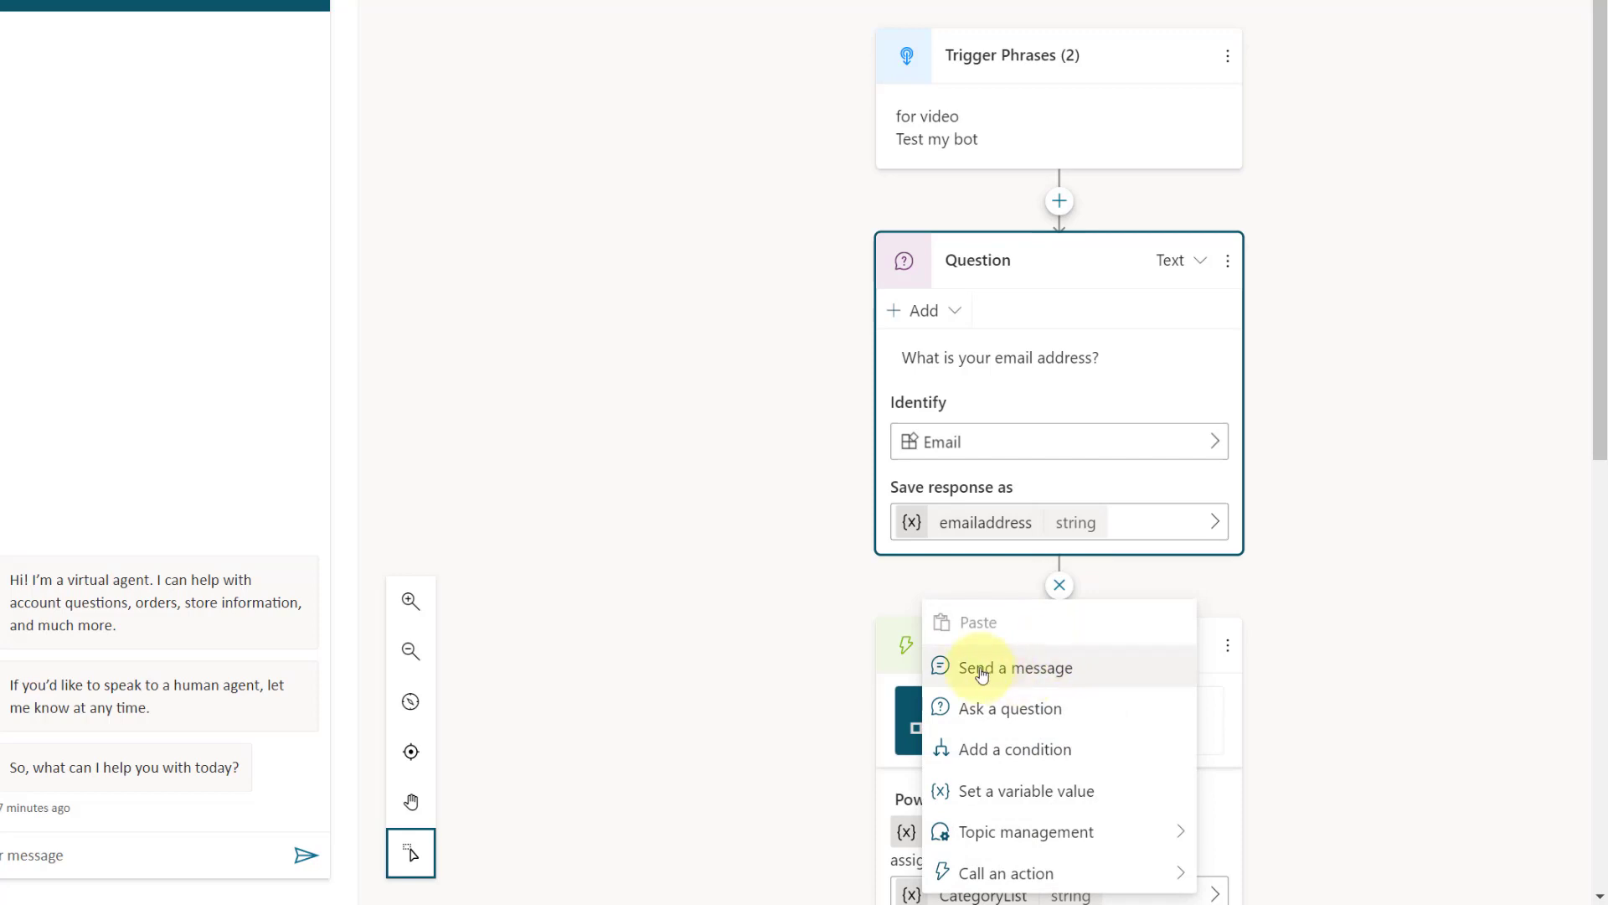
pyautogui.click(980, 705)
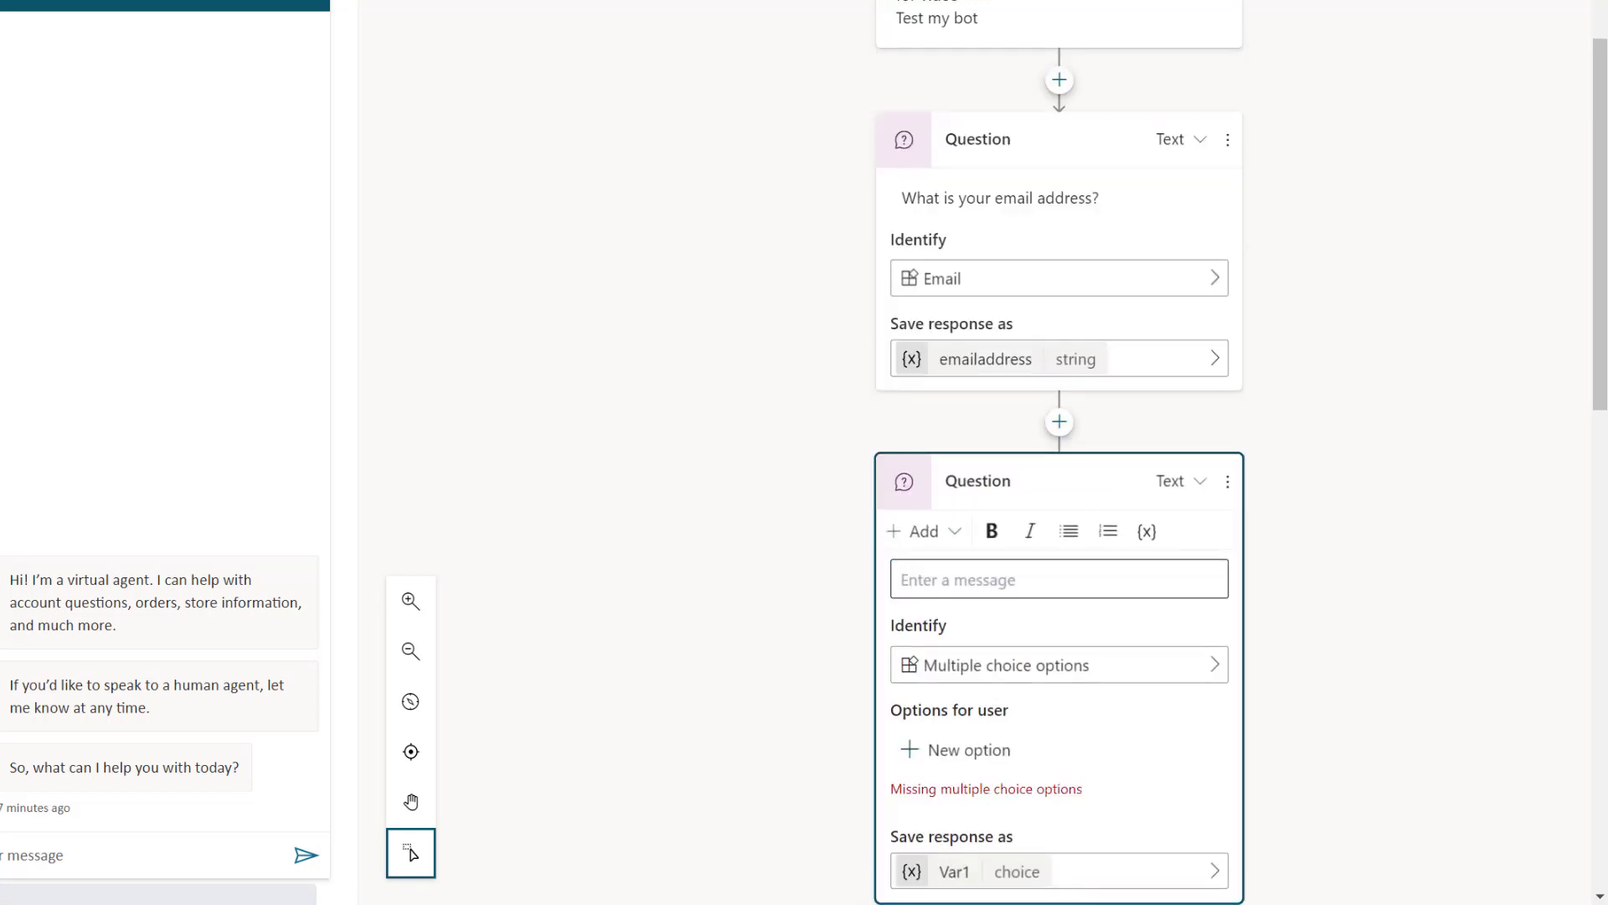
pyautogui.click(1073, 567)
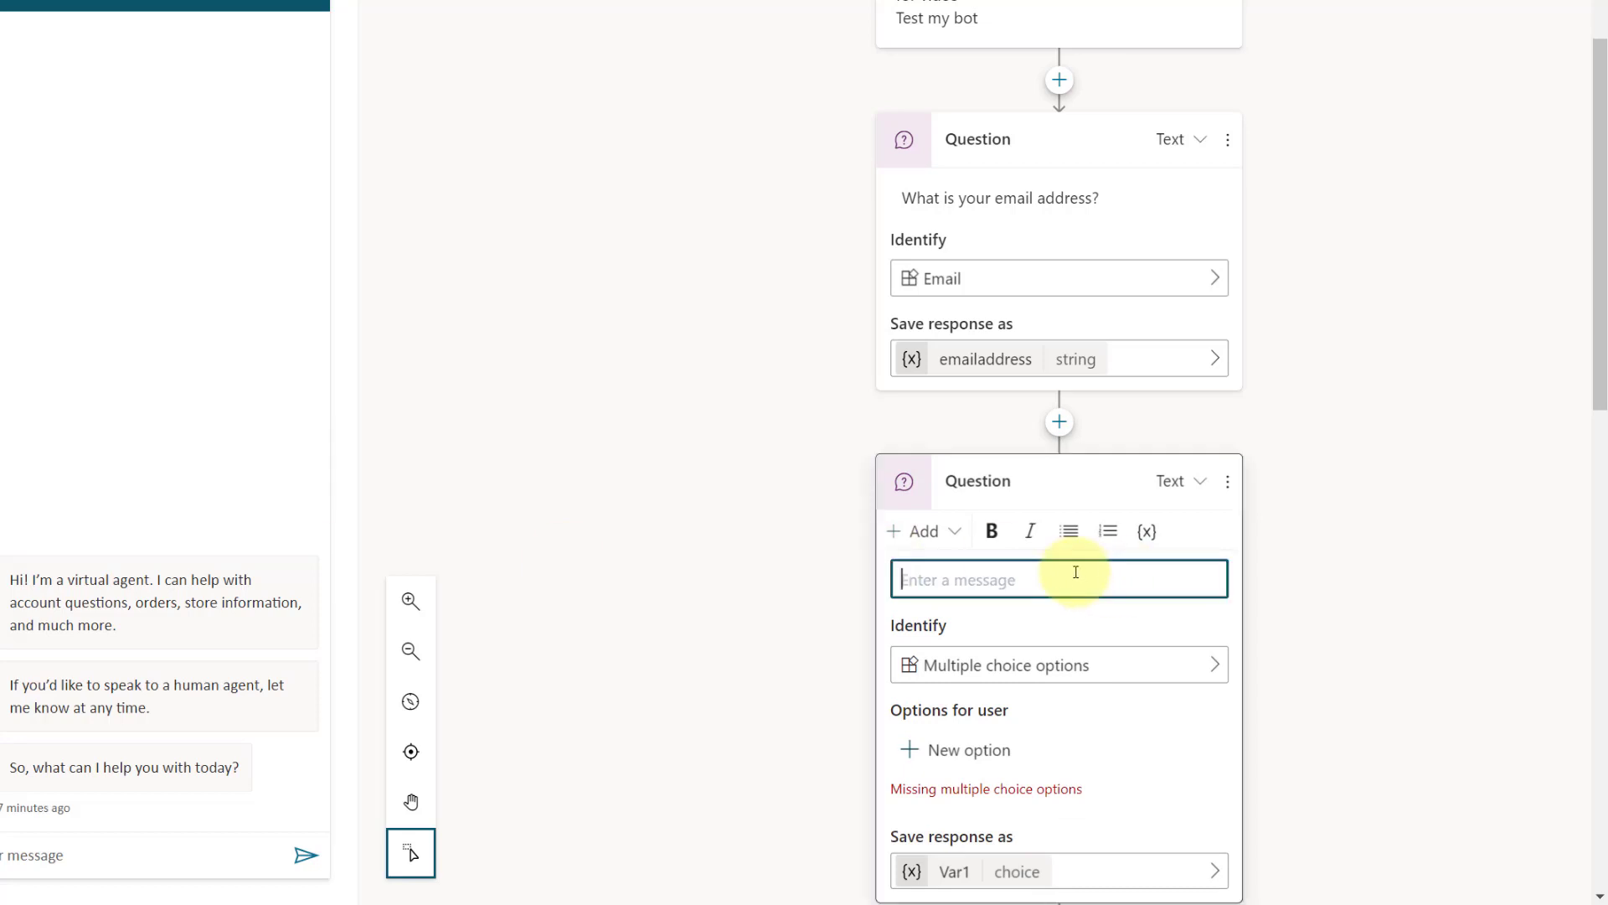
pyautogui.write('Please enter a short description for the case')
# Step: Set the short description question to identify the User's entire response
pyautogui.click(1098, 664)
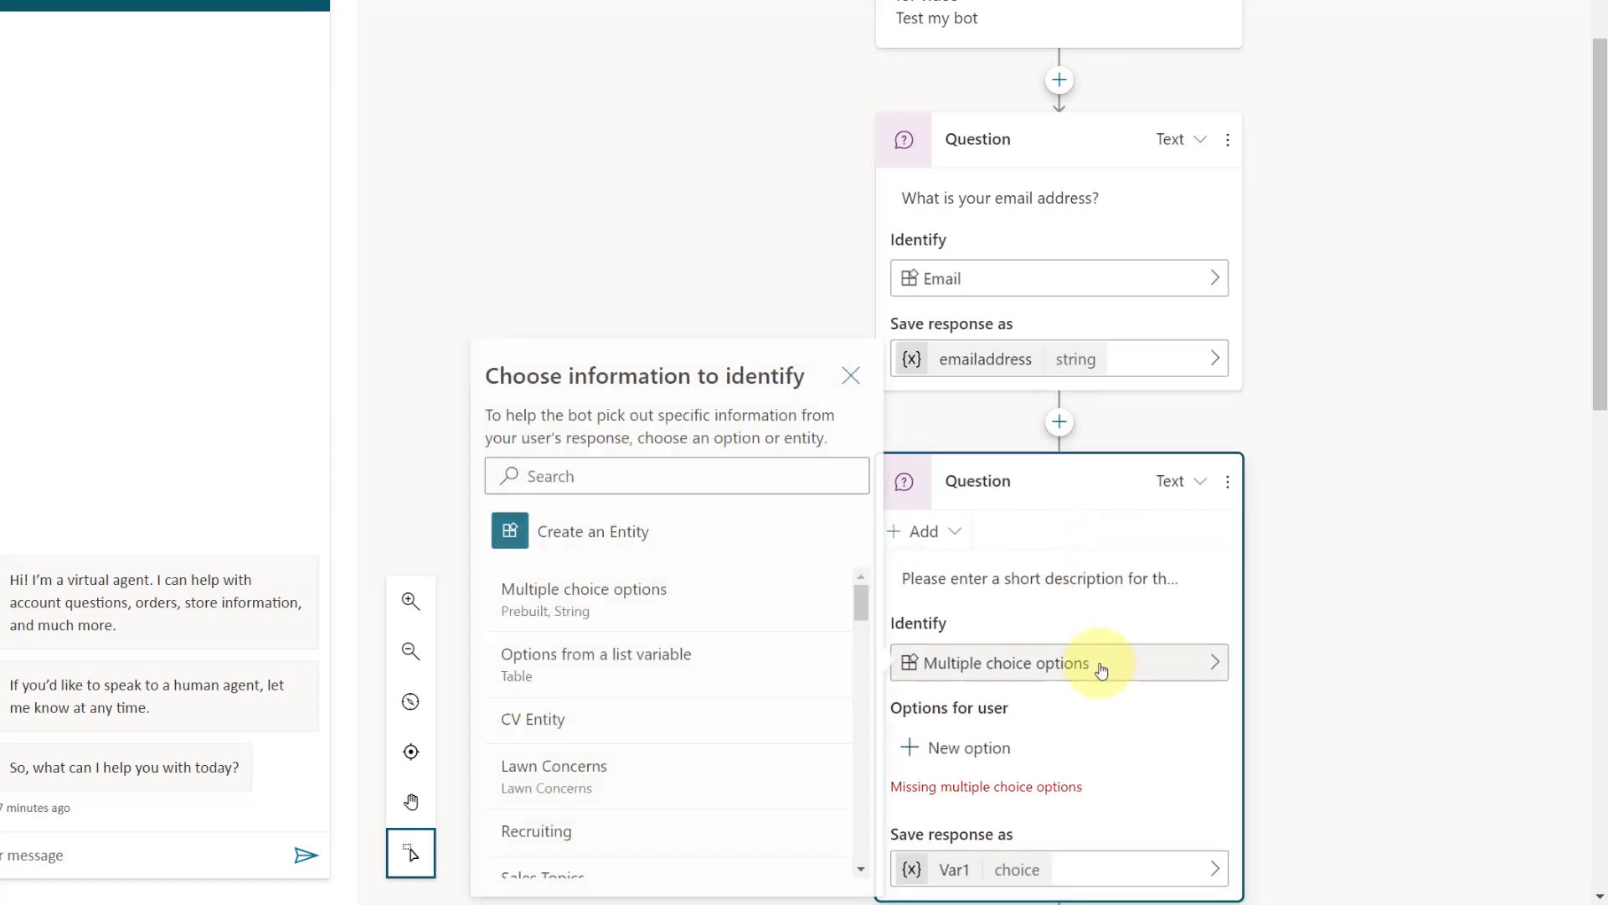
pyautogui.scroll(-1, 708, 611)
pyautogui.scroll(-5, 708, 611)
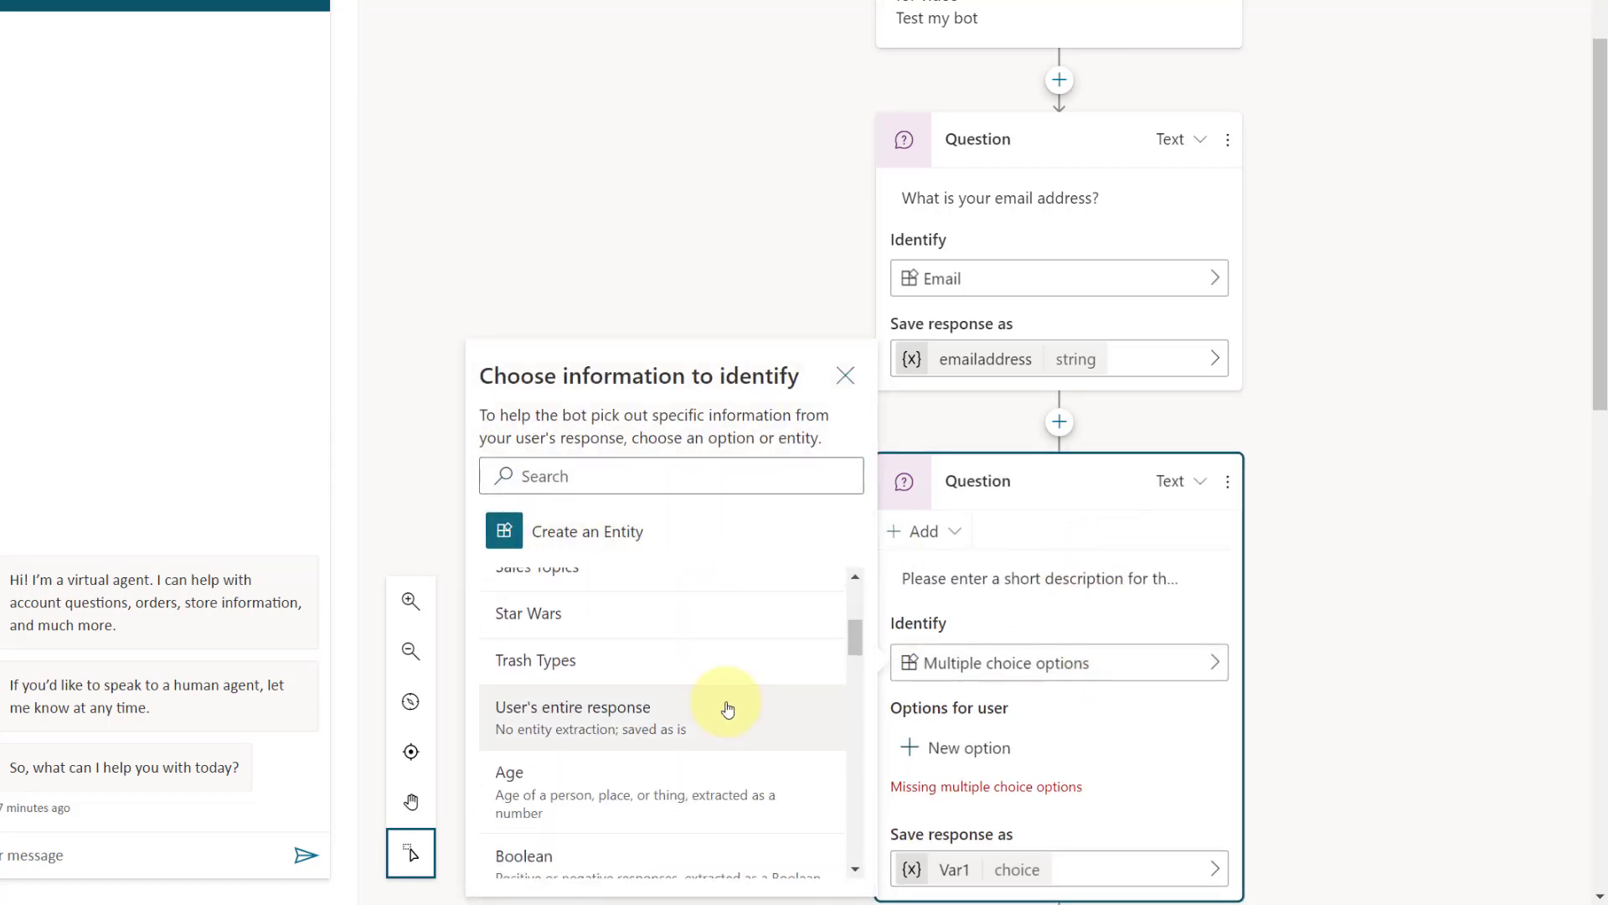
pyautogui.click(707, 617)
# Step: Rename the variable that stores the short description response to Topic and close its properties
pyautogui.scroll(-3, 1450, 478)
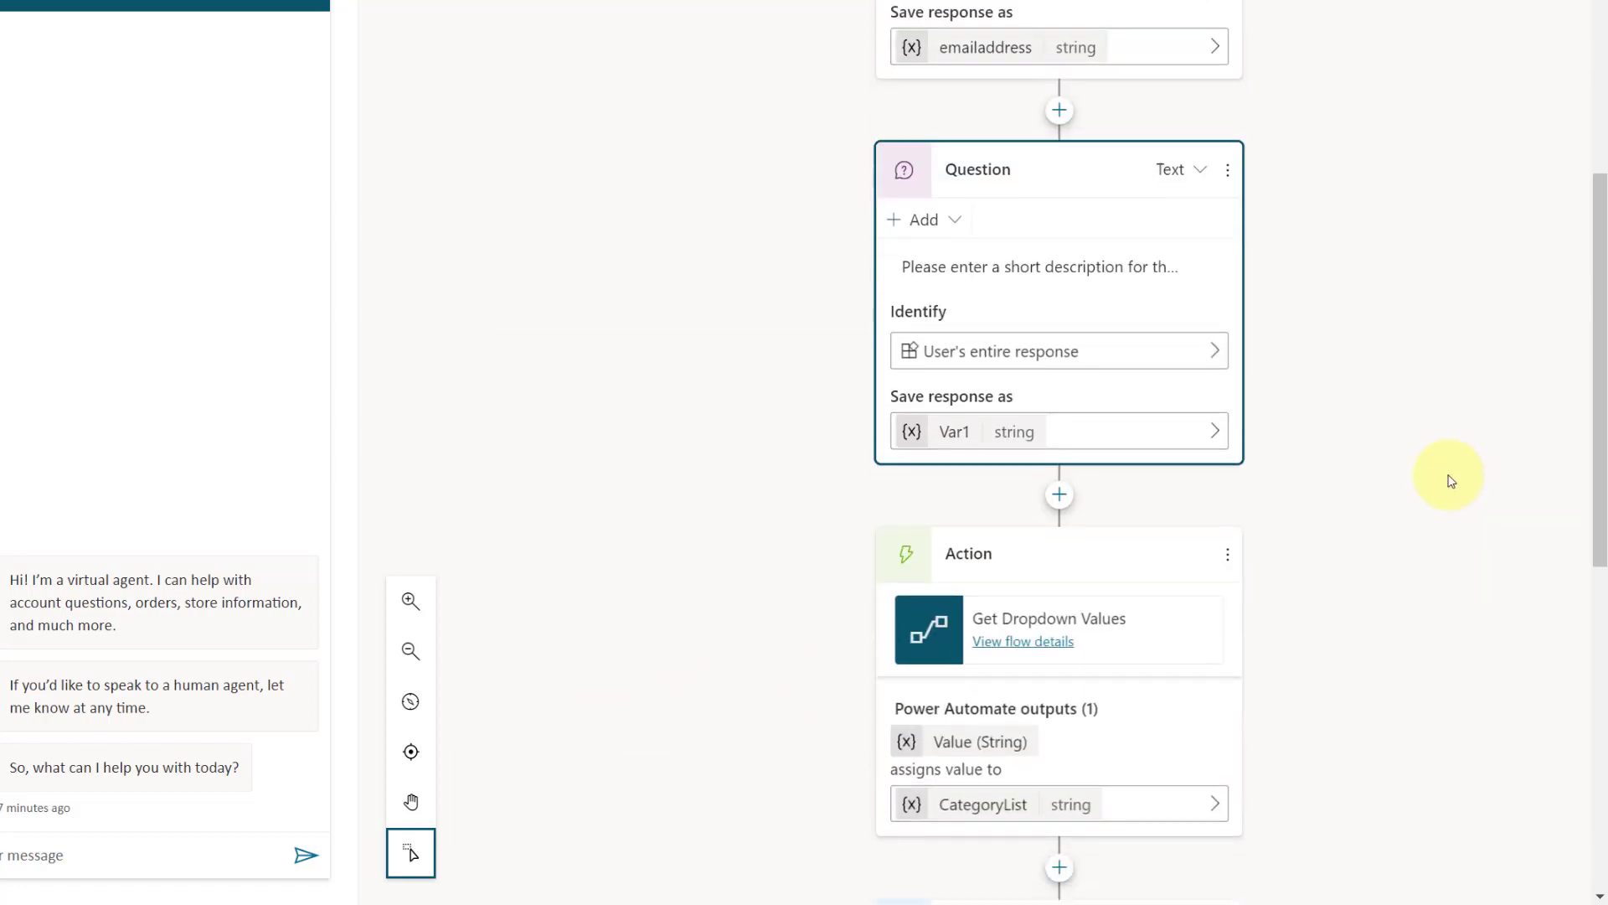
pyautogui.click(951, 431)
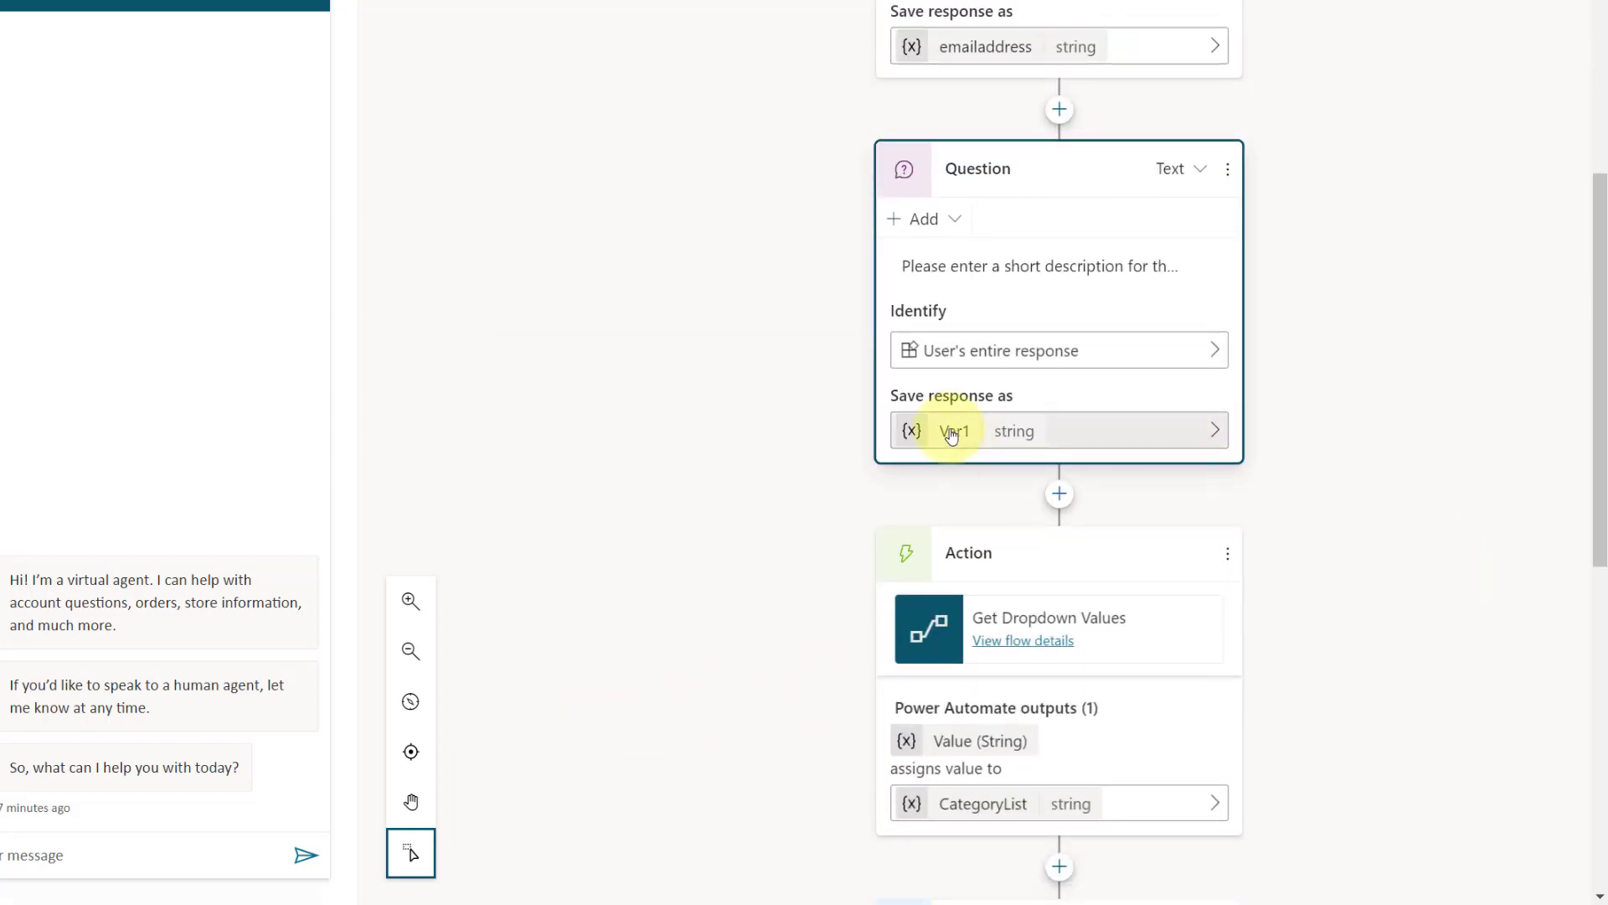
pyautogui.doubleClick(1305, 142)
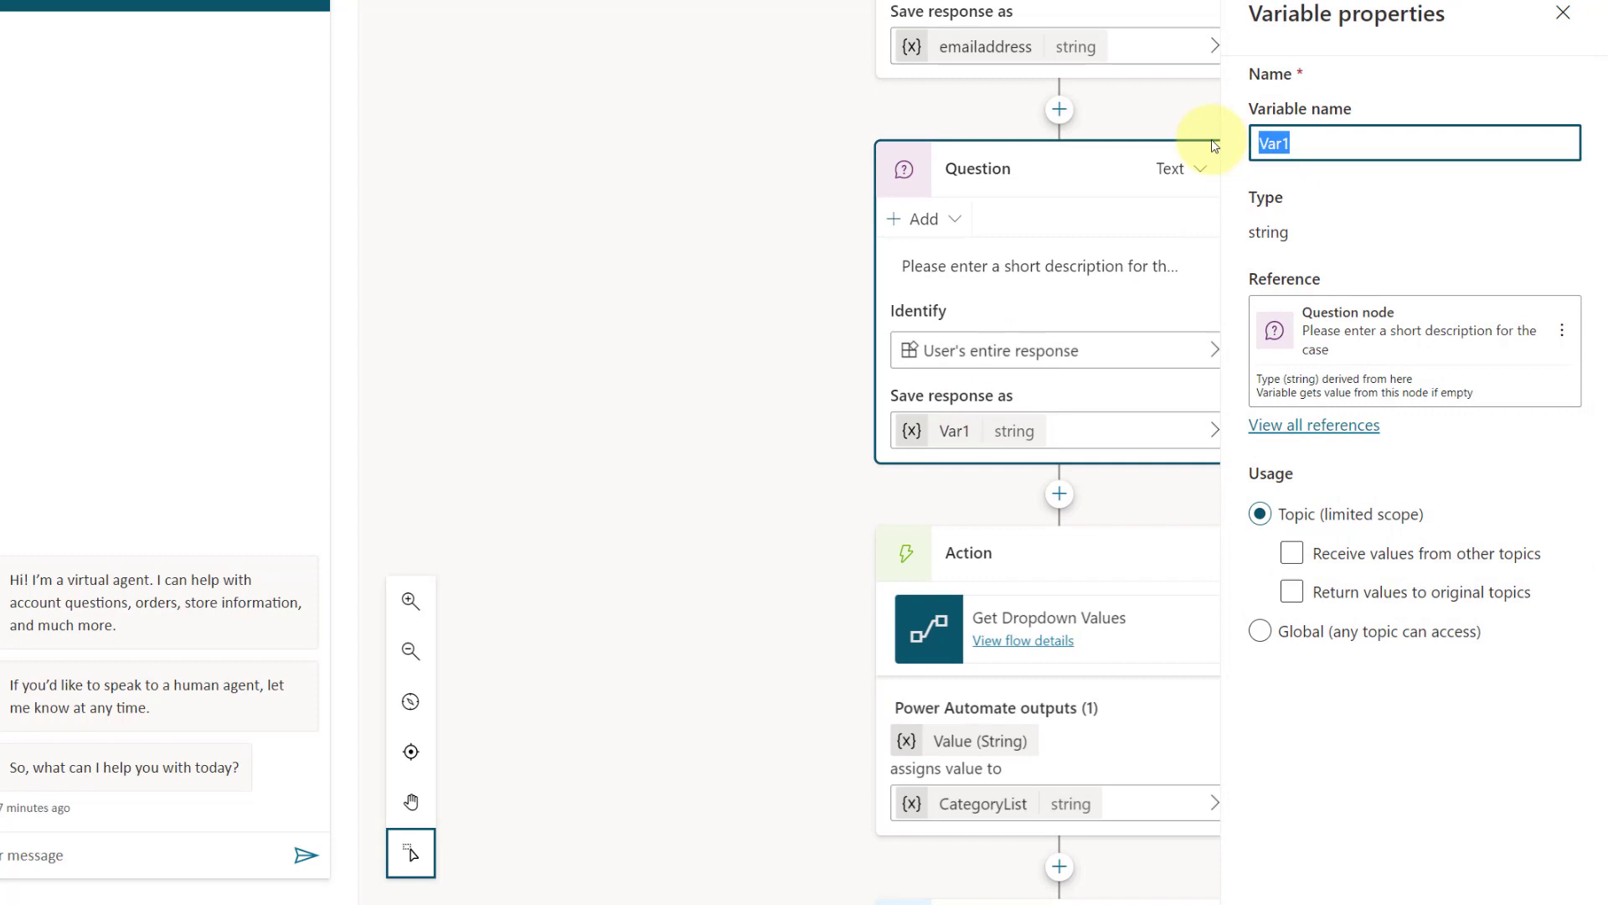
pyautogui.write('Topic')
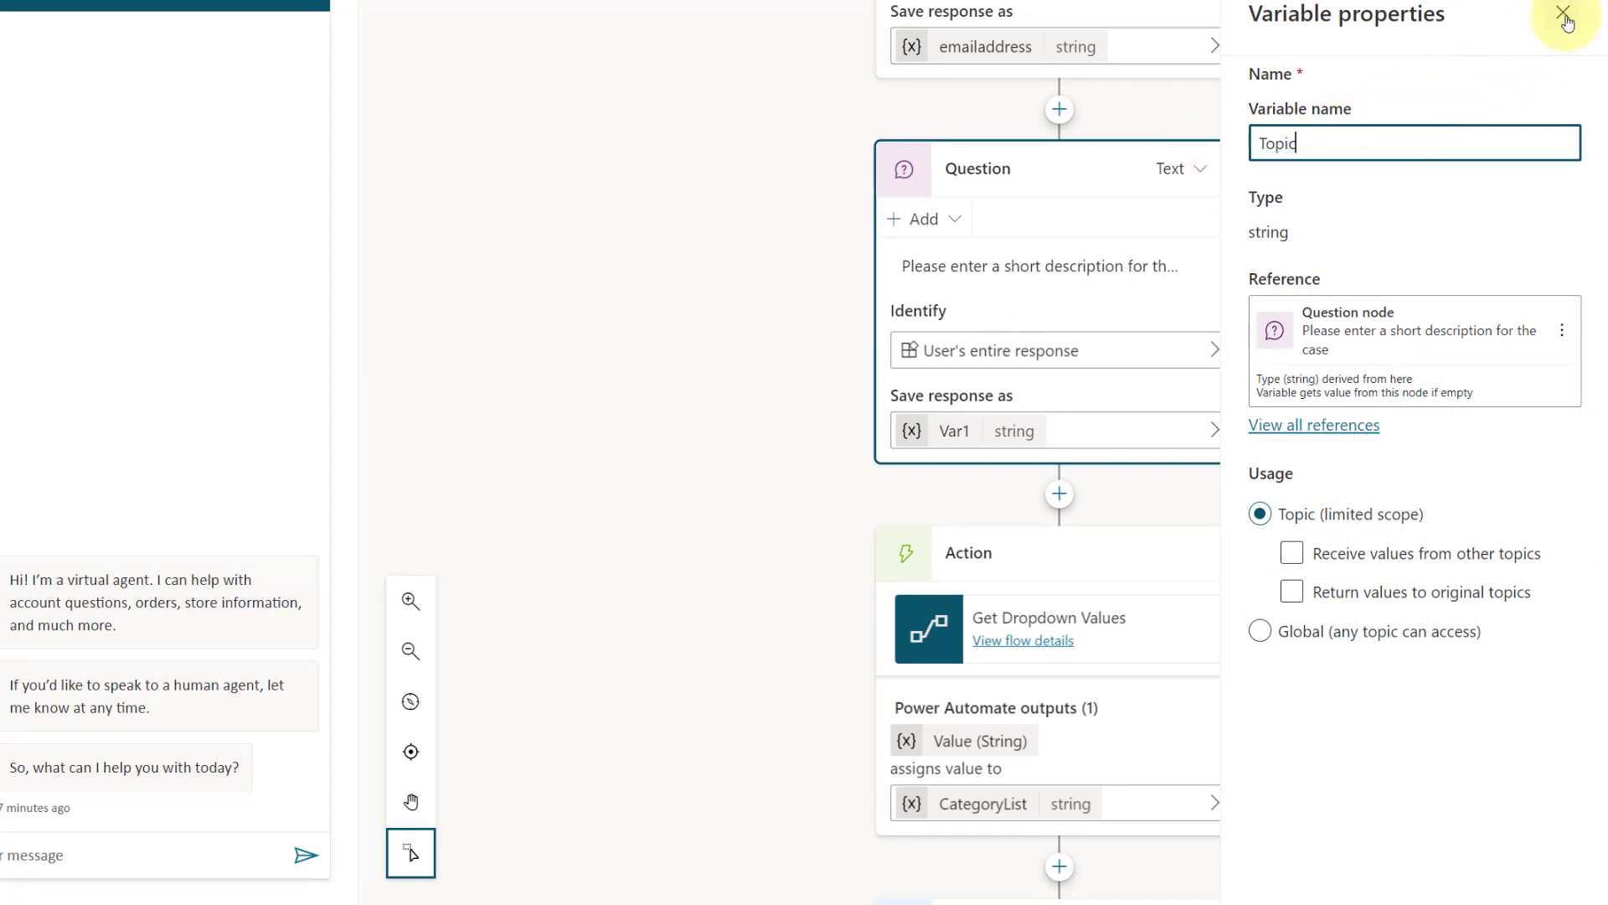
pyautogui.click(1564, 14)
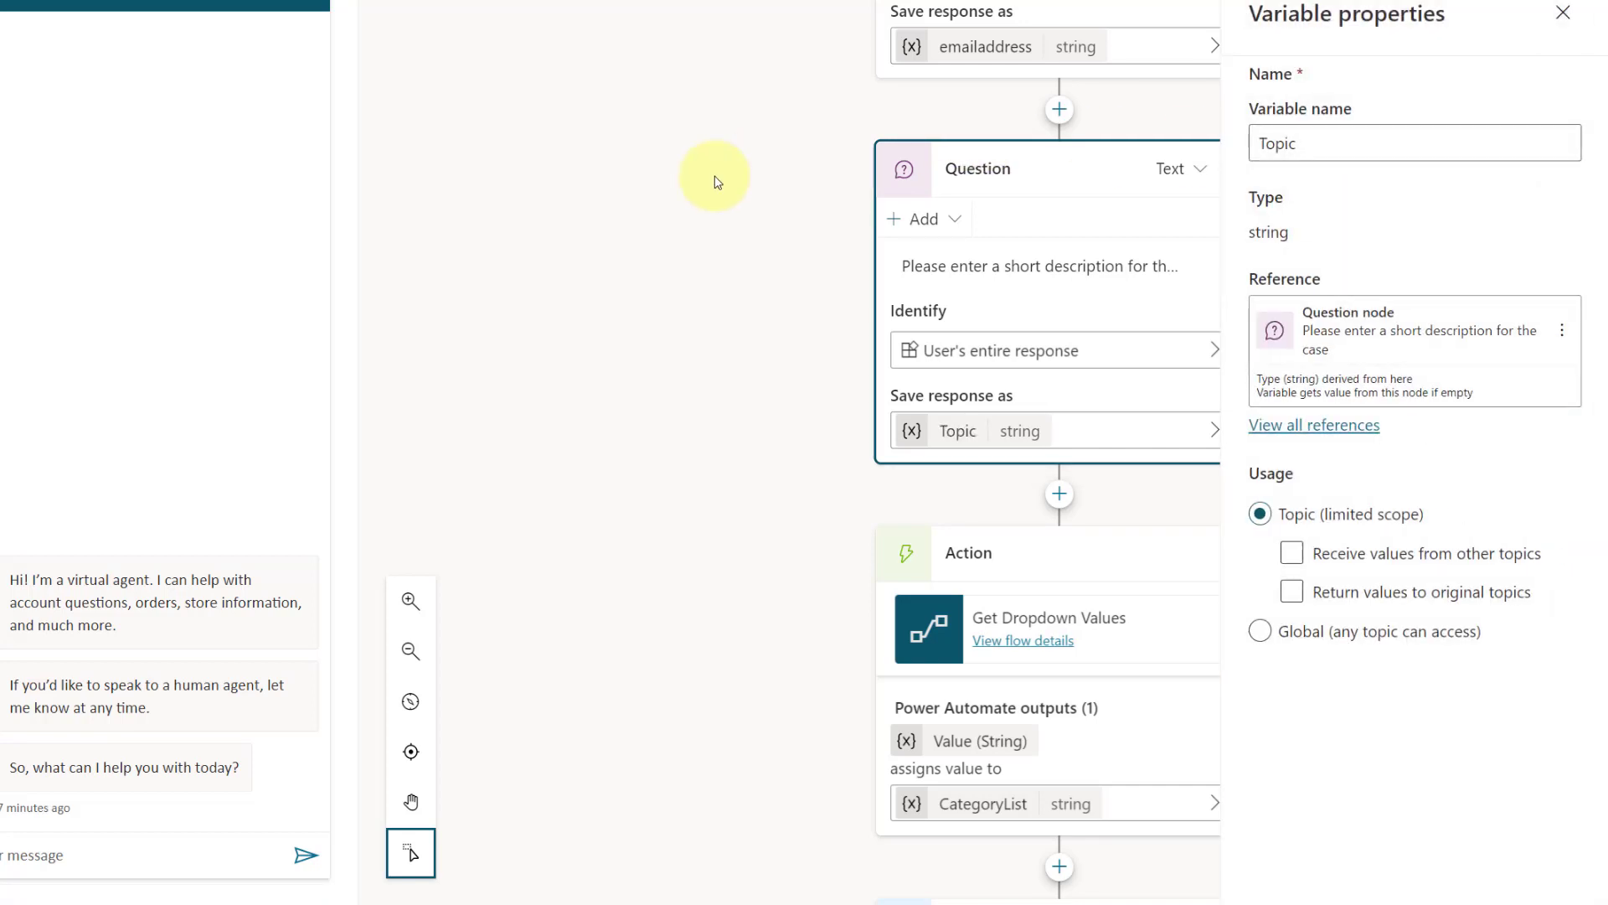
pyautogui.click(1573, 12)
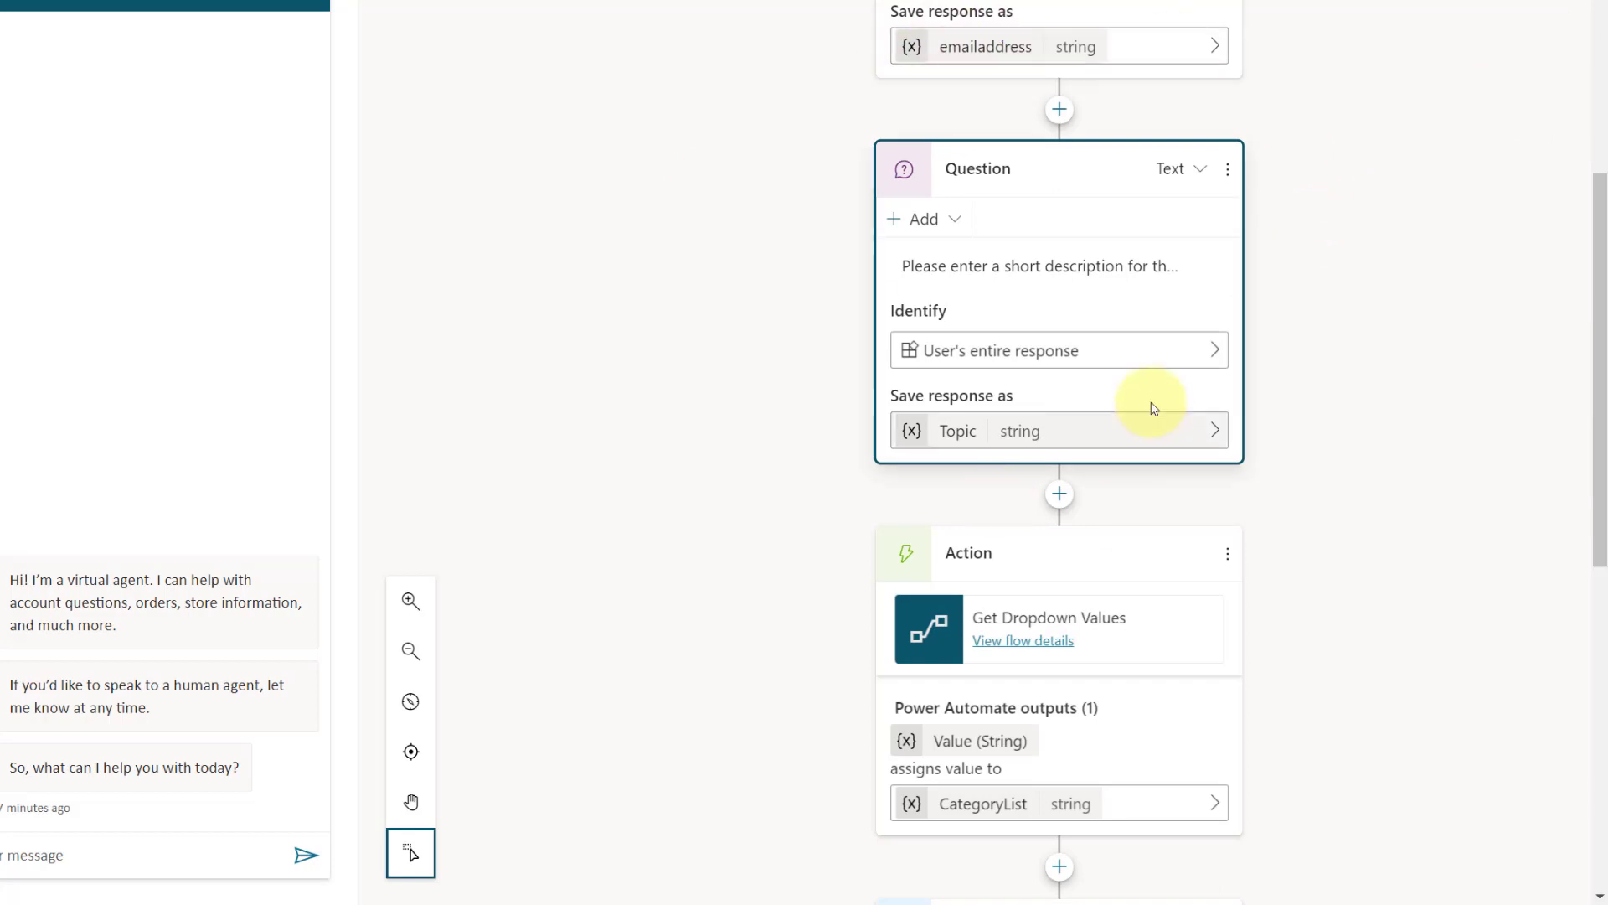
# Step: After the "What is your case regarding?" question, call the flow "Copy of - Power Virtual Agents Create Case (for new PVA)"
pyautogui.scroll(-2, 1215, 394)
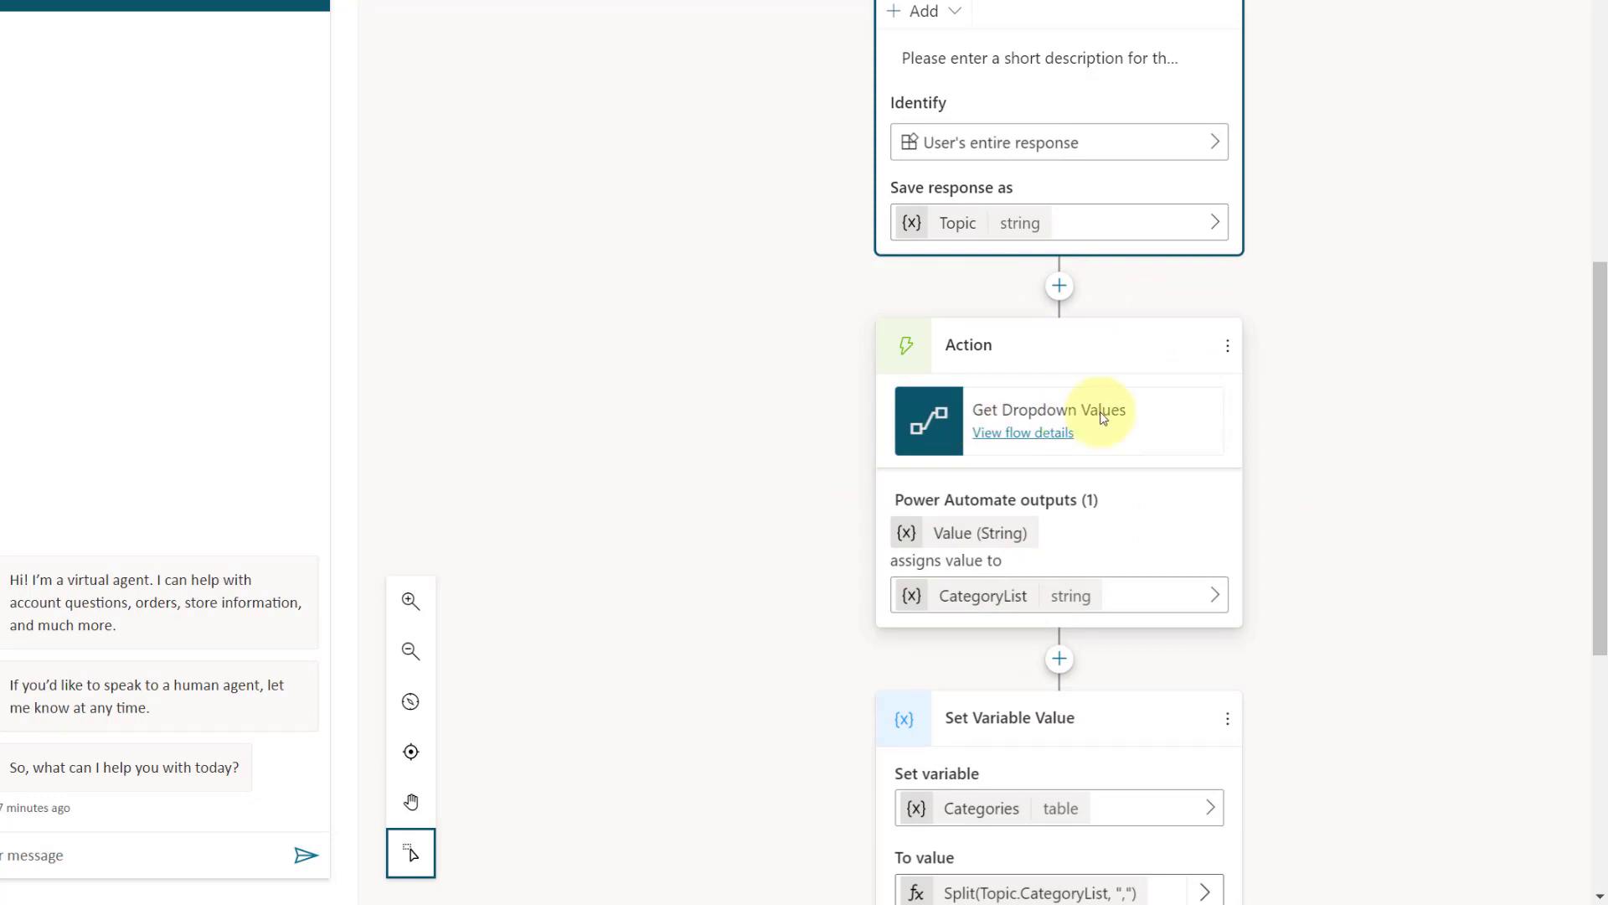
pyautogui.scroll(-4, 1101, 417)
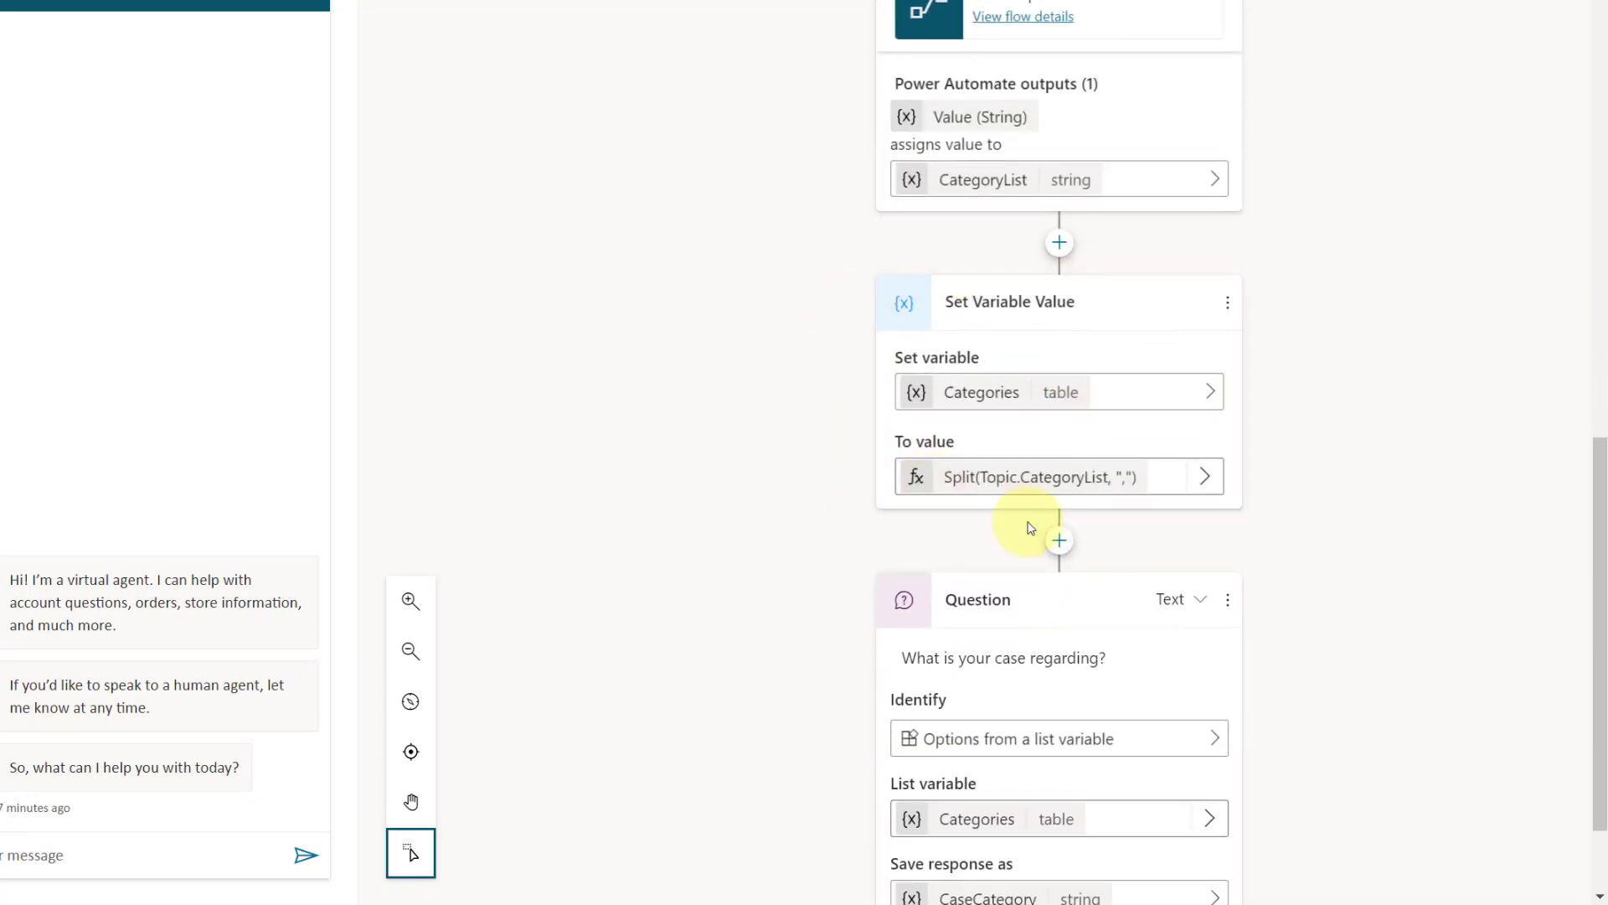
pyautogui.scroll(-2, 1077, 536)
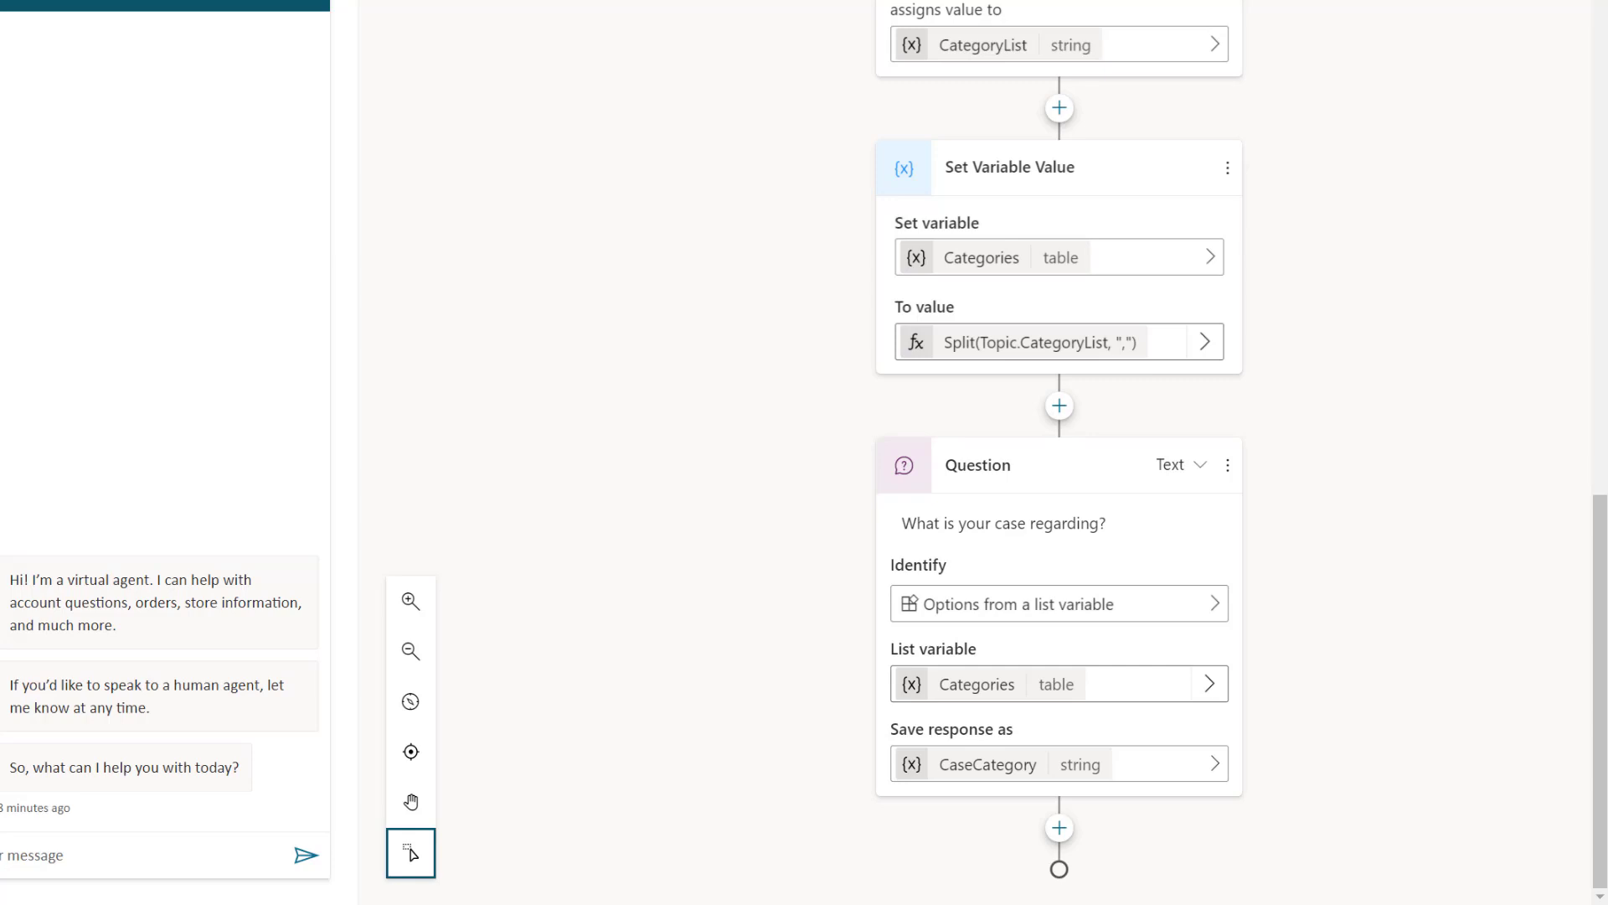
pyautogui.click(1059, 827)
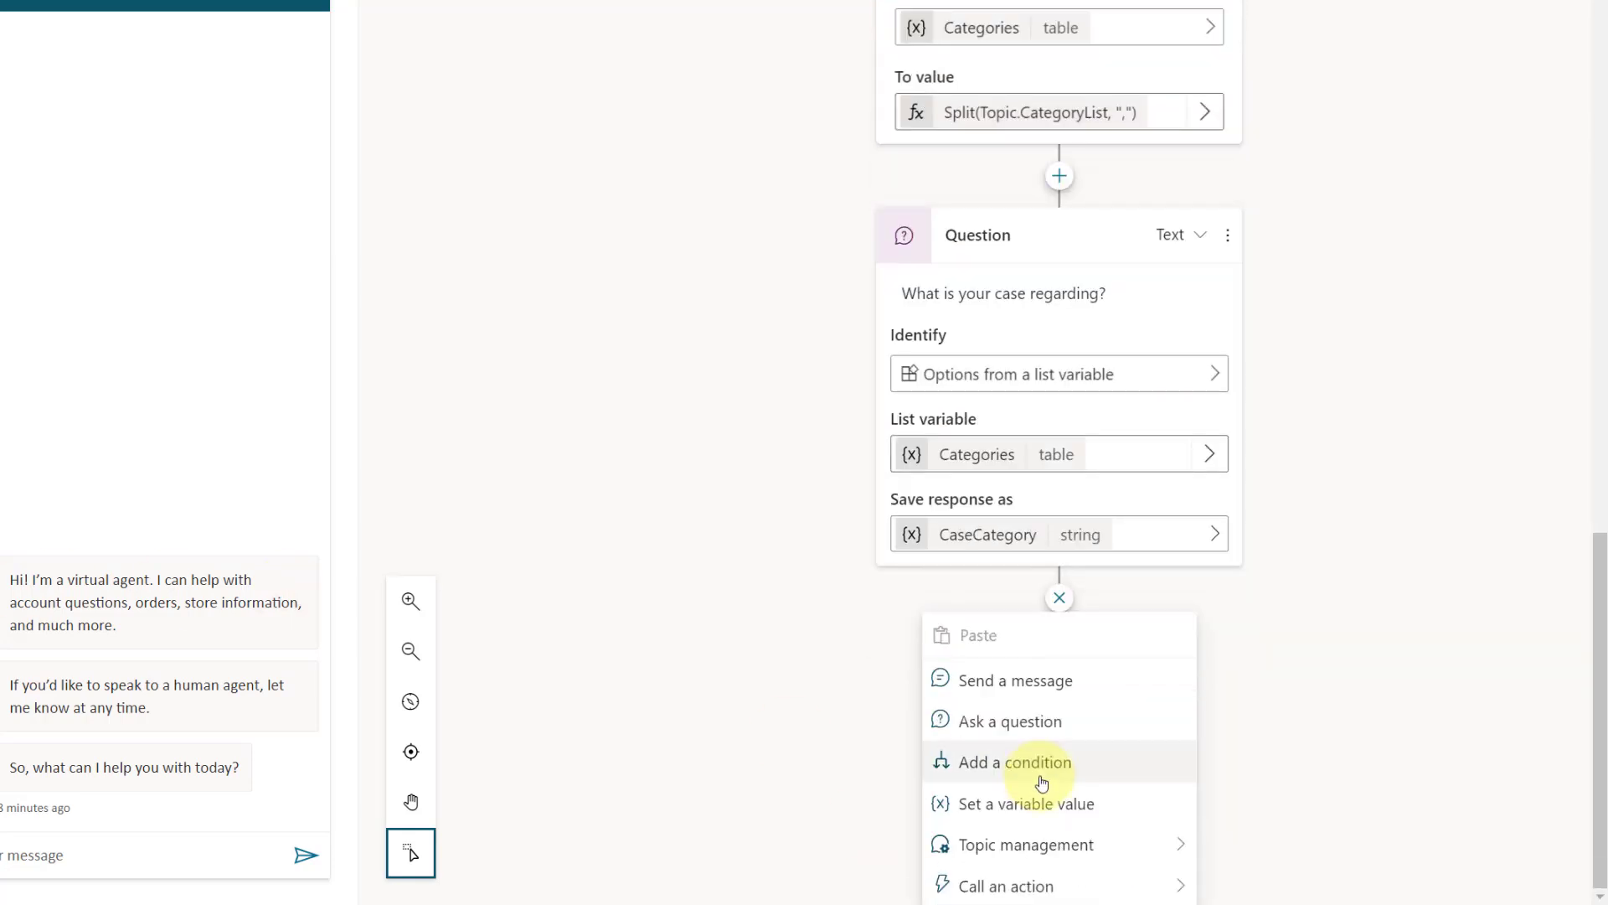
pyautogui.moveTo(1128, 886)
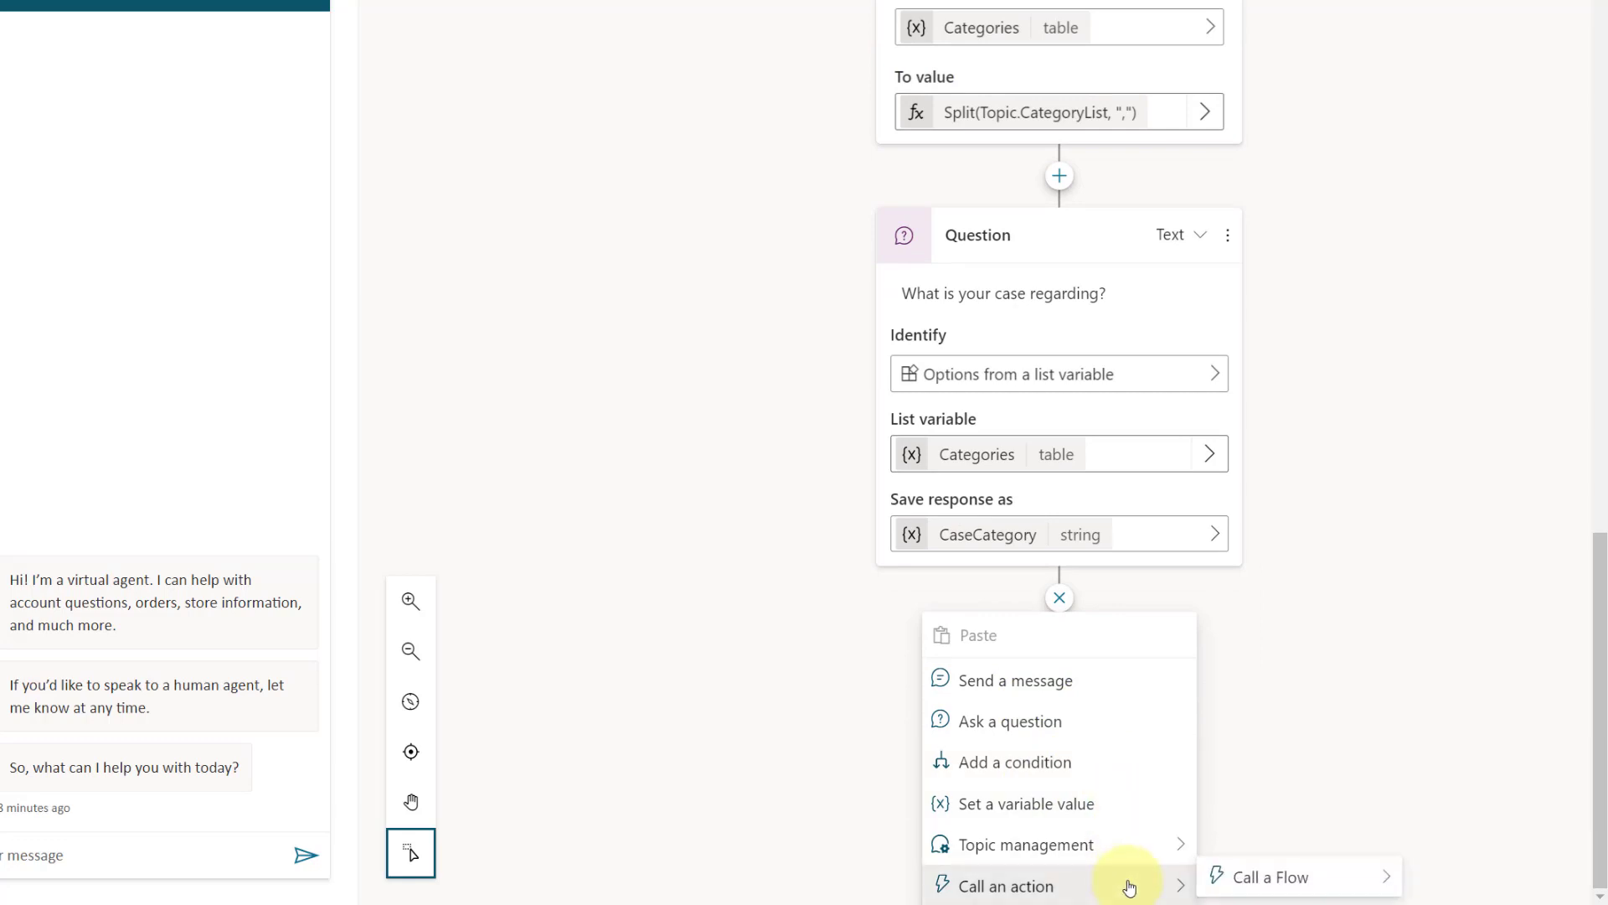
pyautogui.click(1242, 876)
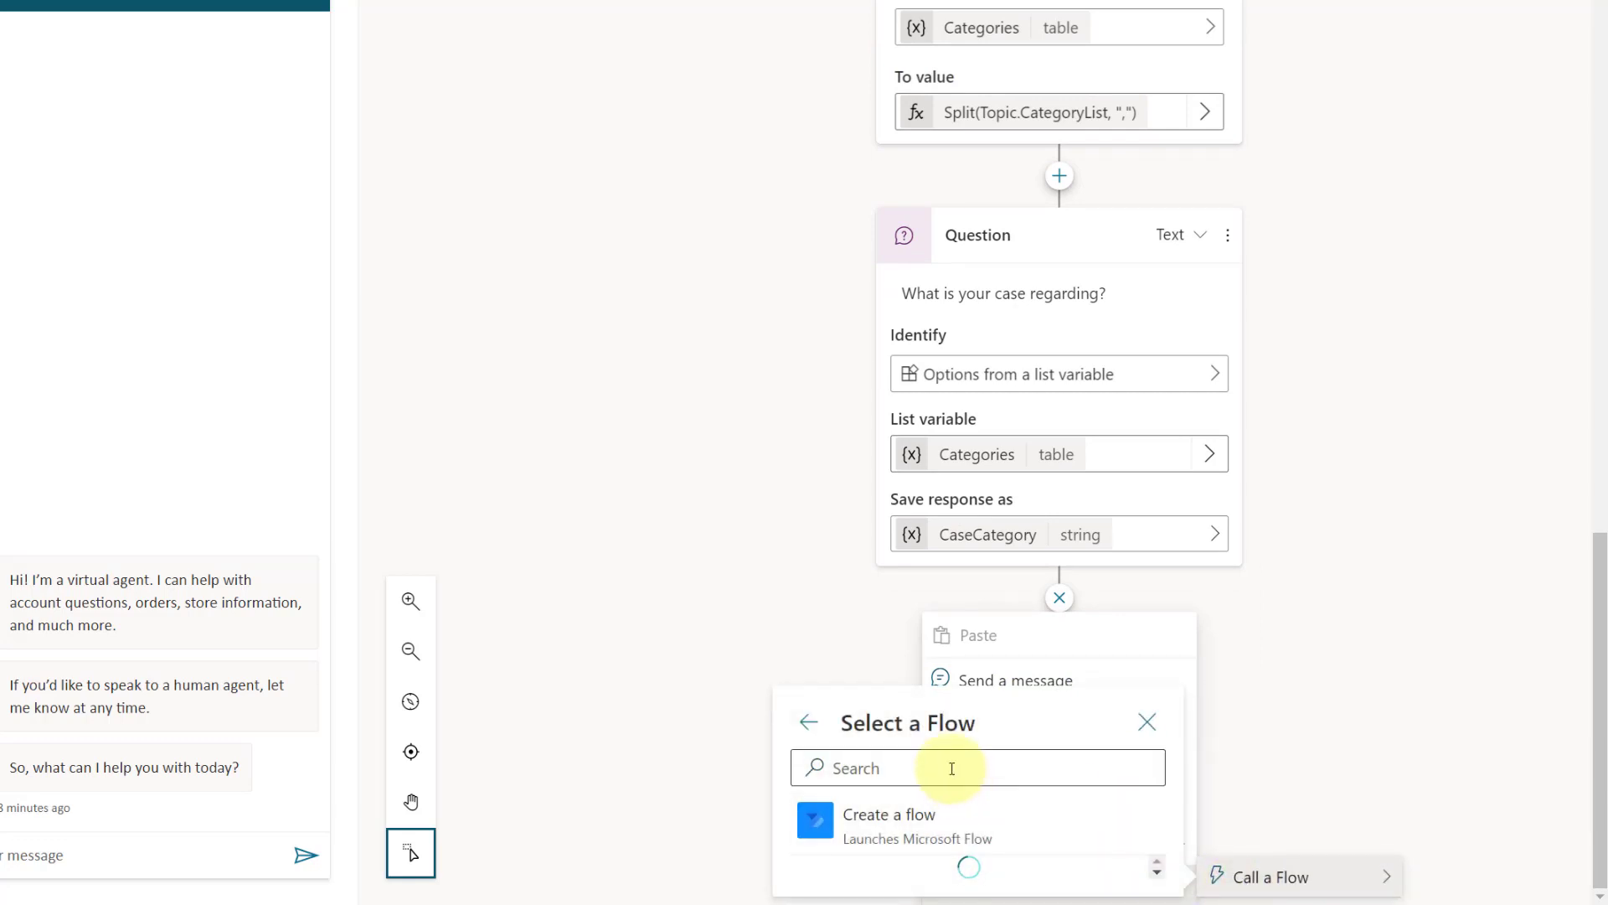
pyautogui.click(950, 765)
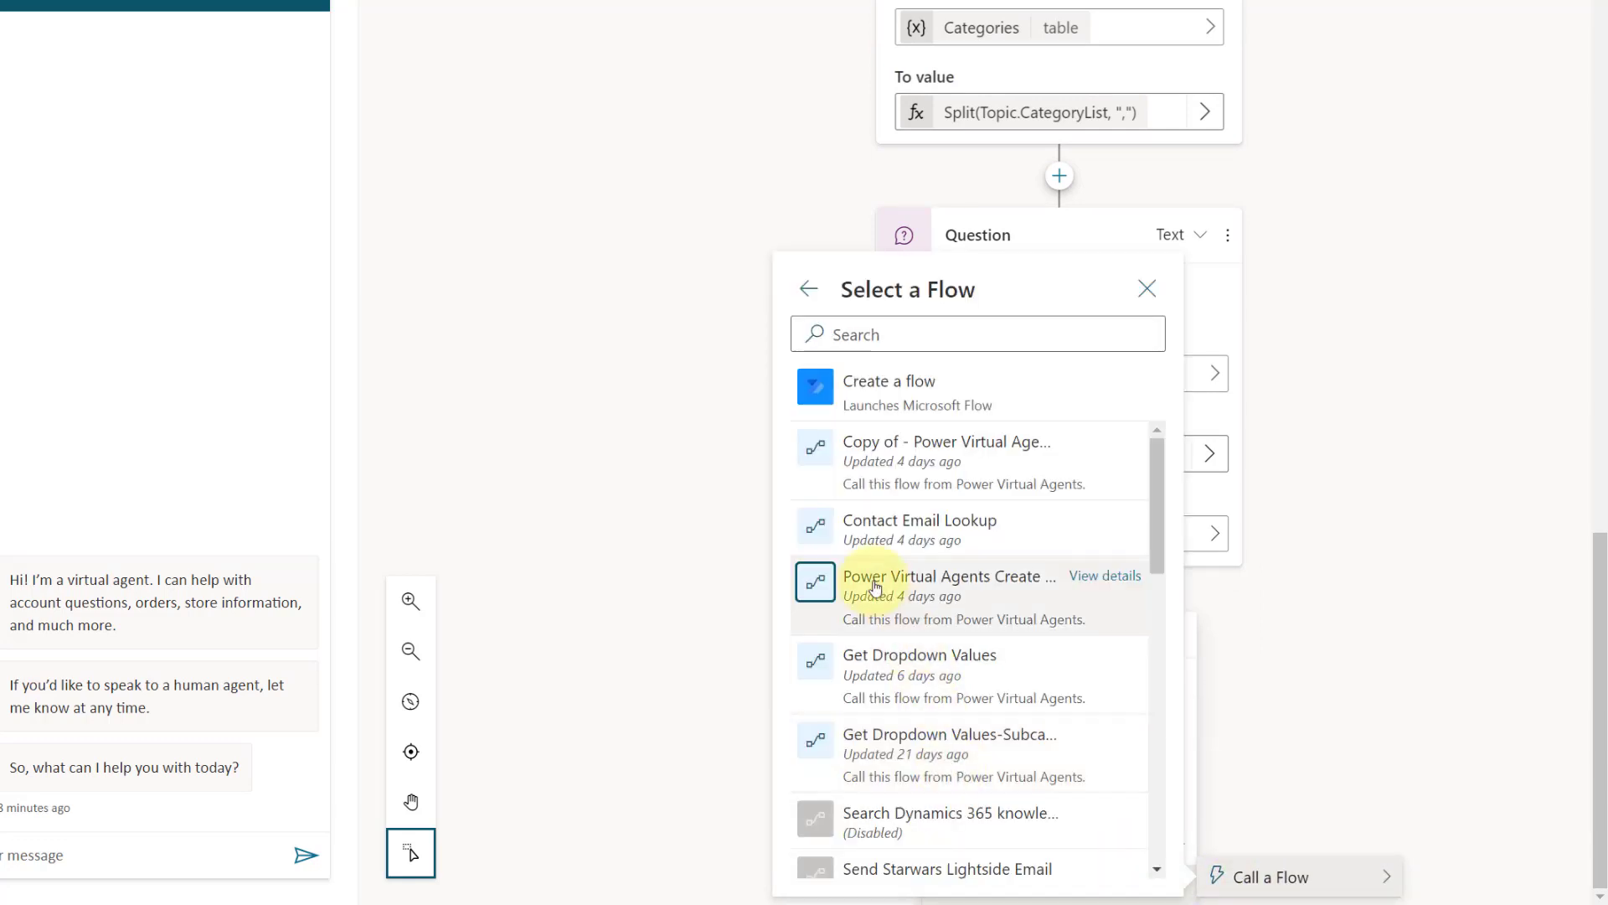
pyautogui.click(871, 333)
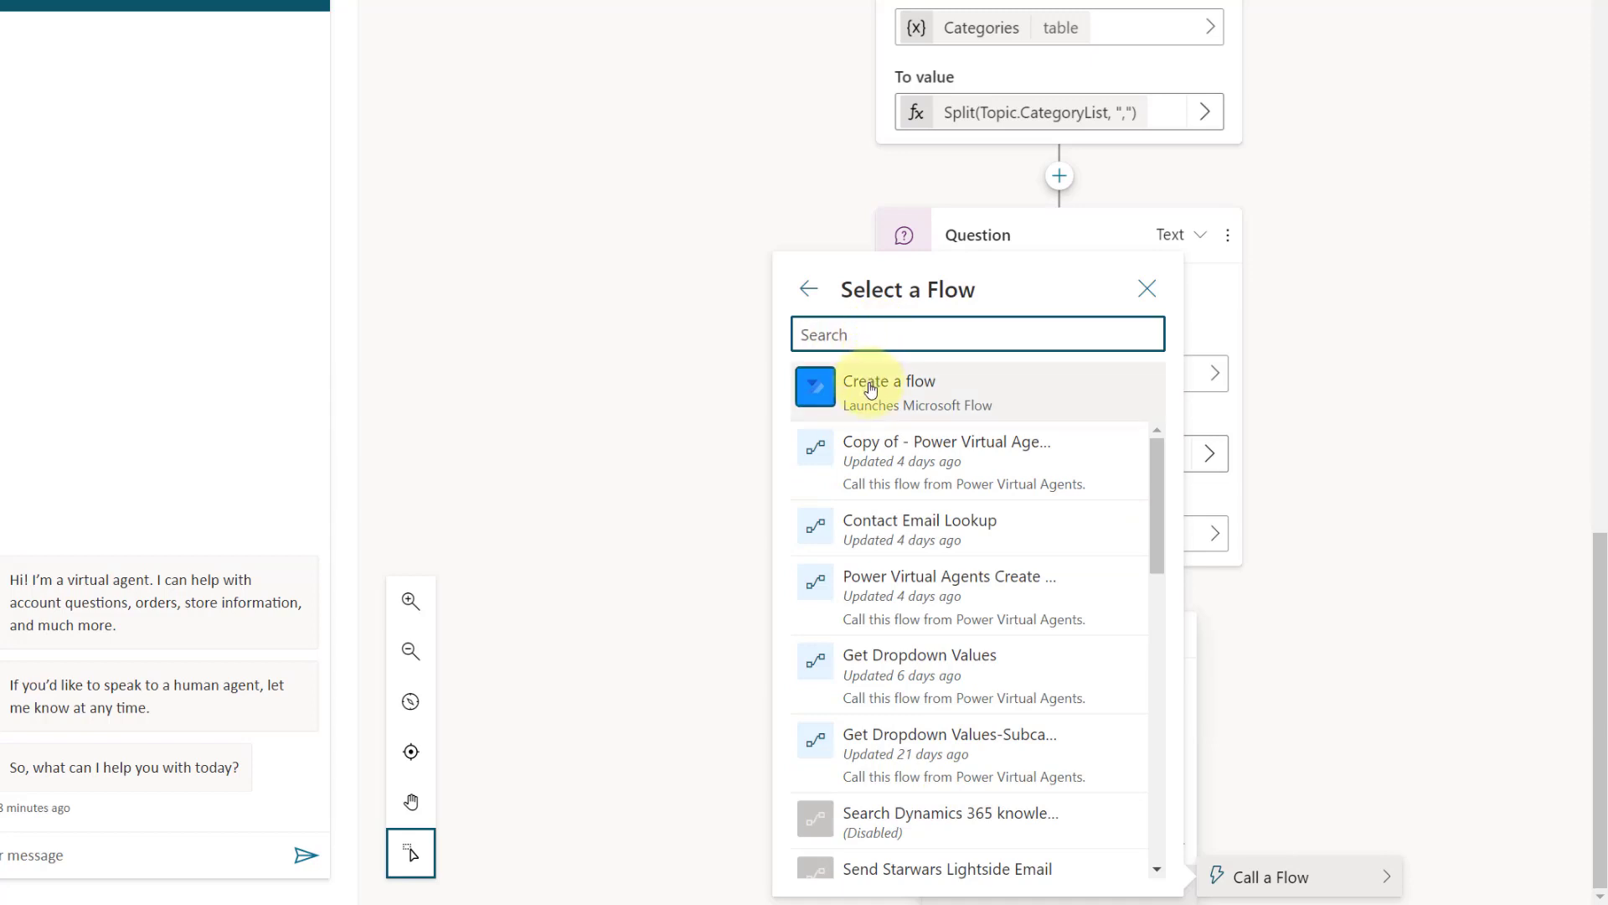
pyautogui.write('c')
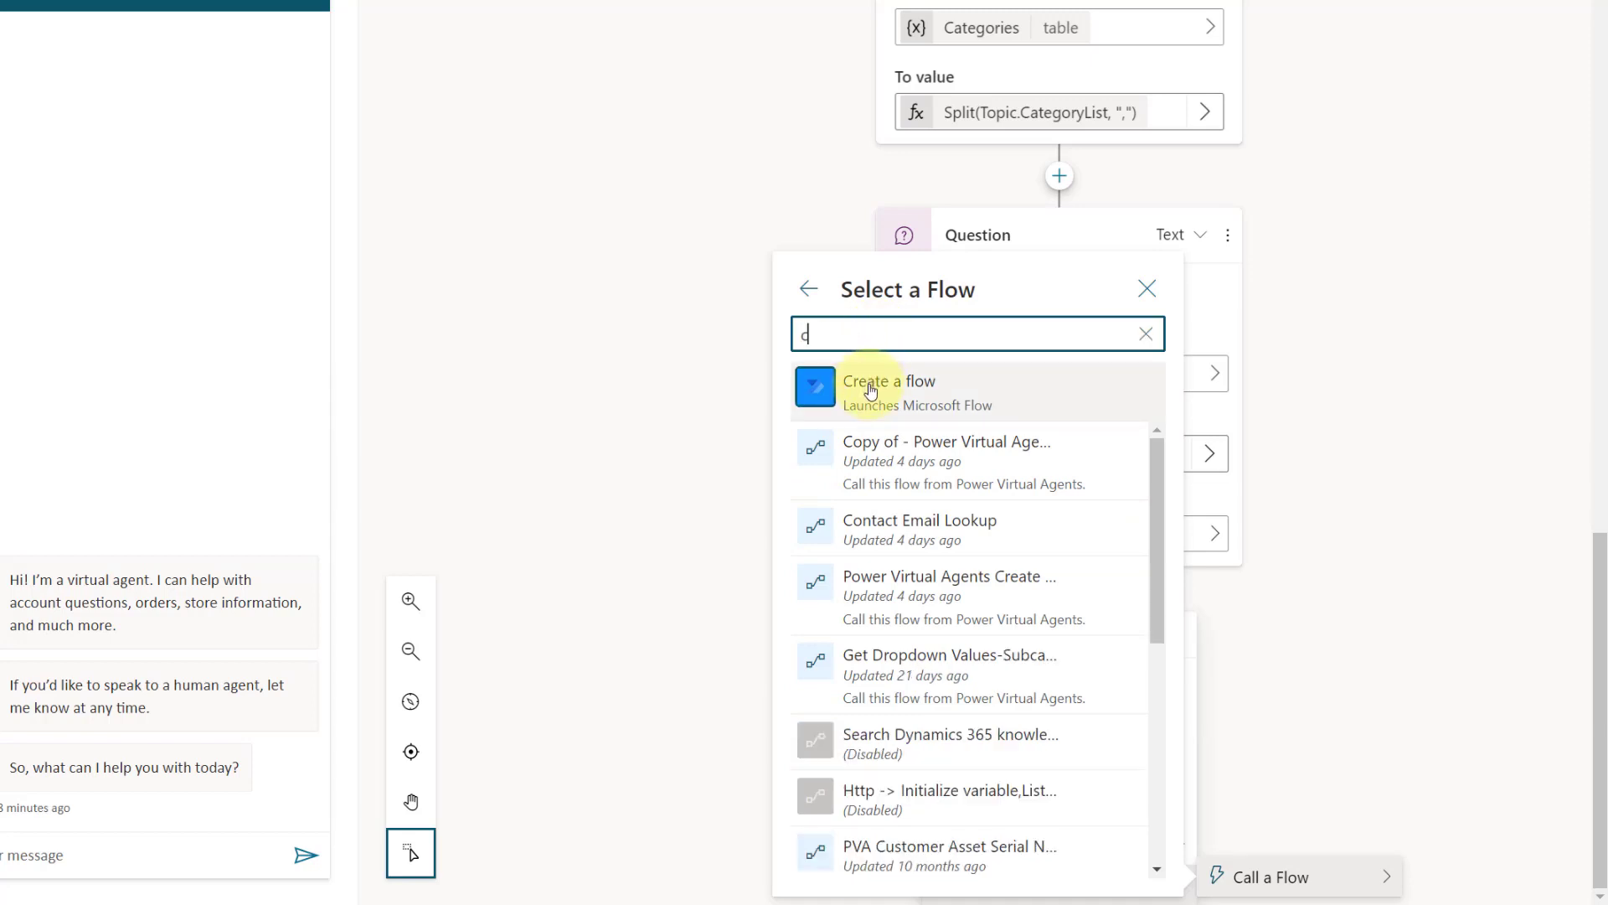
pyautogui.write('opy o')
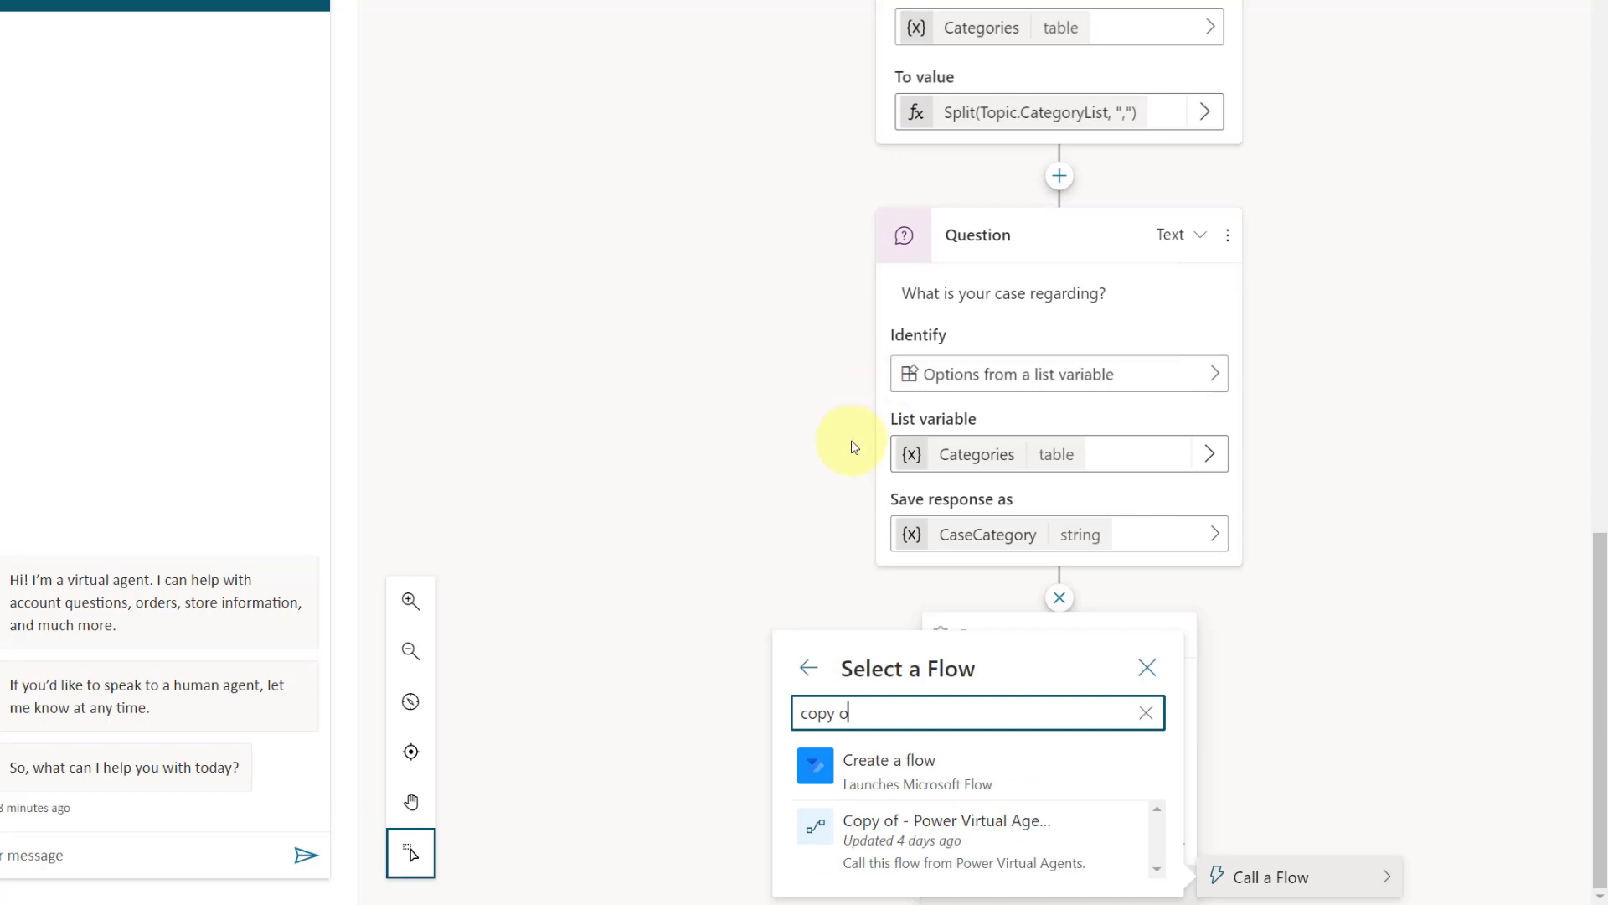
pyautogui.click(969, 823)
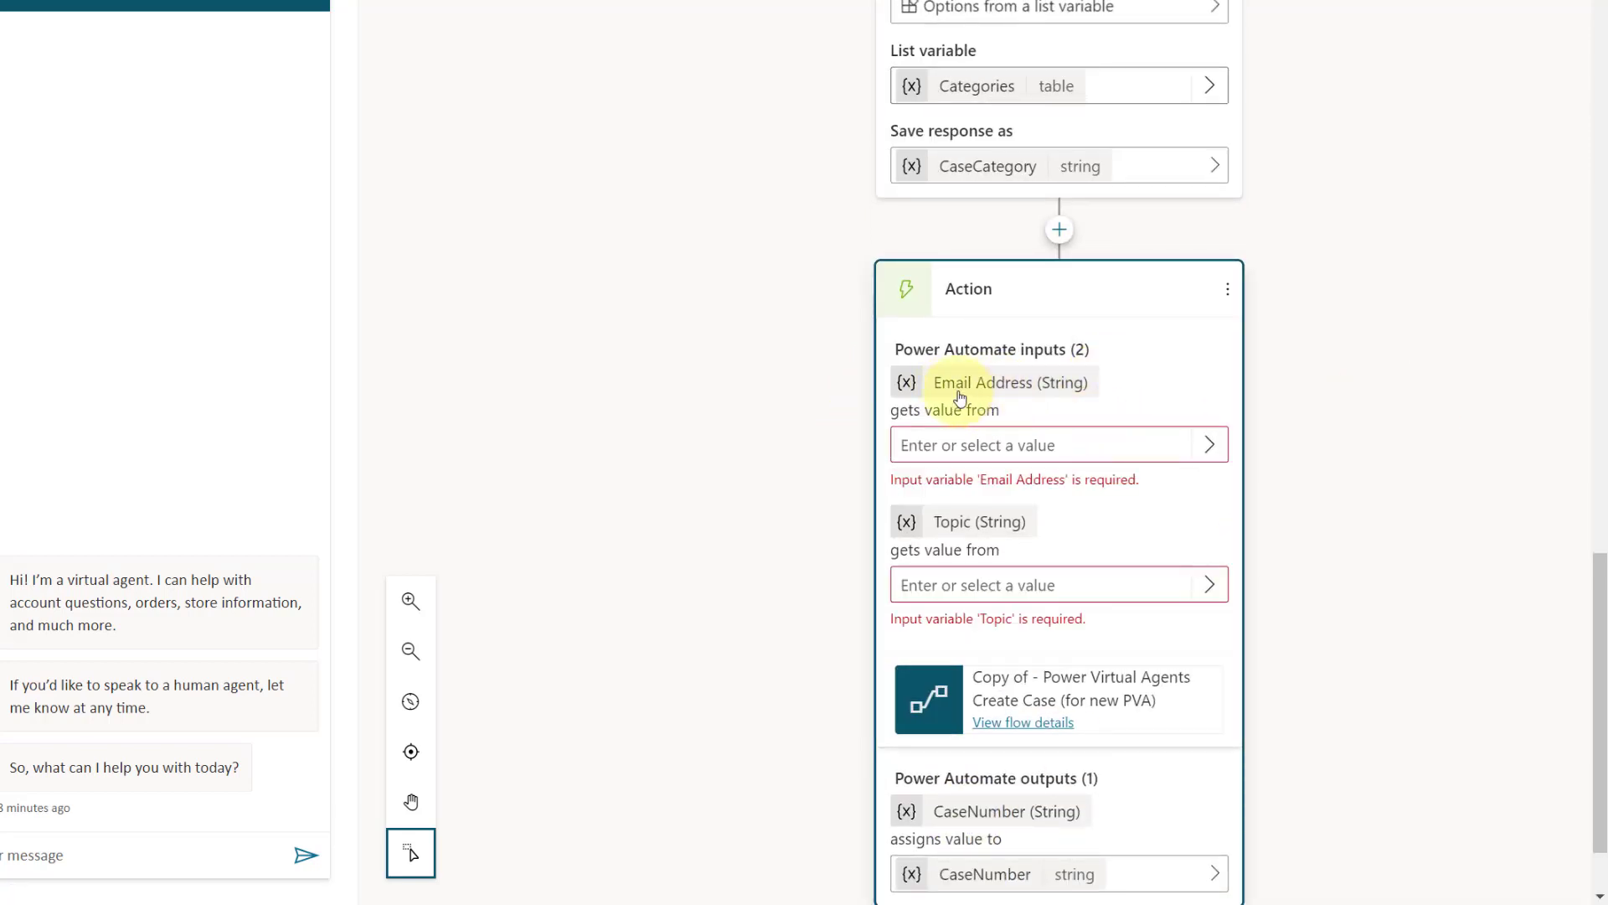
# Step: Assign the topic variable emailaddress to the create case flow's Email Address input
pyautogui.click(1207, 445)
pyautogui.click(641, 241)
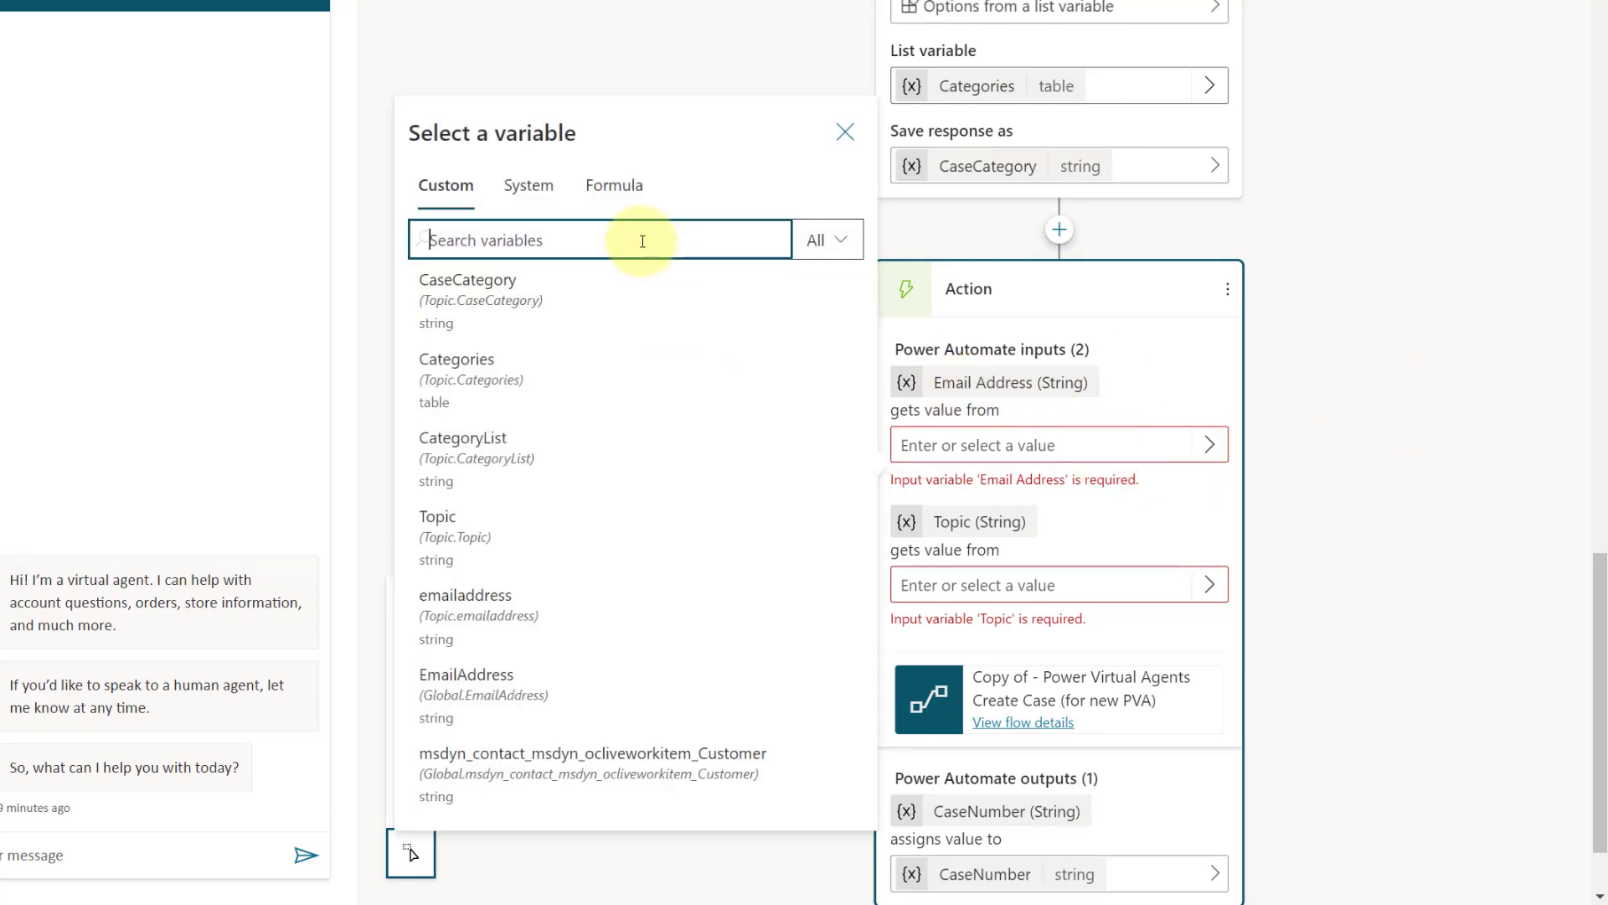
pyautogui.write('email')
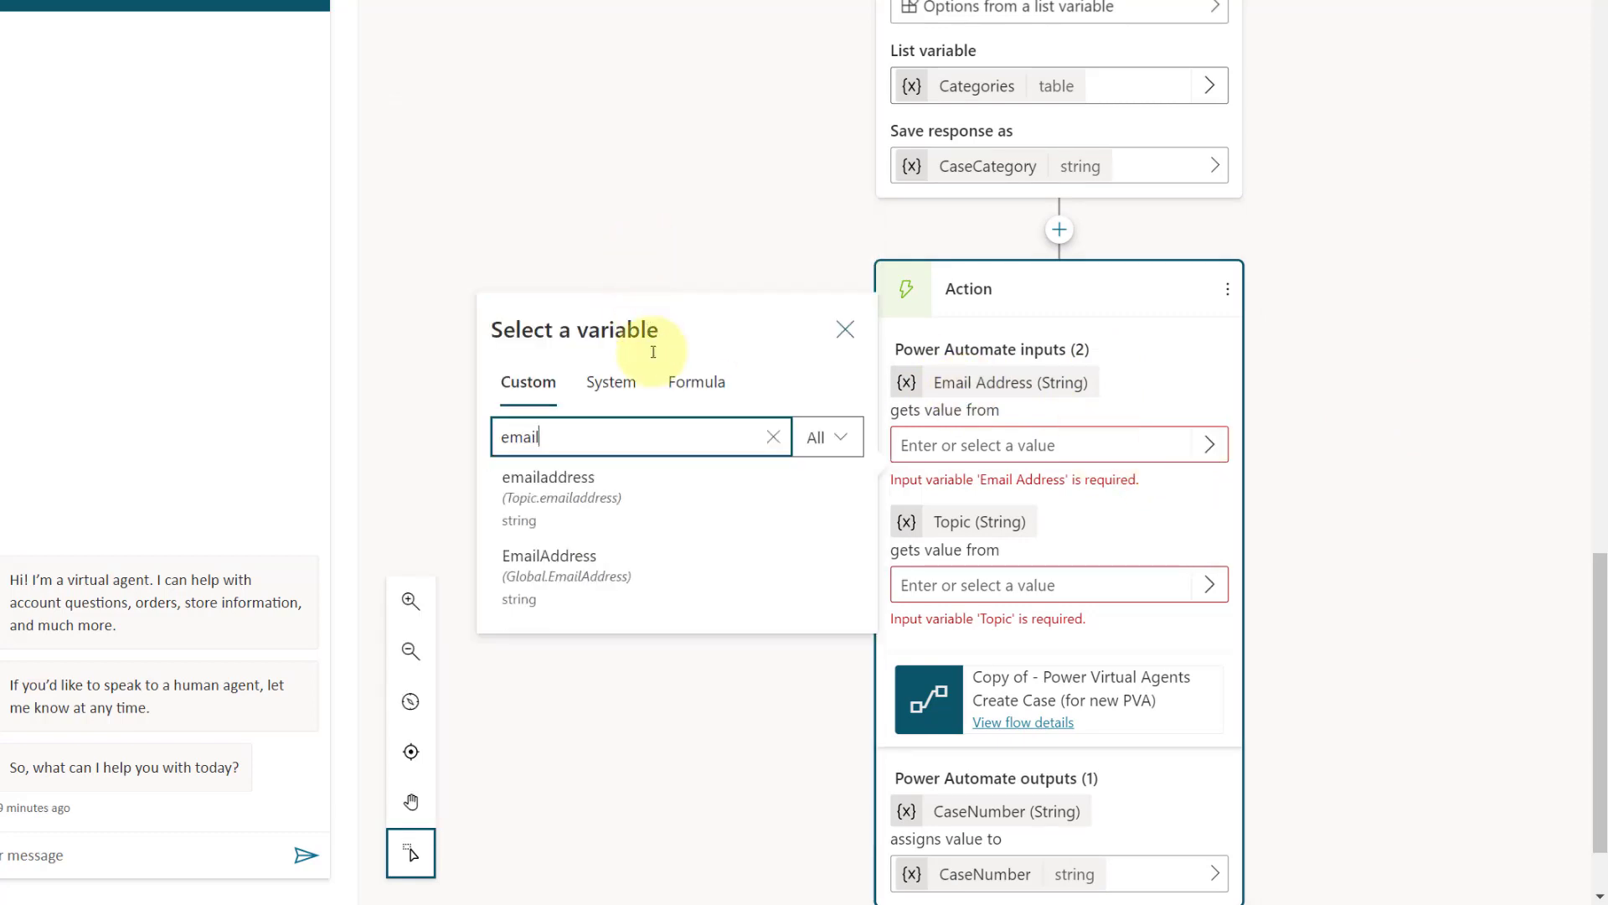
pyautogui.click(553, 489)
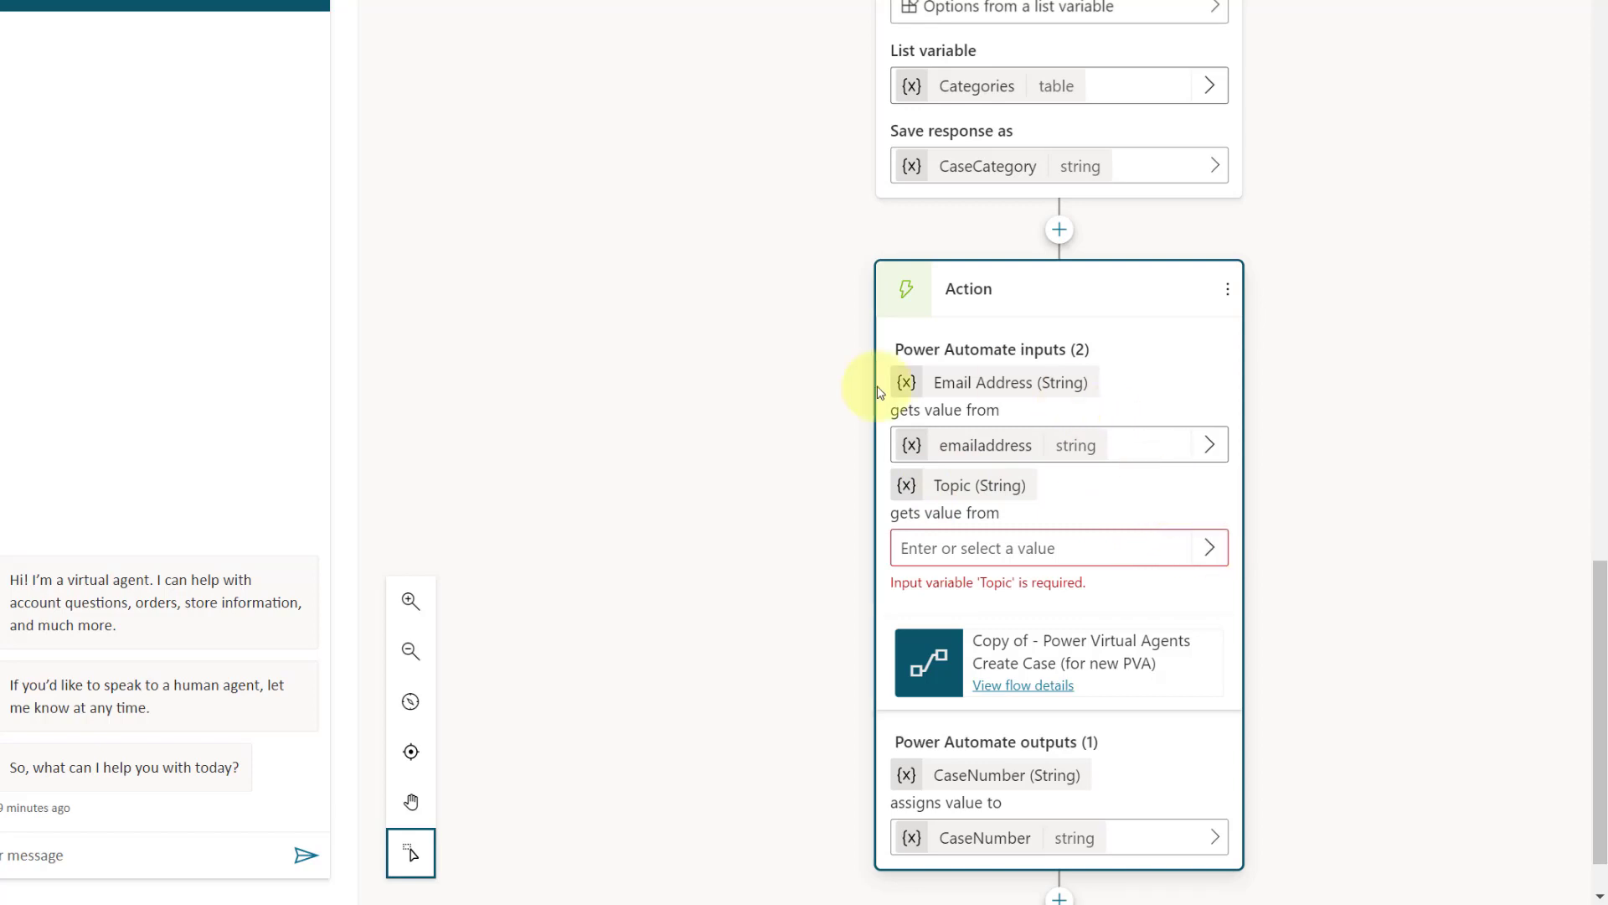
# Step: Assign the Topic variable to the create case flow's Topic input
pyautogui.click(1210, 549)
pyautogui.click(693, 297)
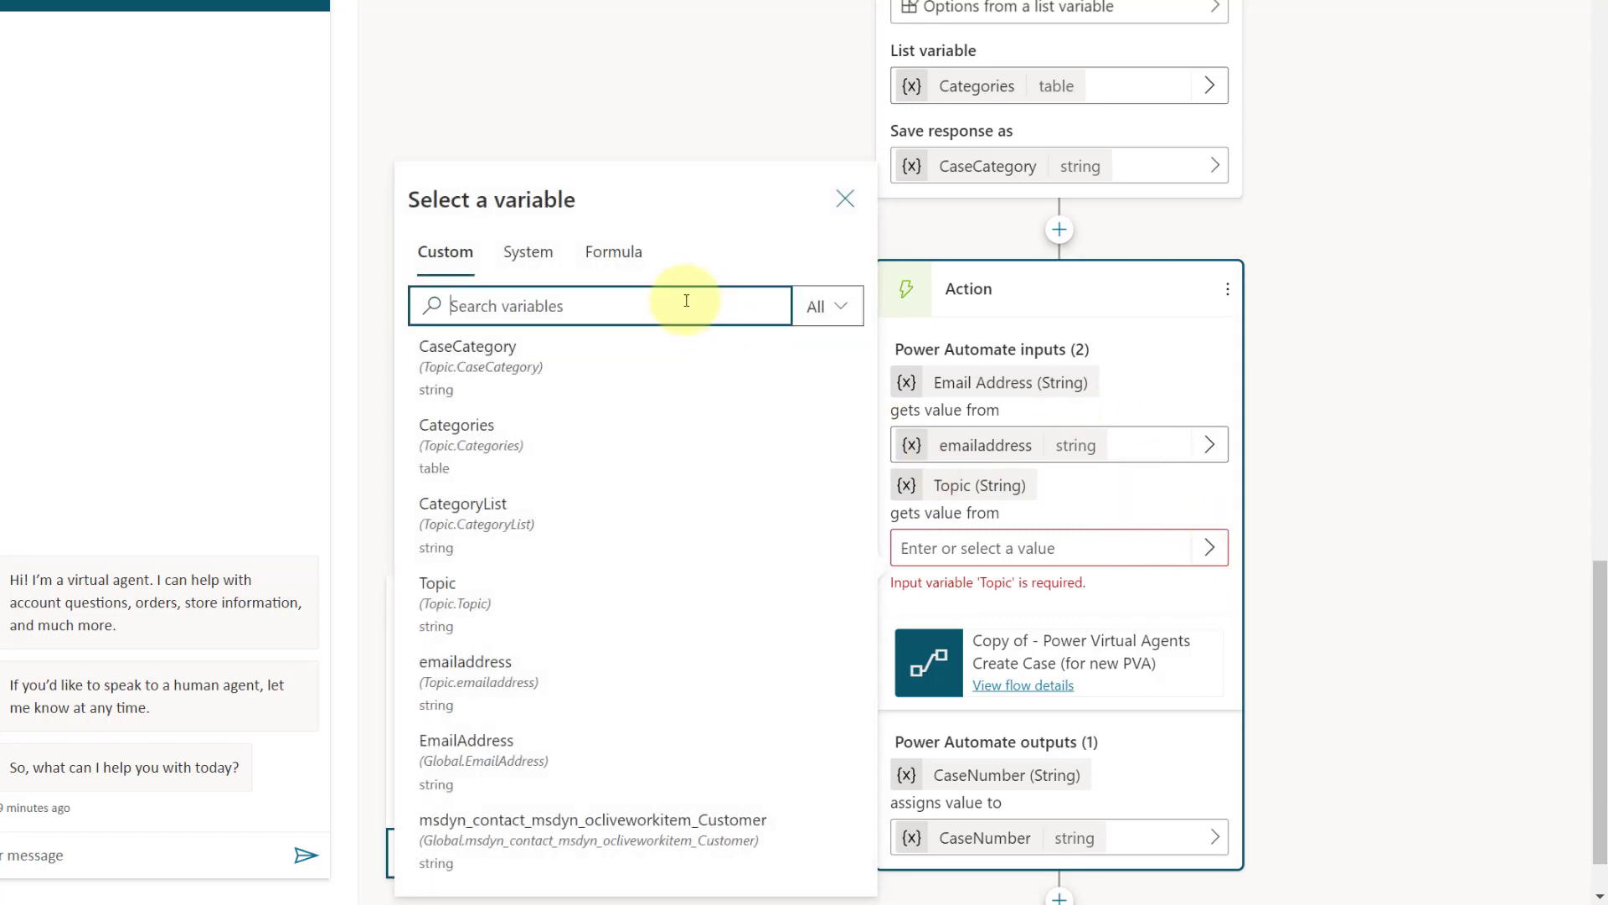
pyautogui.write('topi')
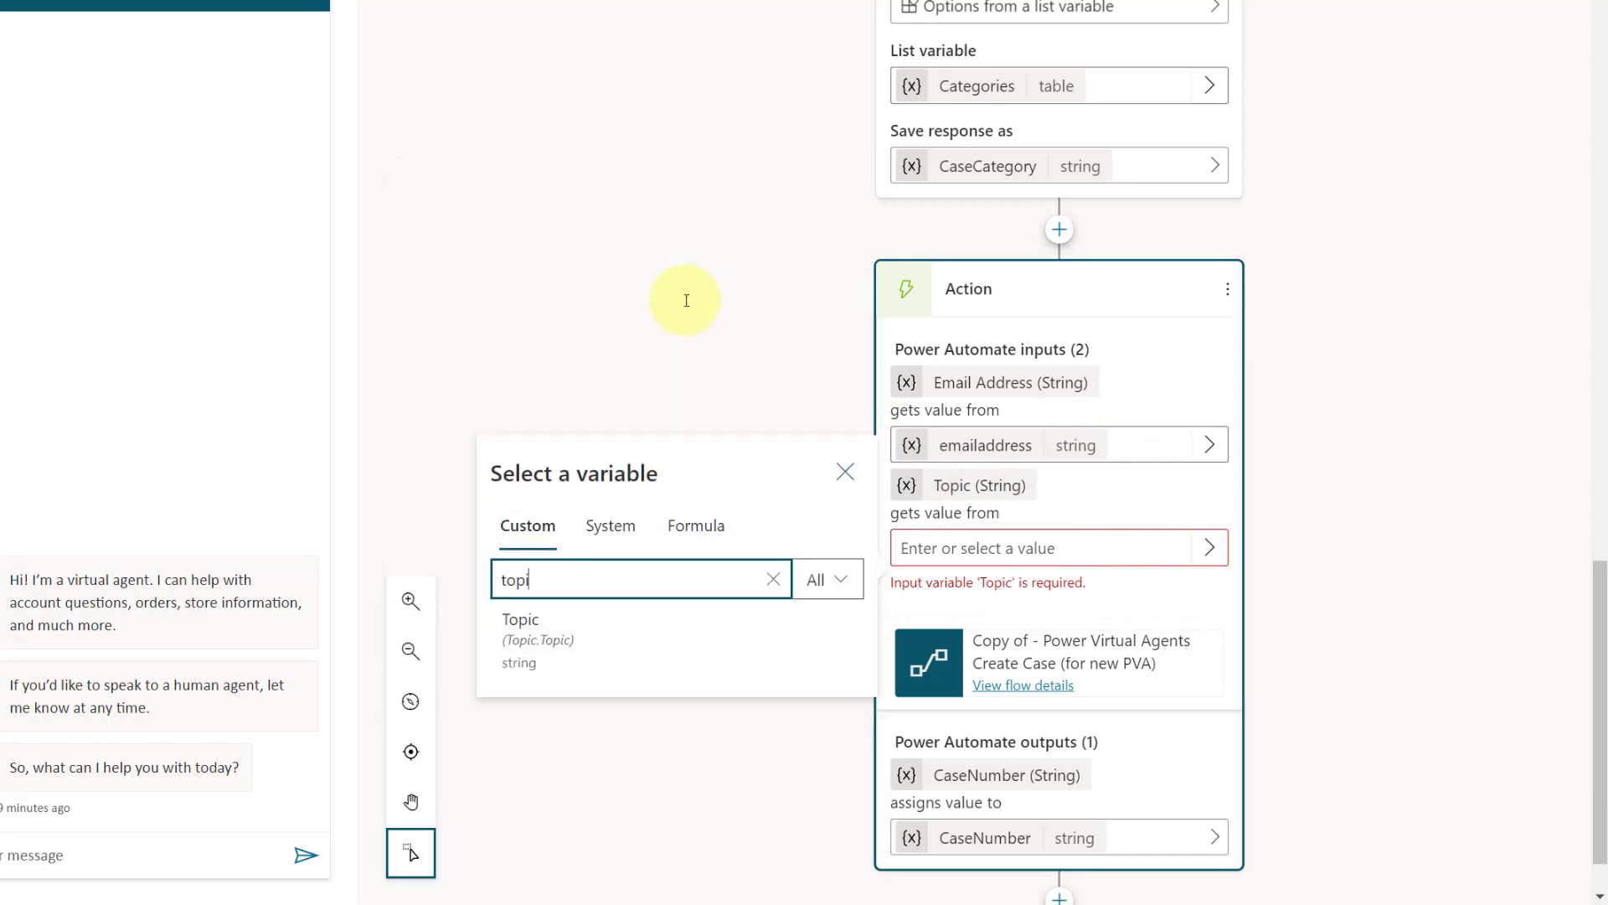
pyautogui.click(539, 640)
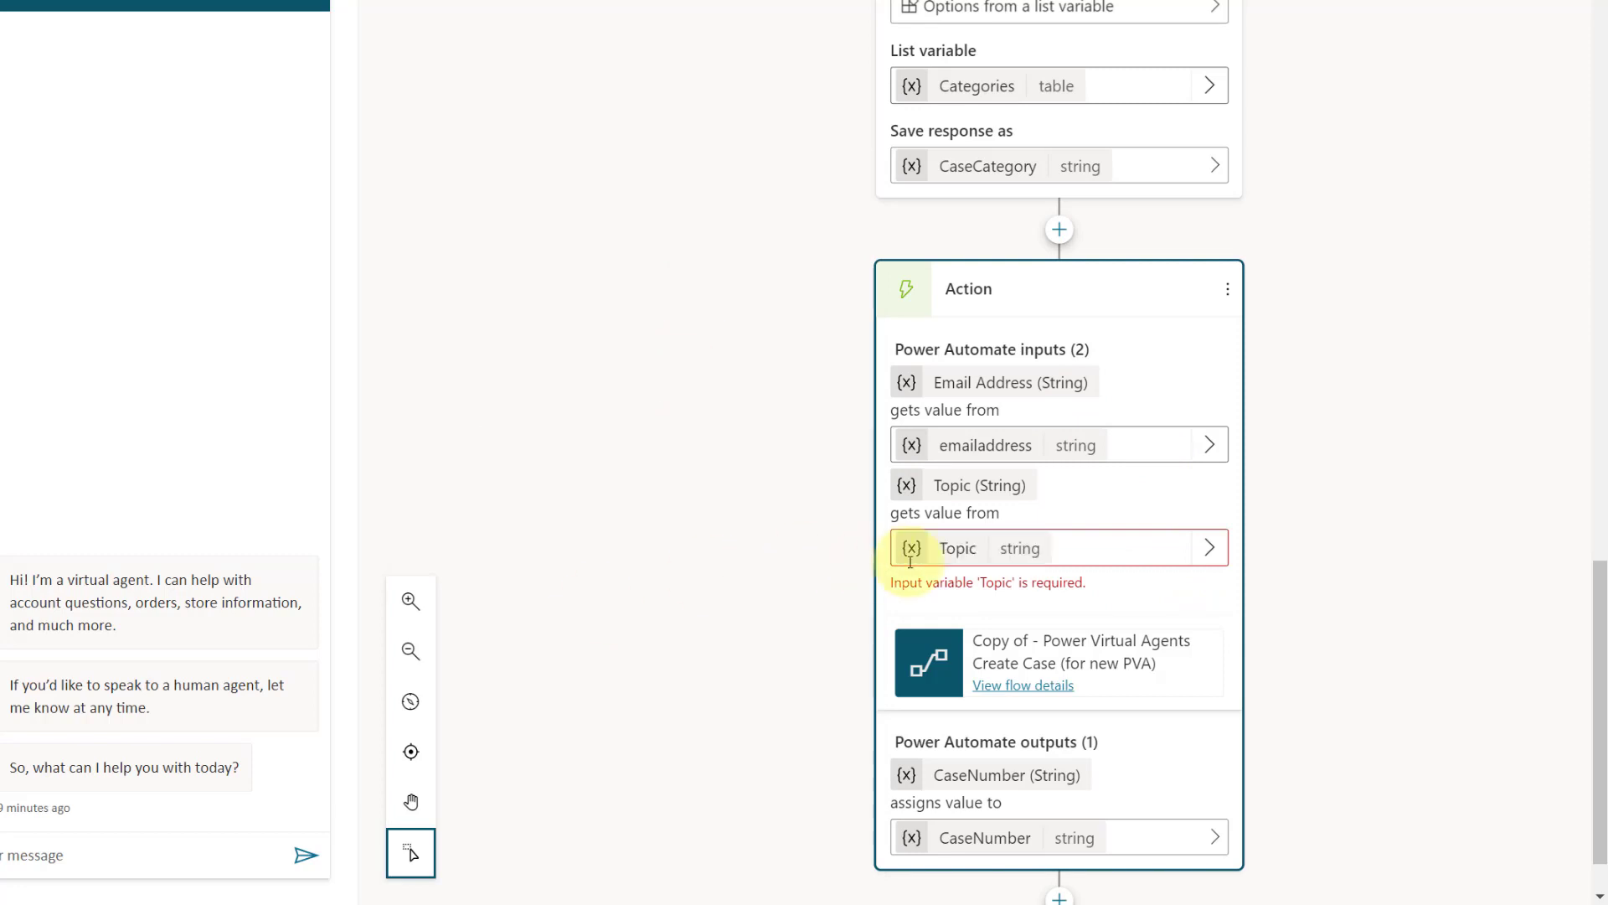
# Step: Add a message node after the create case action and insert a basic card into it
pyautogui.scroll(-1, 1290, 526)
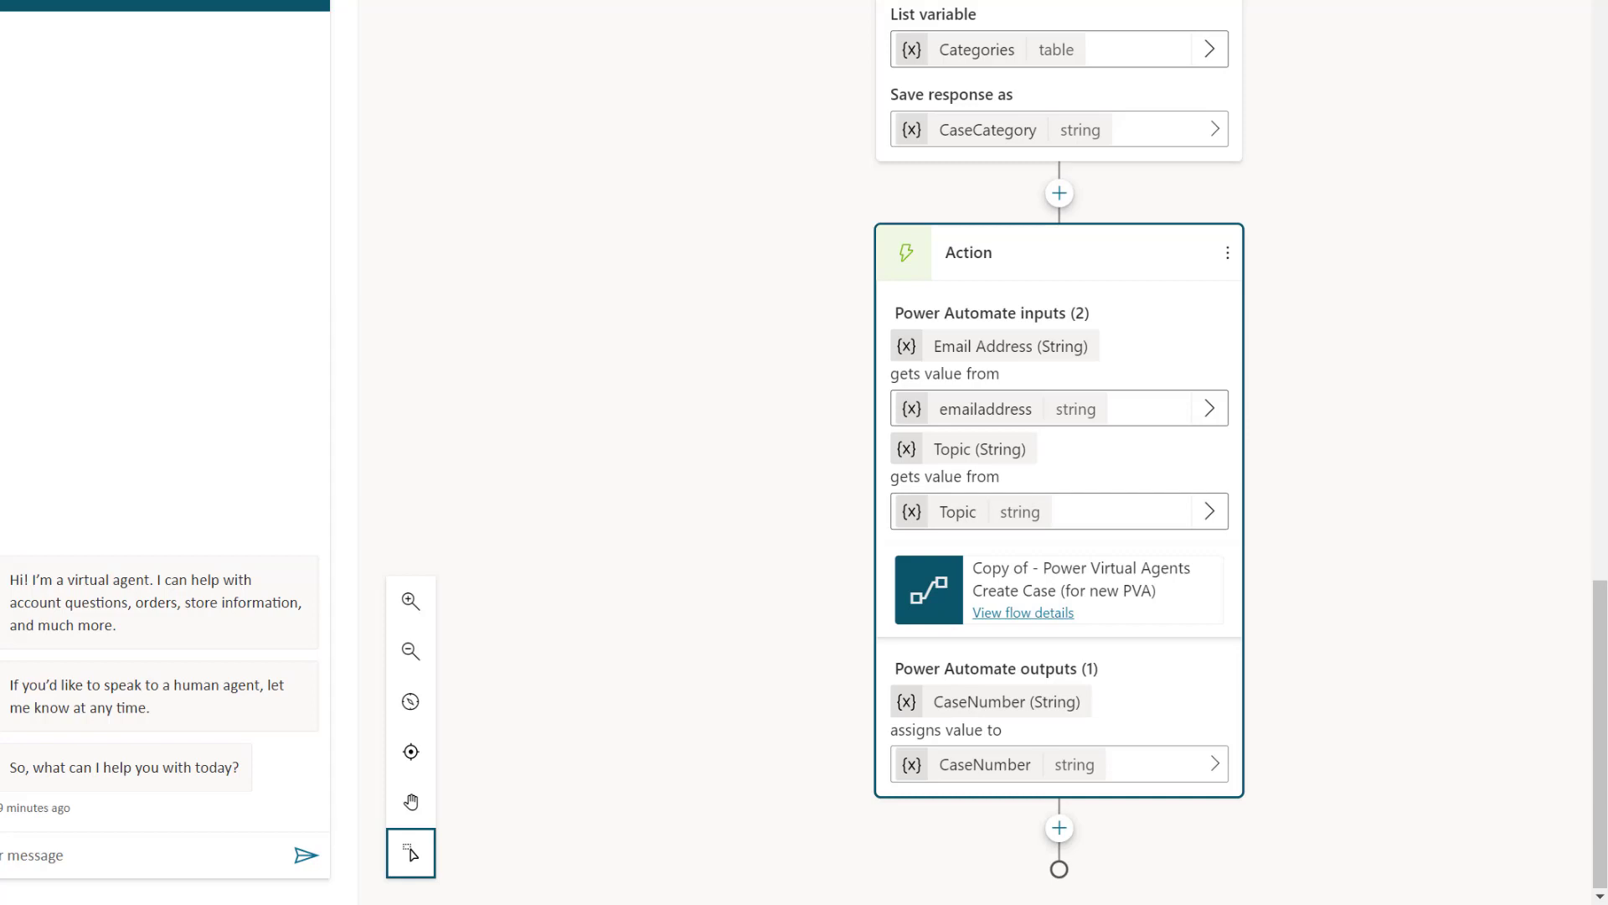
pyautogui.click(1059, 828)
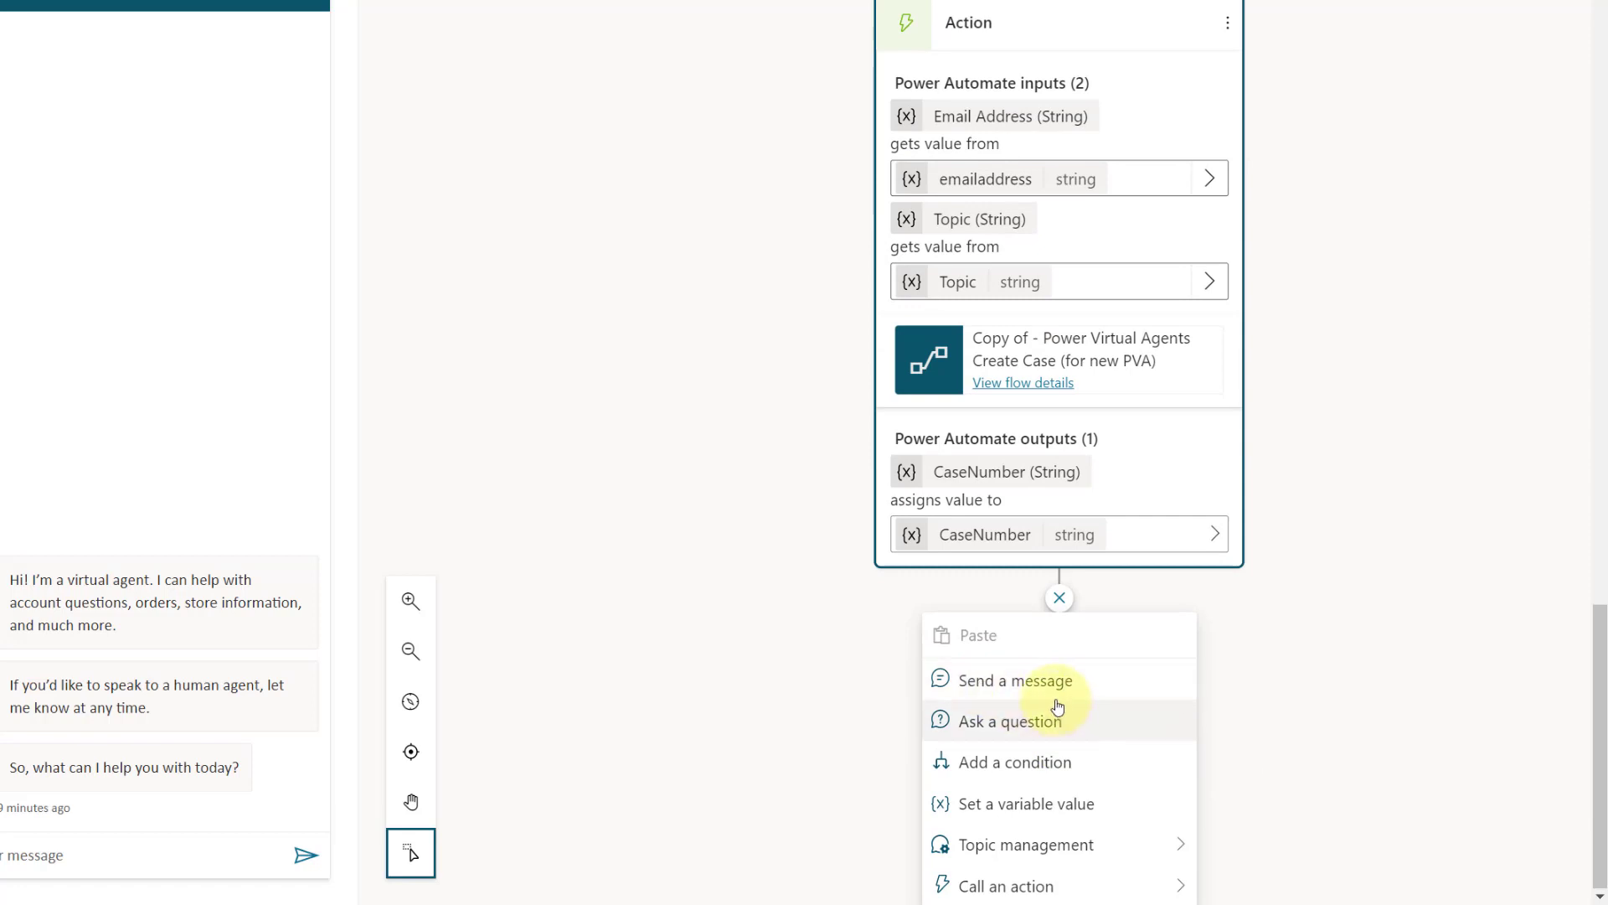
pyautogui.click(1040, 688)
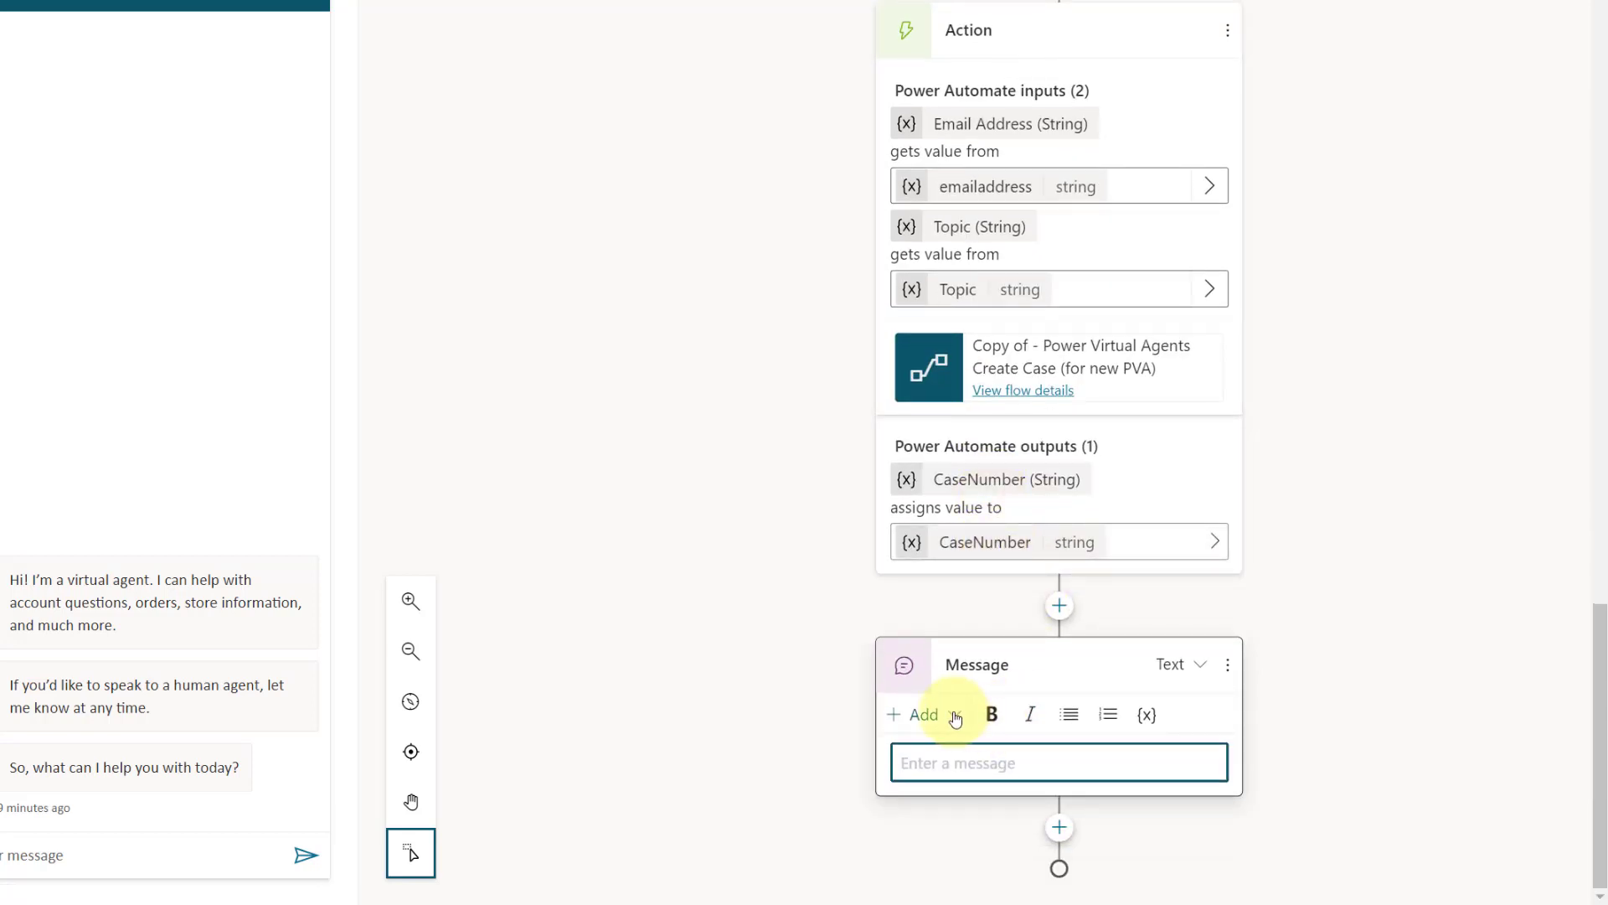
pyautogui.click(956, 718)
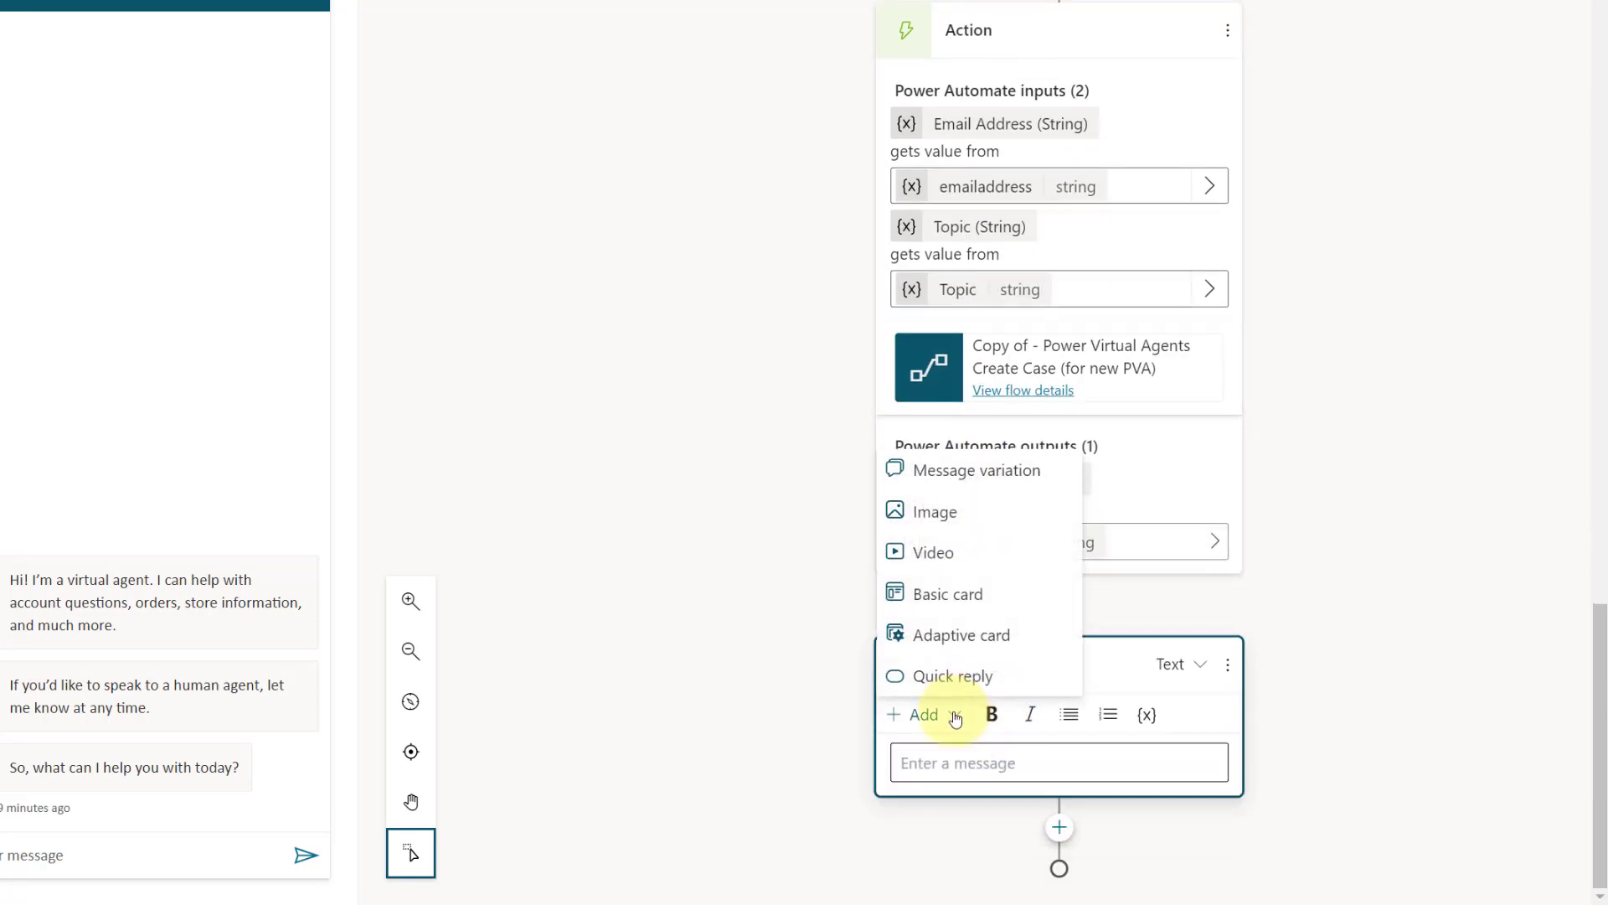
pyautogui.click(944, 596)
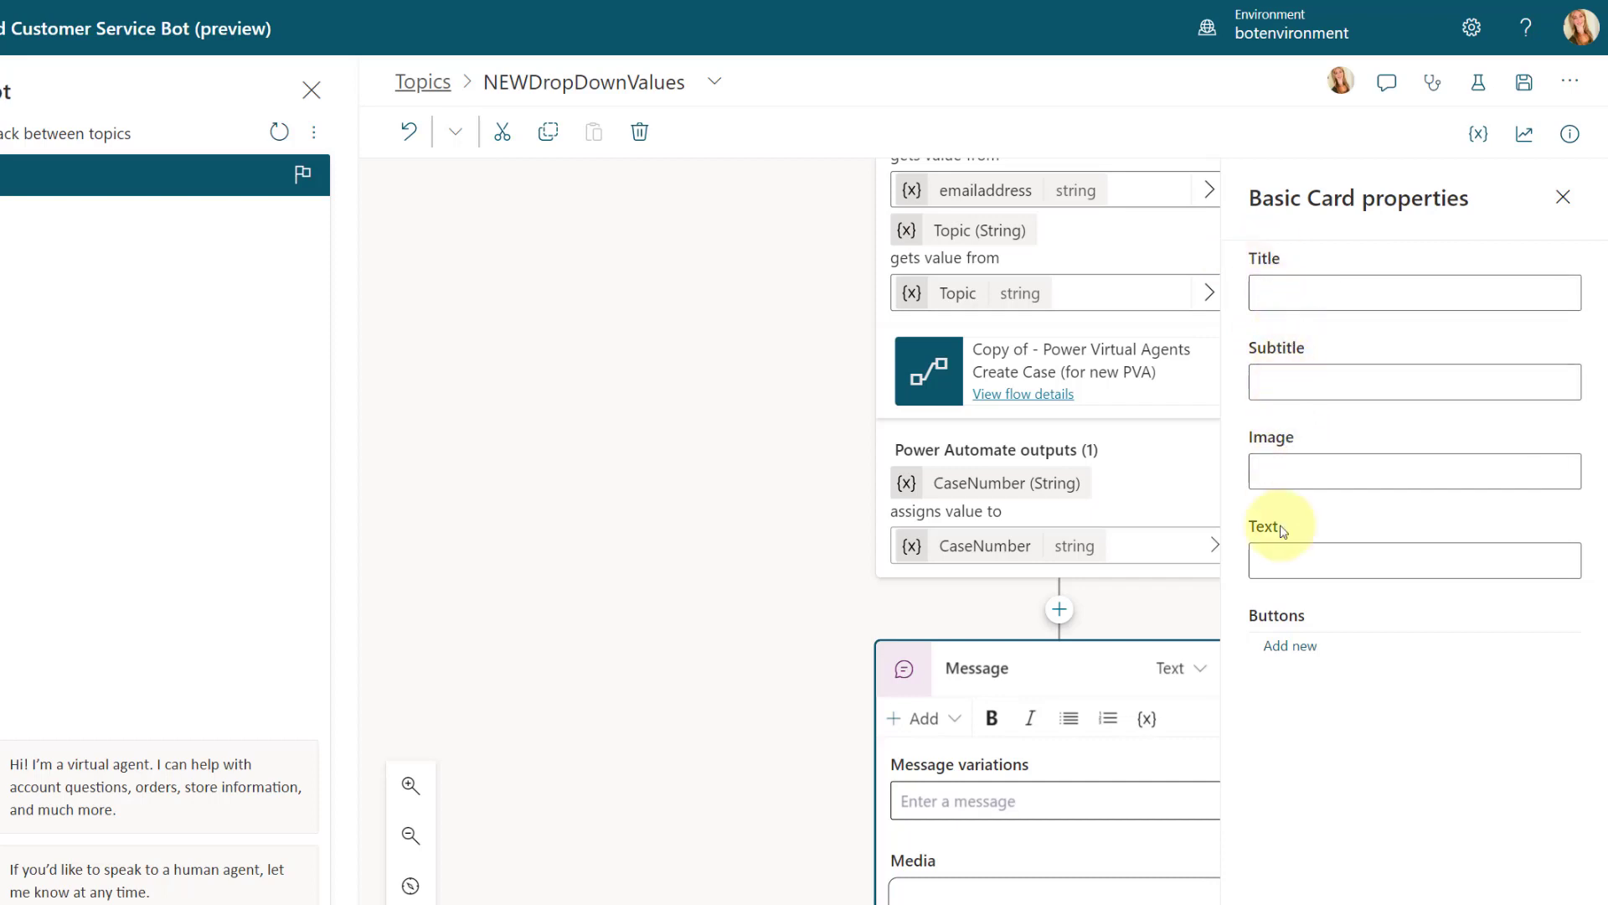
pyautogui.click(1330, 292)
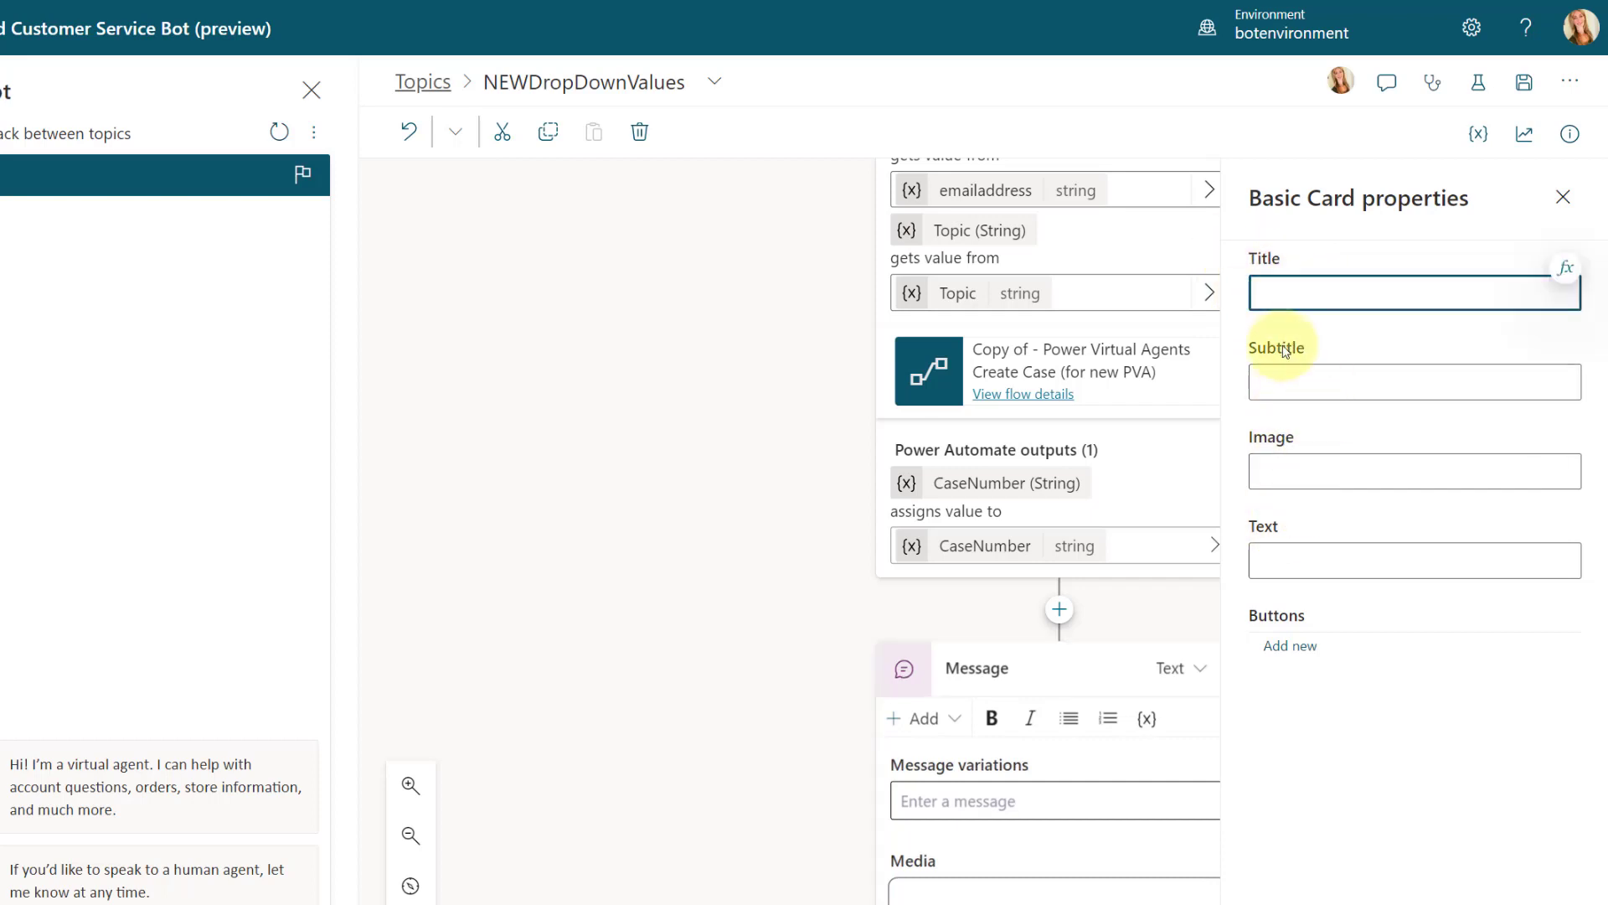
pyautogui.click(1307, 371)
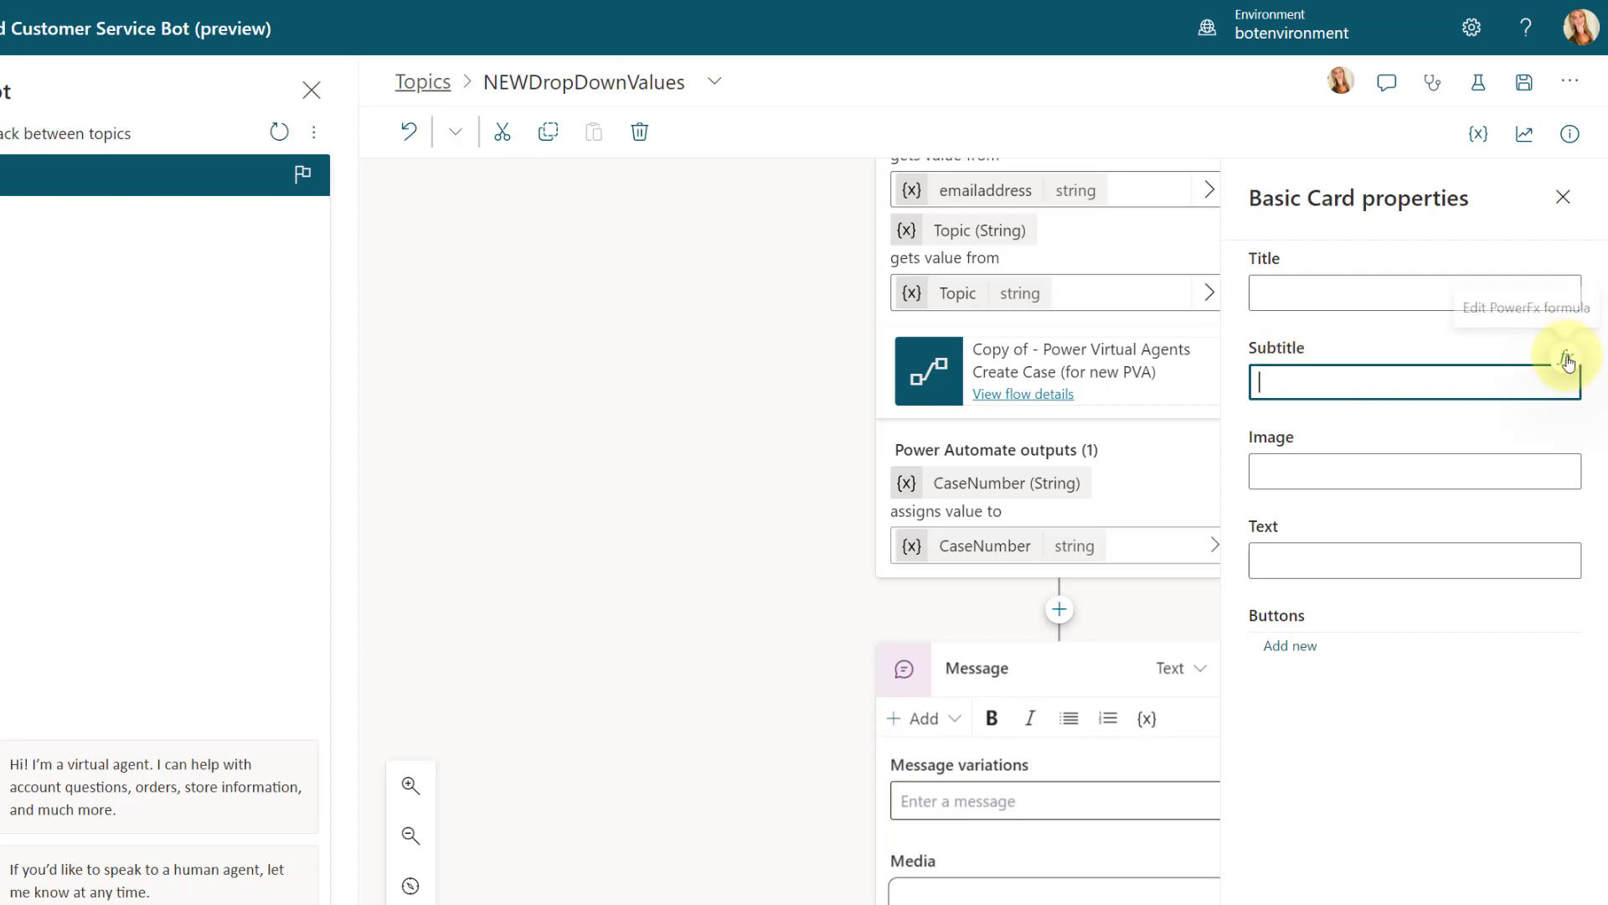
pyautogui.click(1533, 468)
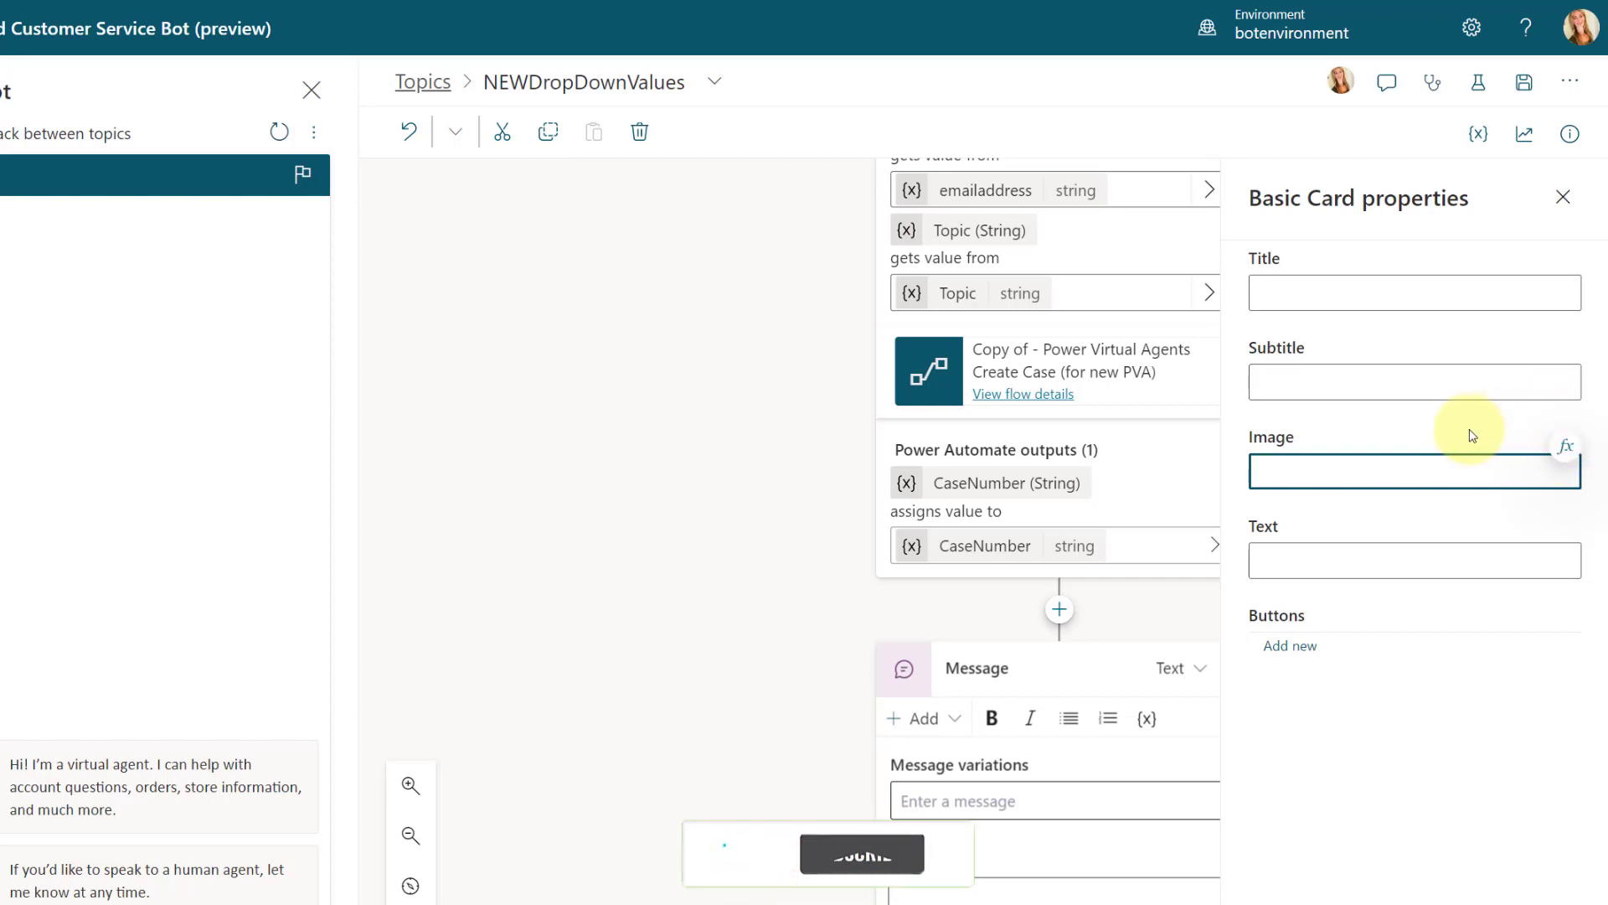
pyautogui.hotkey('ctrl', 'v')
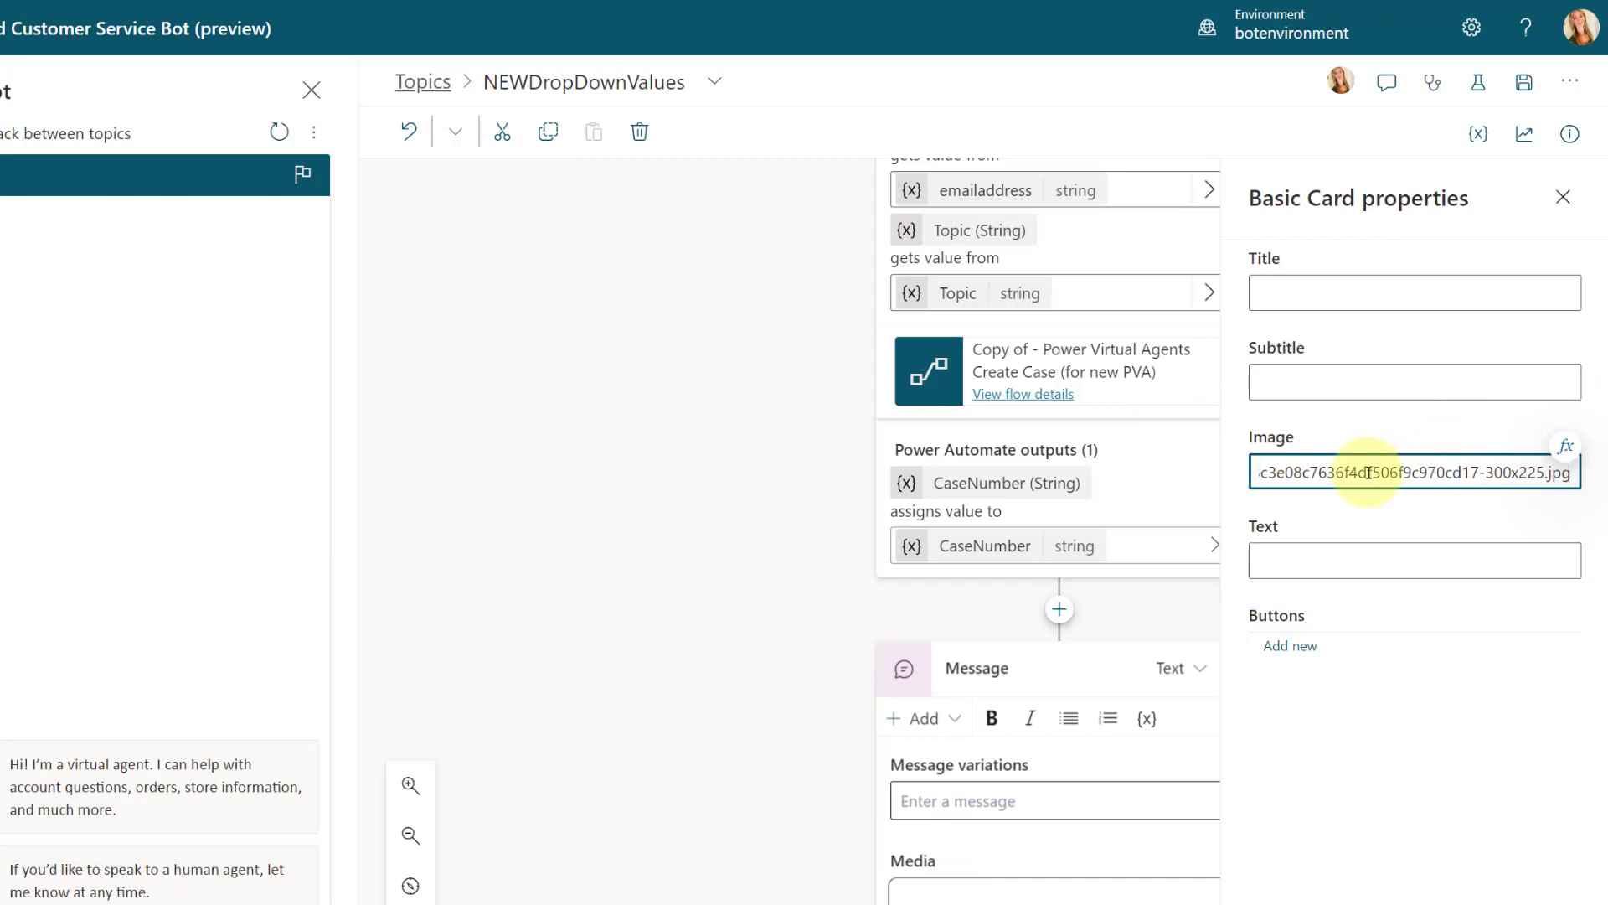
pyautogui.hotkey('ctrl', 'a')
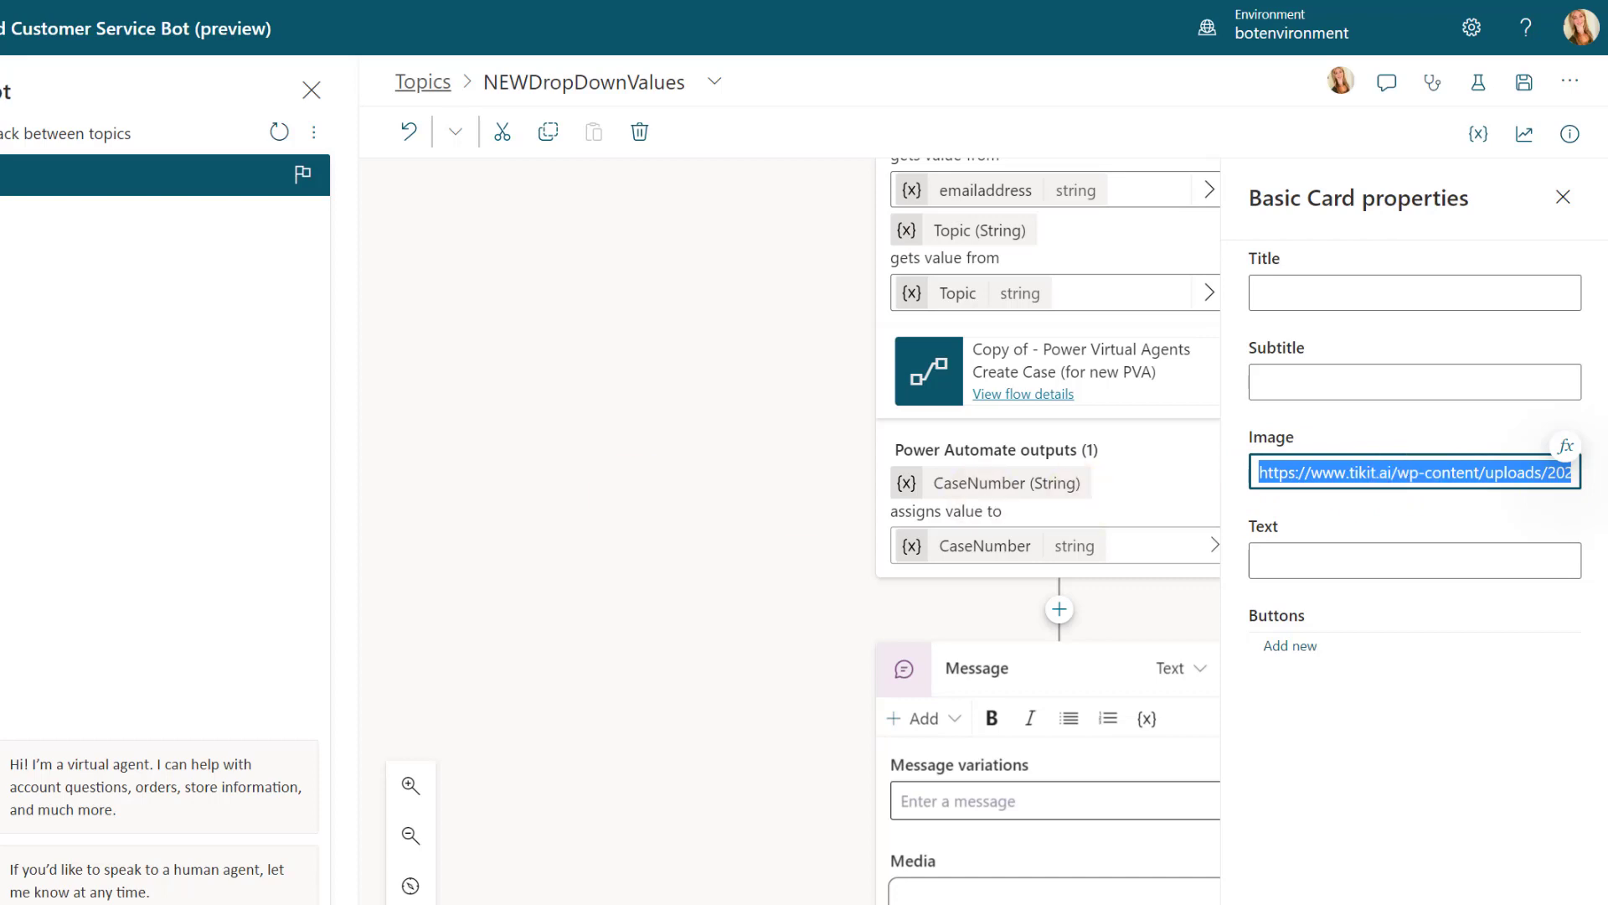
pyautogui.click(1059, 670)
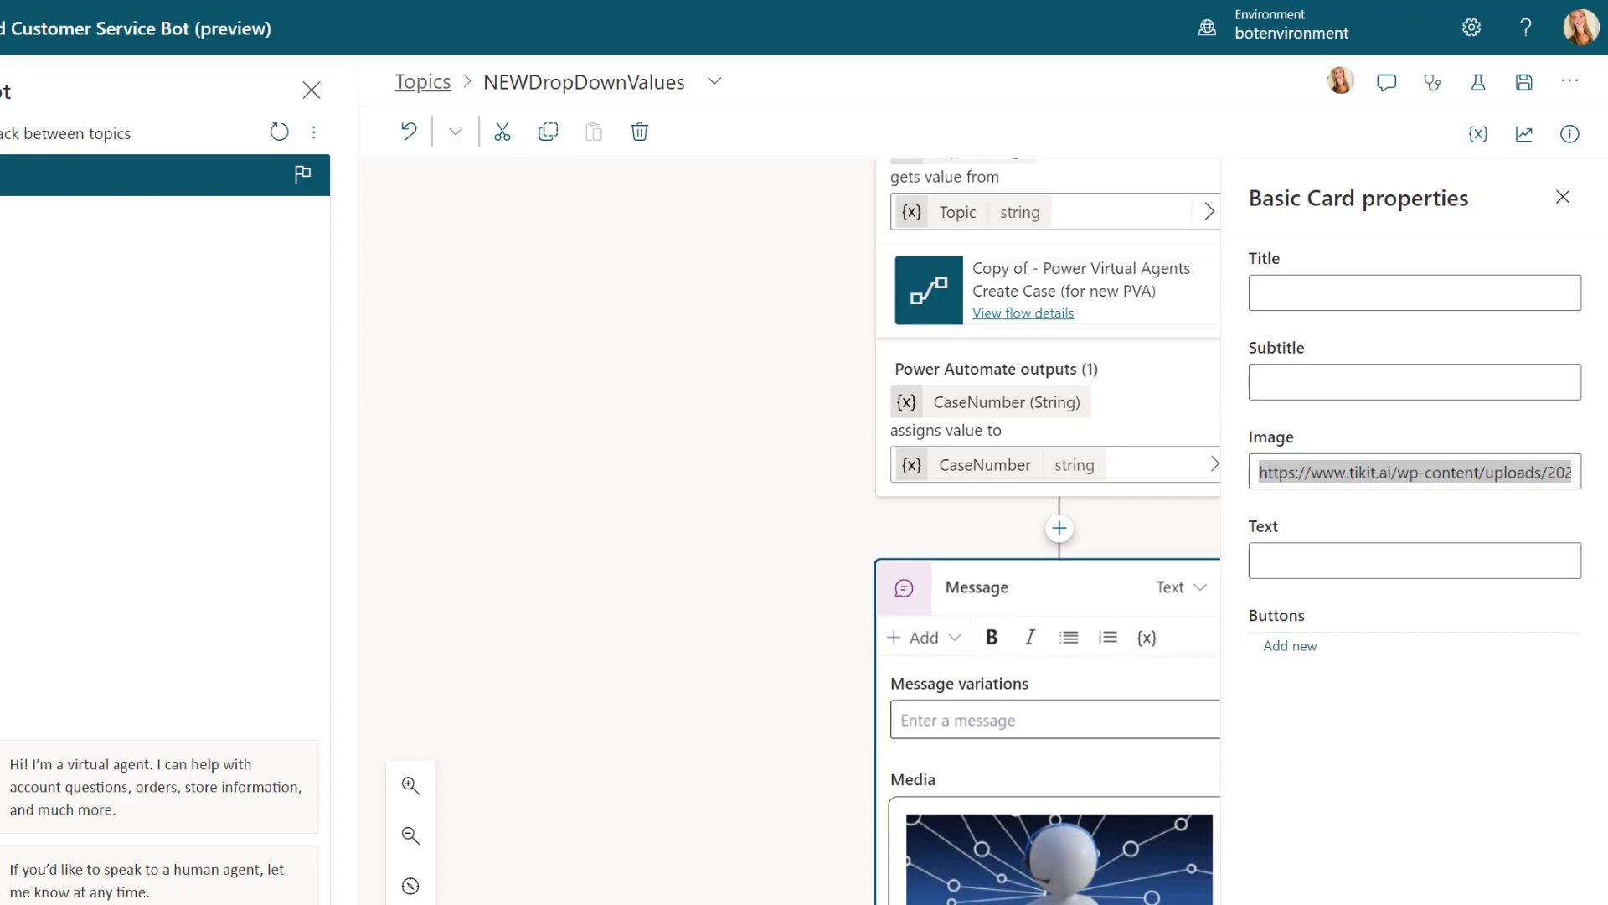
# Step: Start a Power Fx formula for the basic card's title with the text "Case# "
pyautogui.click(1283, 295)
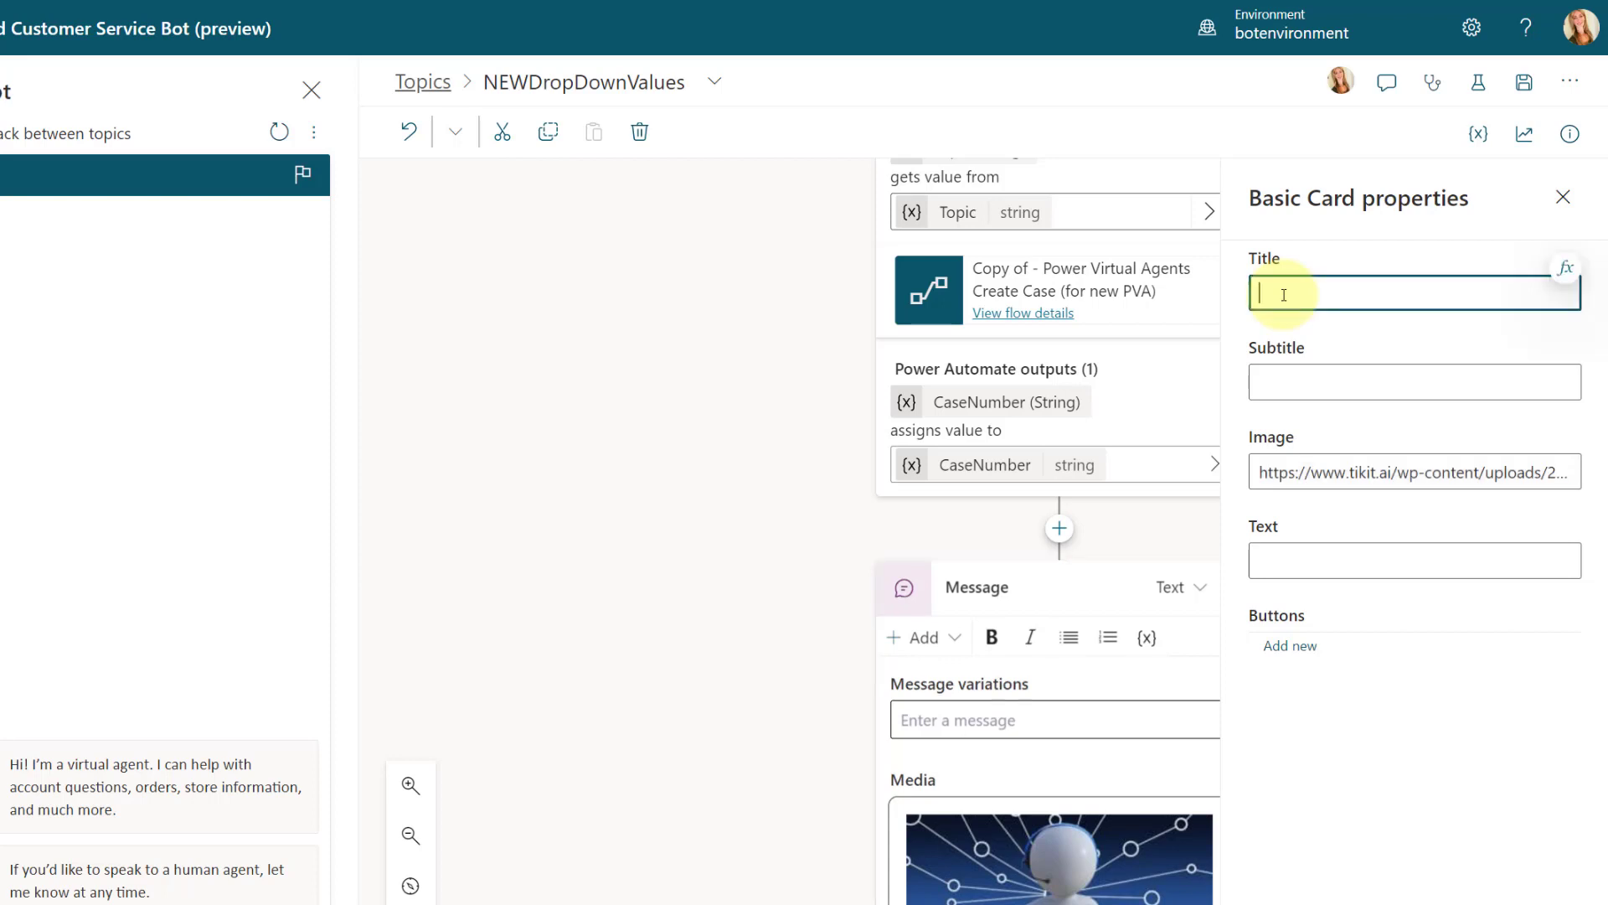
pyautogui.click(1566, 270)
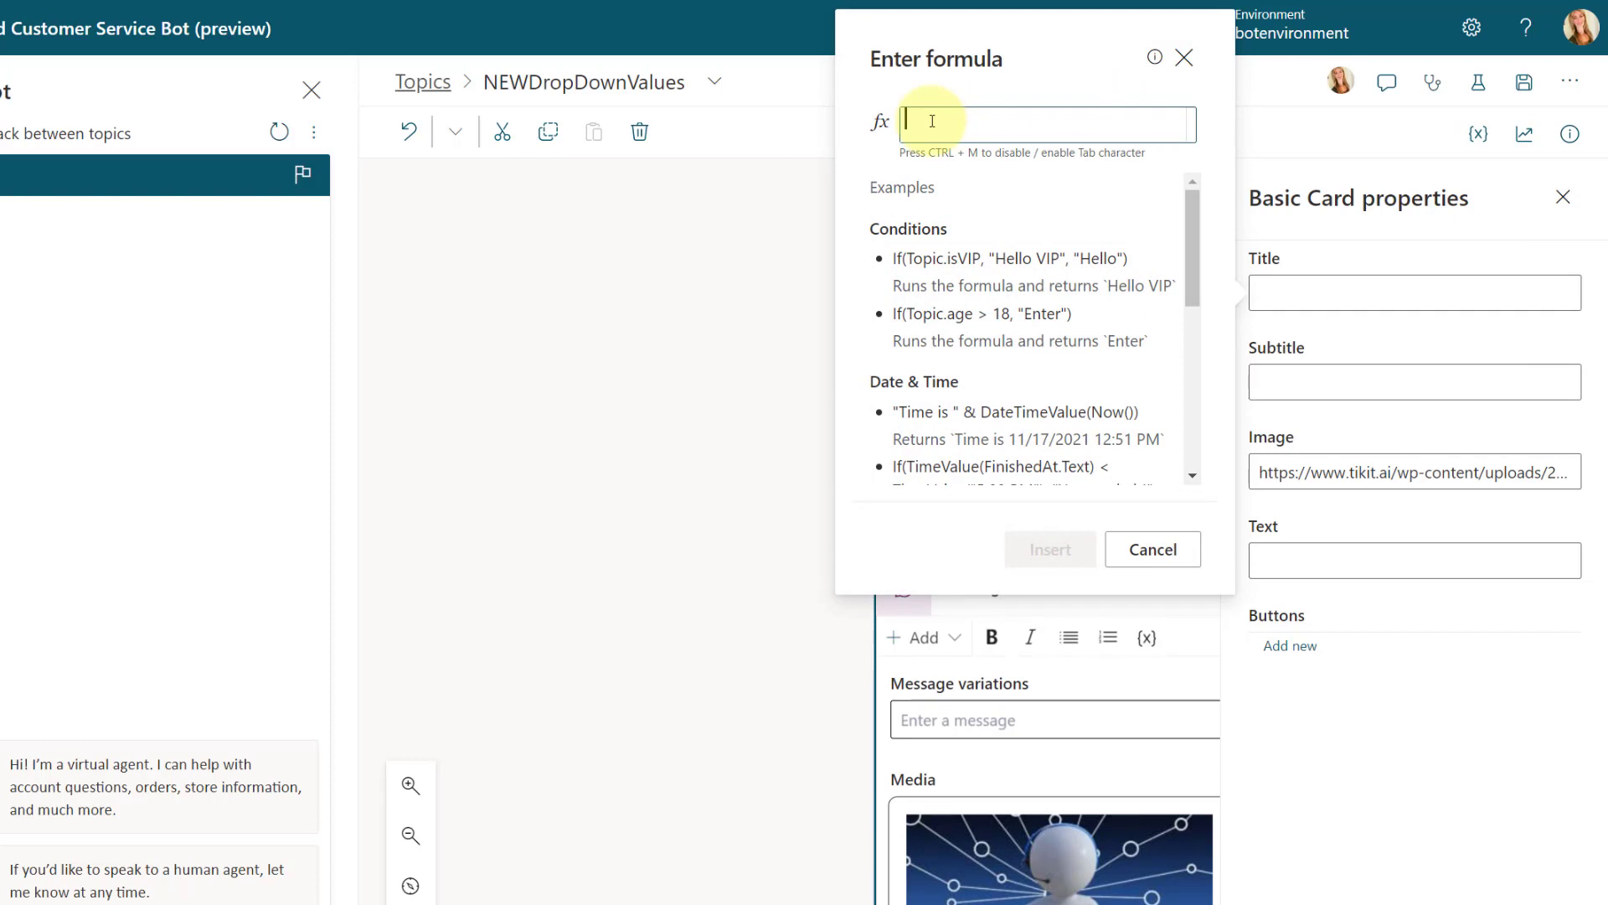
pyautogui.write('"Case')
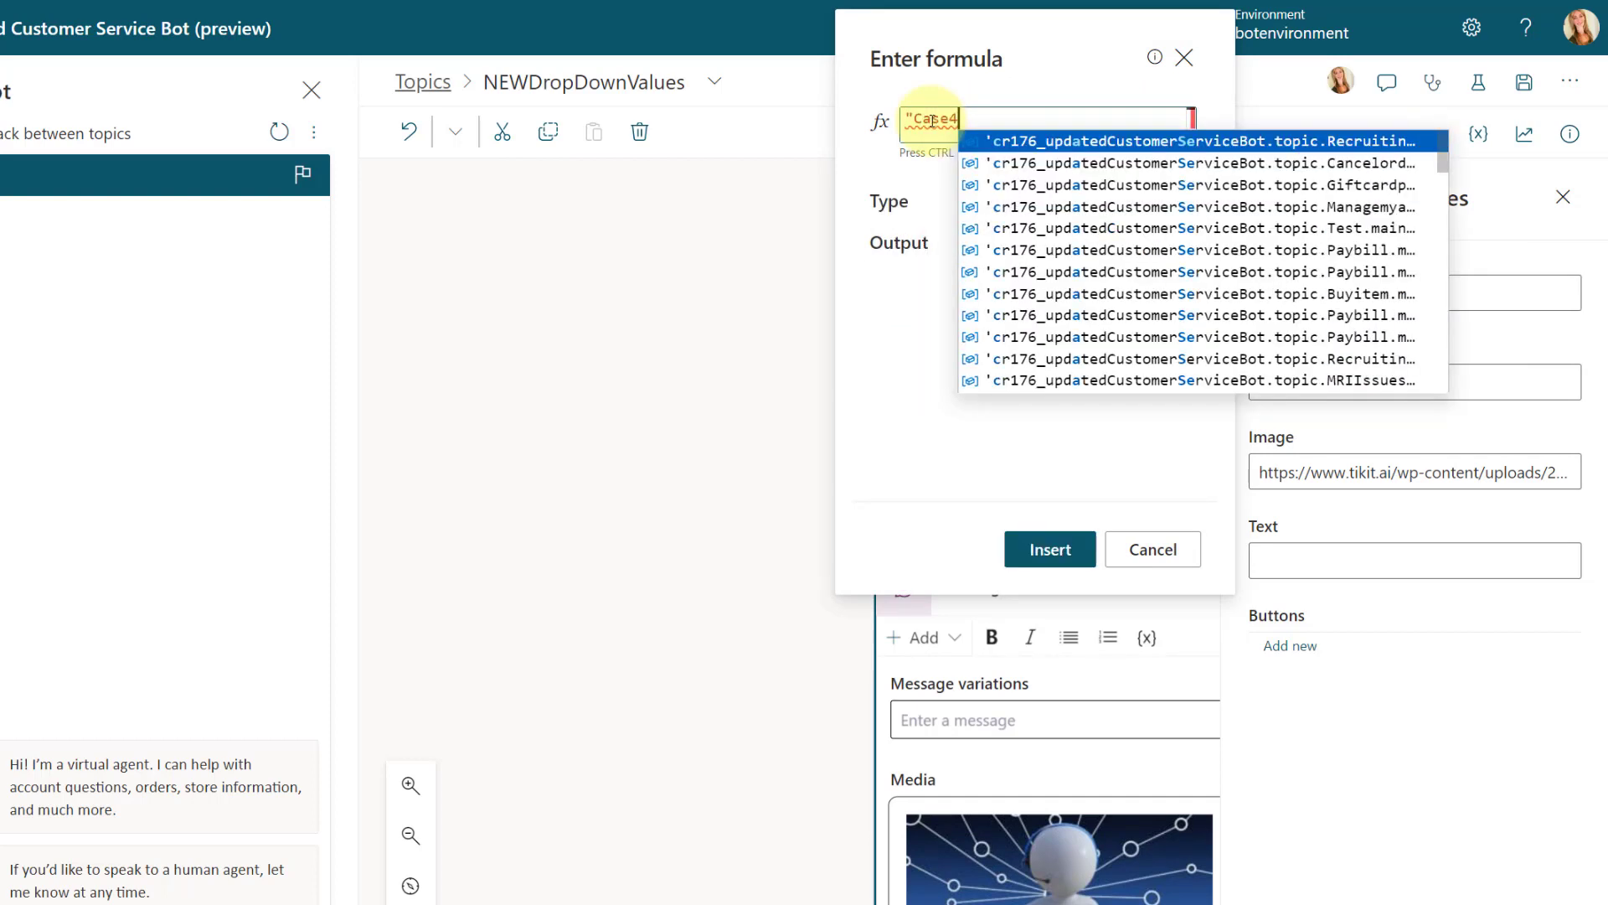
pyautogui.write('# ')
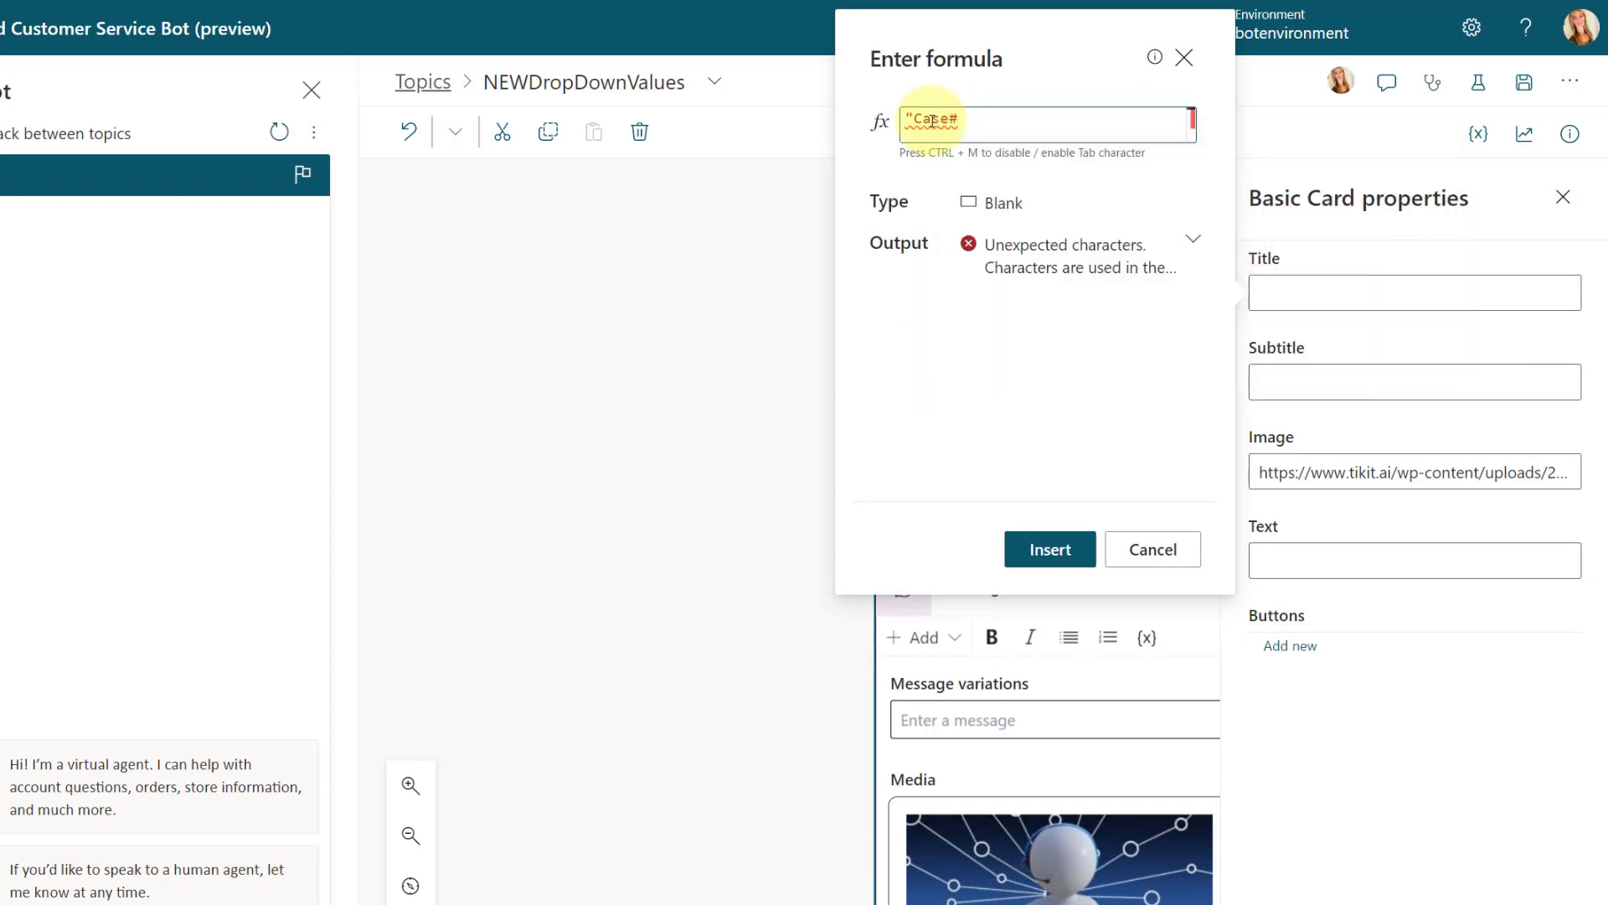
pyautogui.write('"')
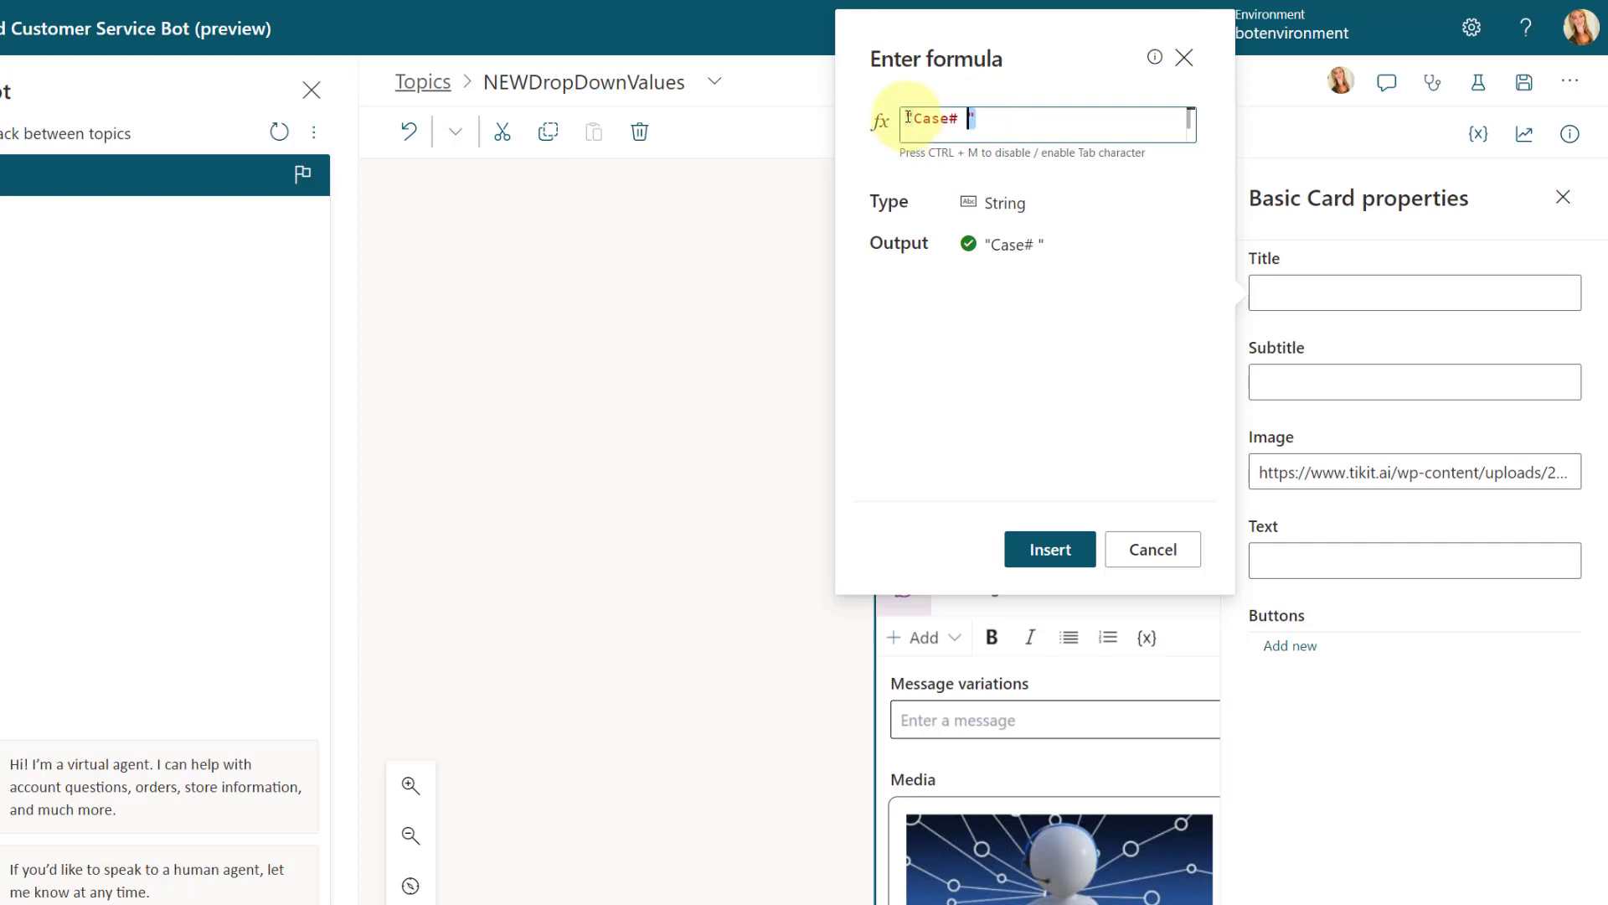
# Step: Append & (Topic.CaseNumber) to the card title formula
pyautogui.click(997, 119)
pyautogui.write('&')
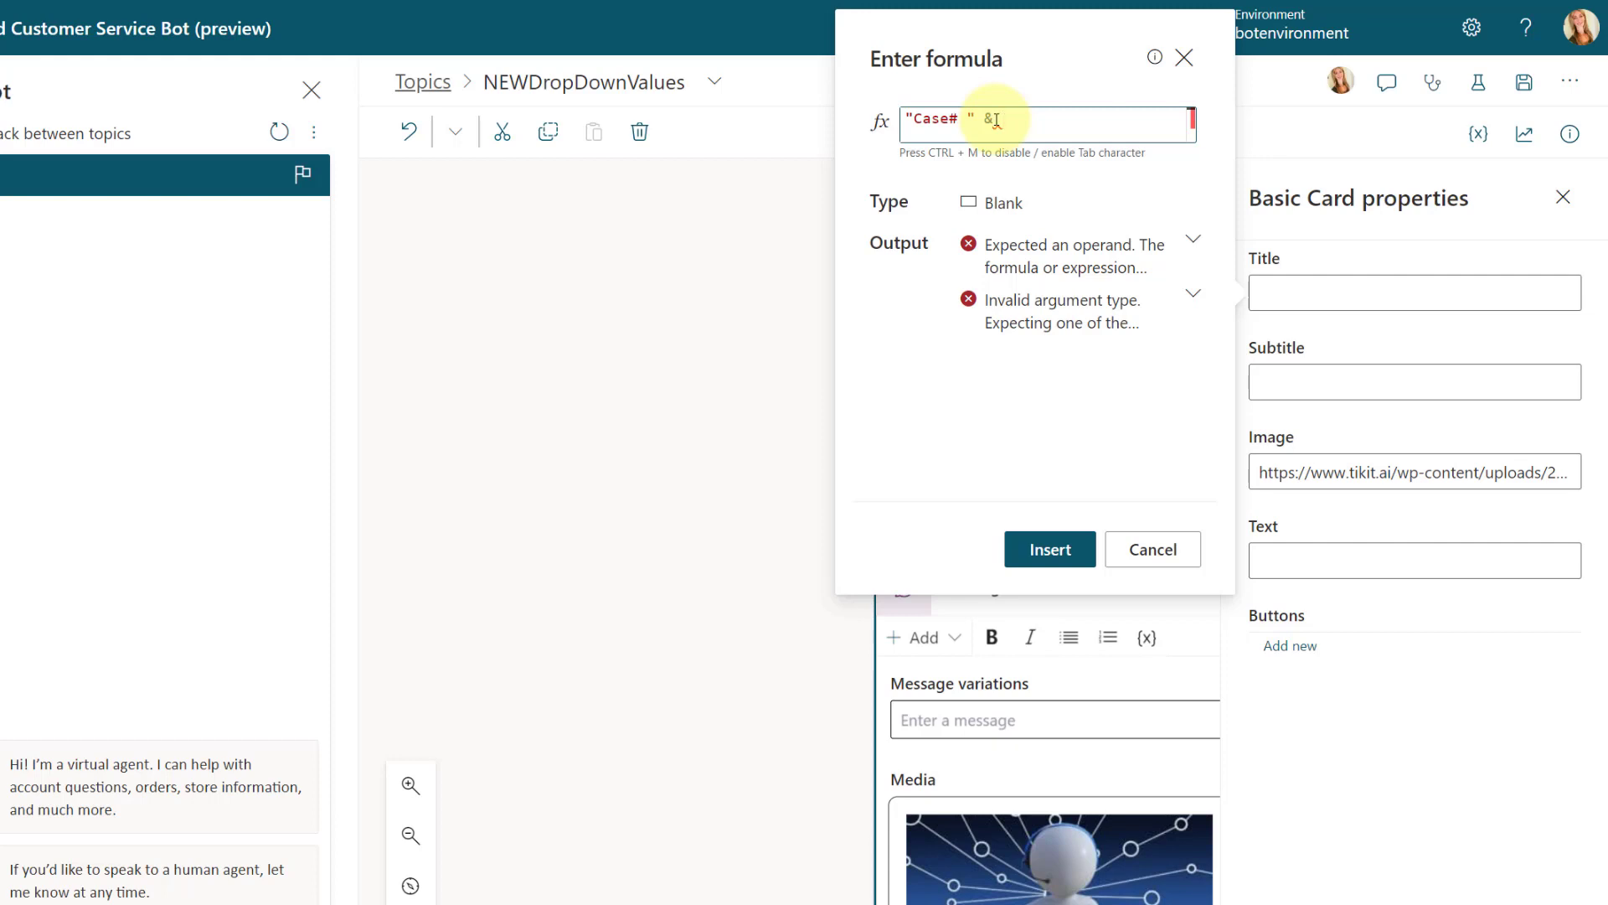
pyautogui.write('(Top')
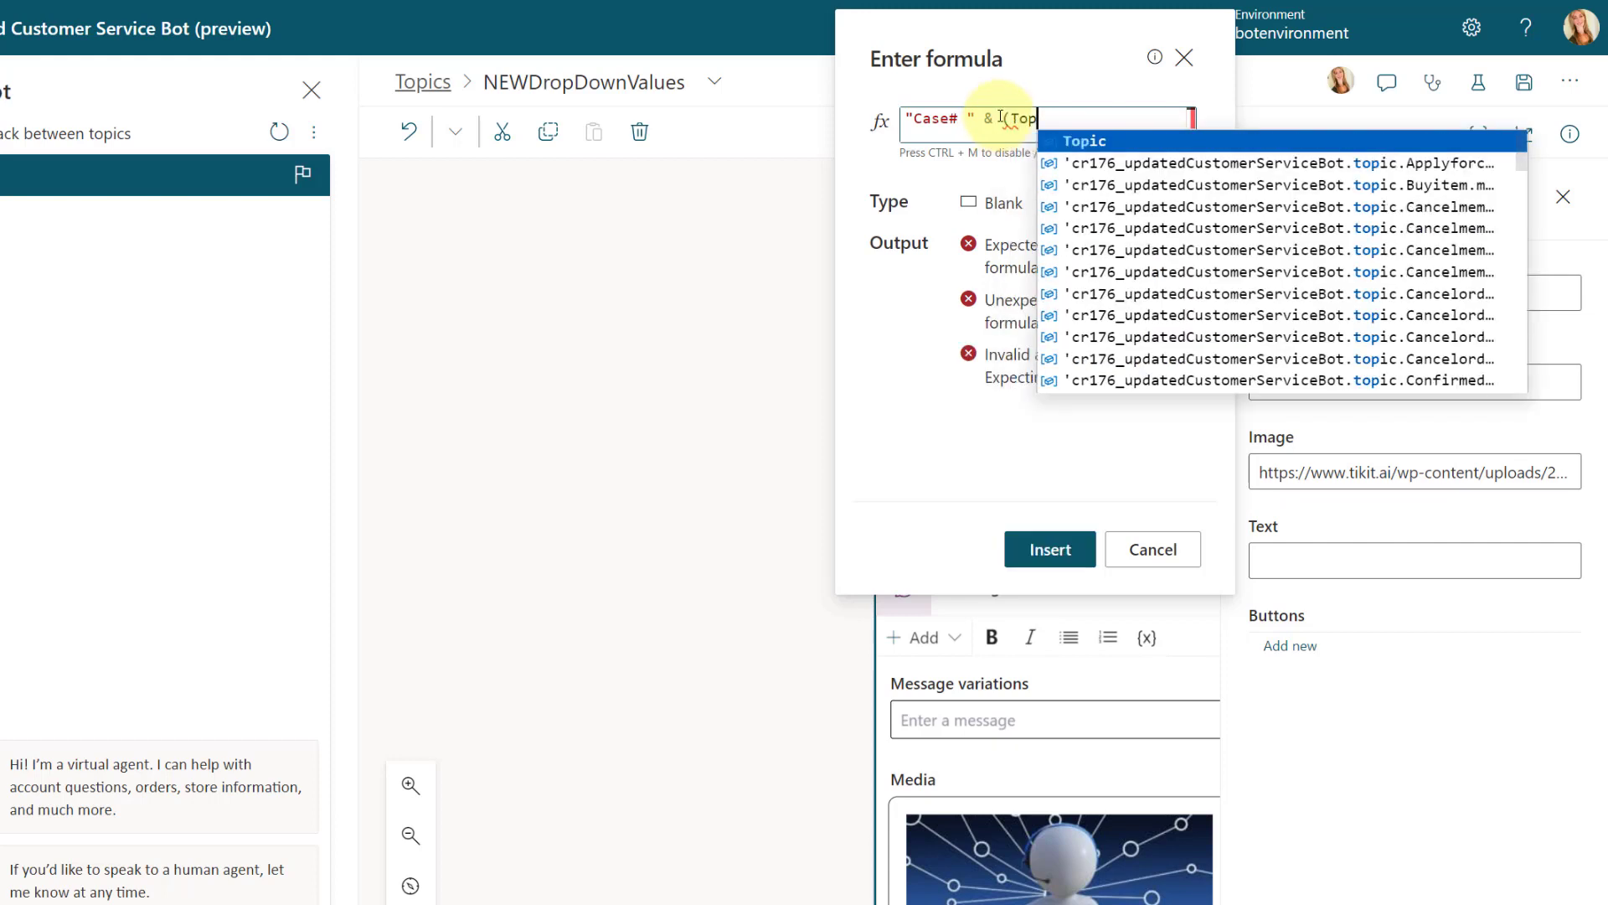
pyautogui.write('ic')
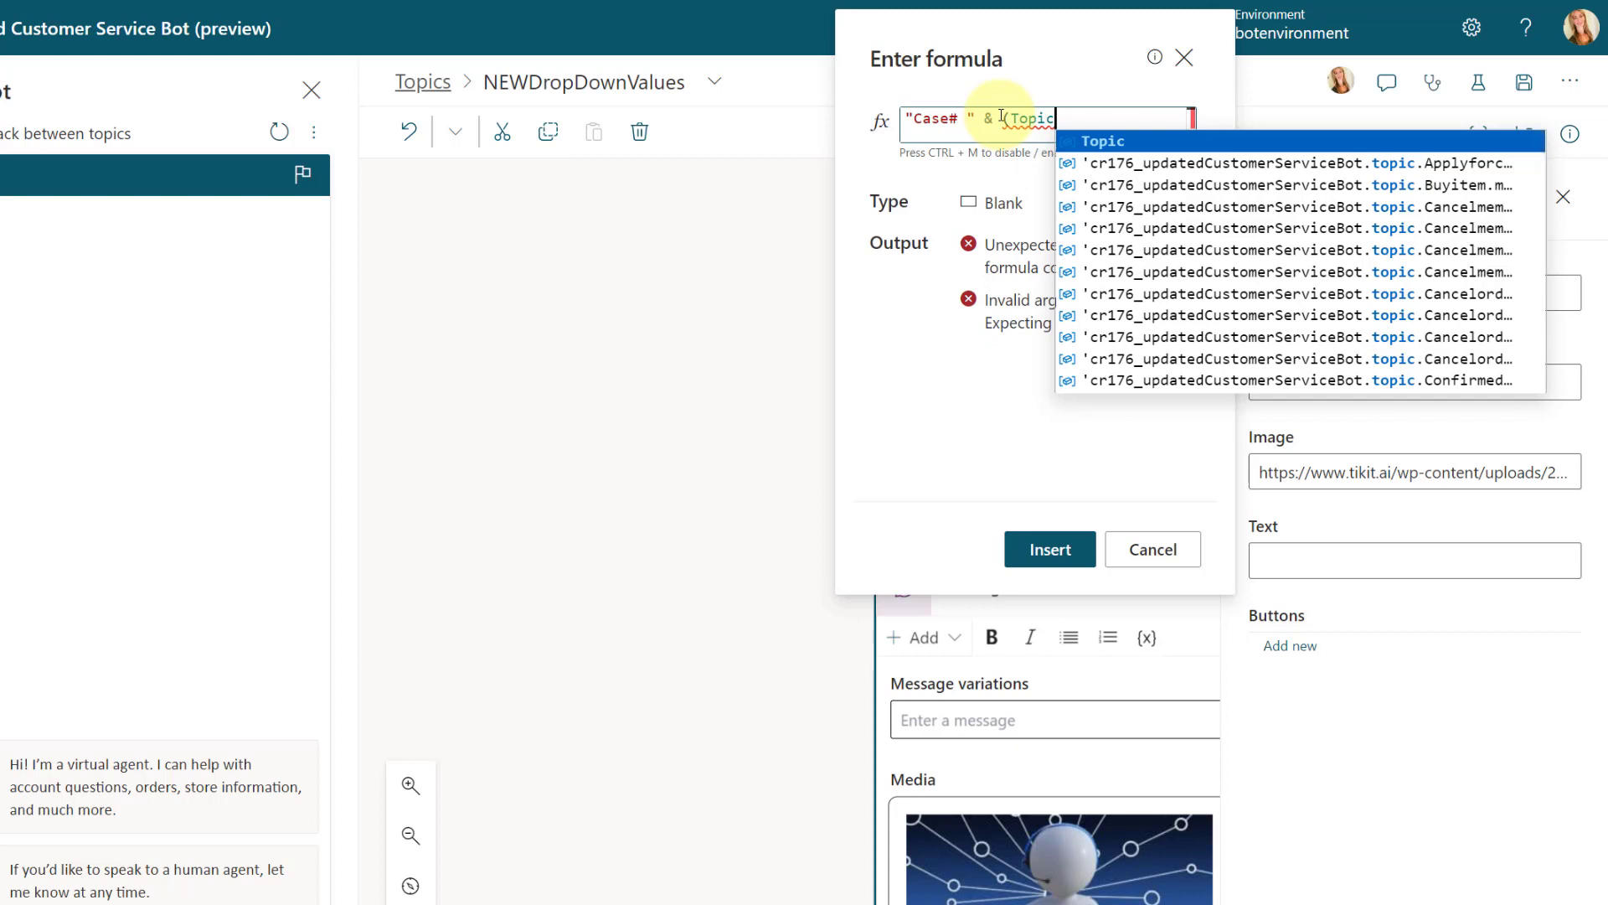
pyautogui.write('.')
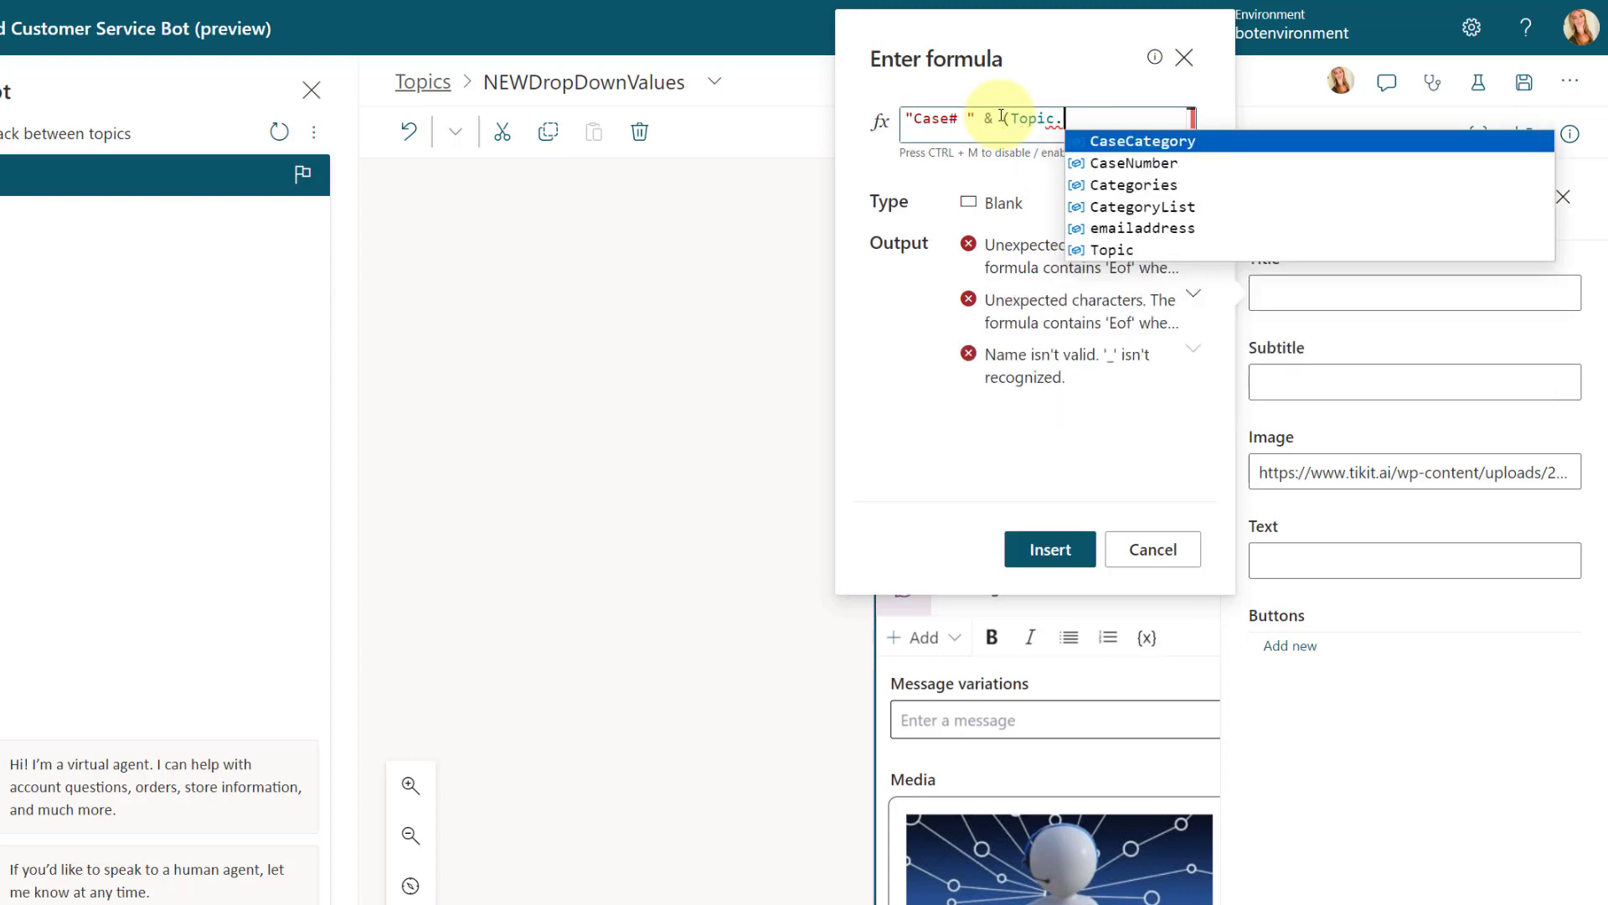
pyautogui.write('CaseN')
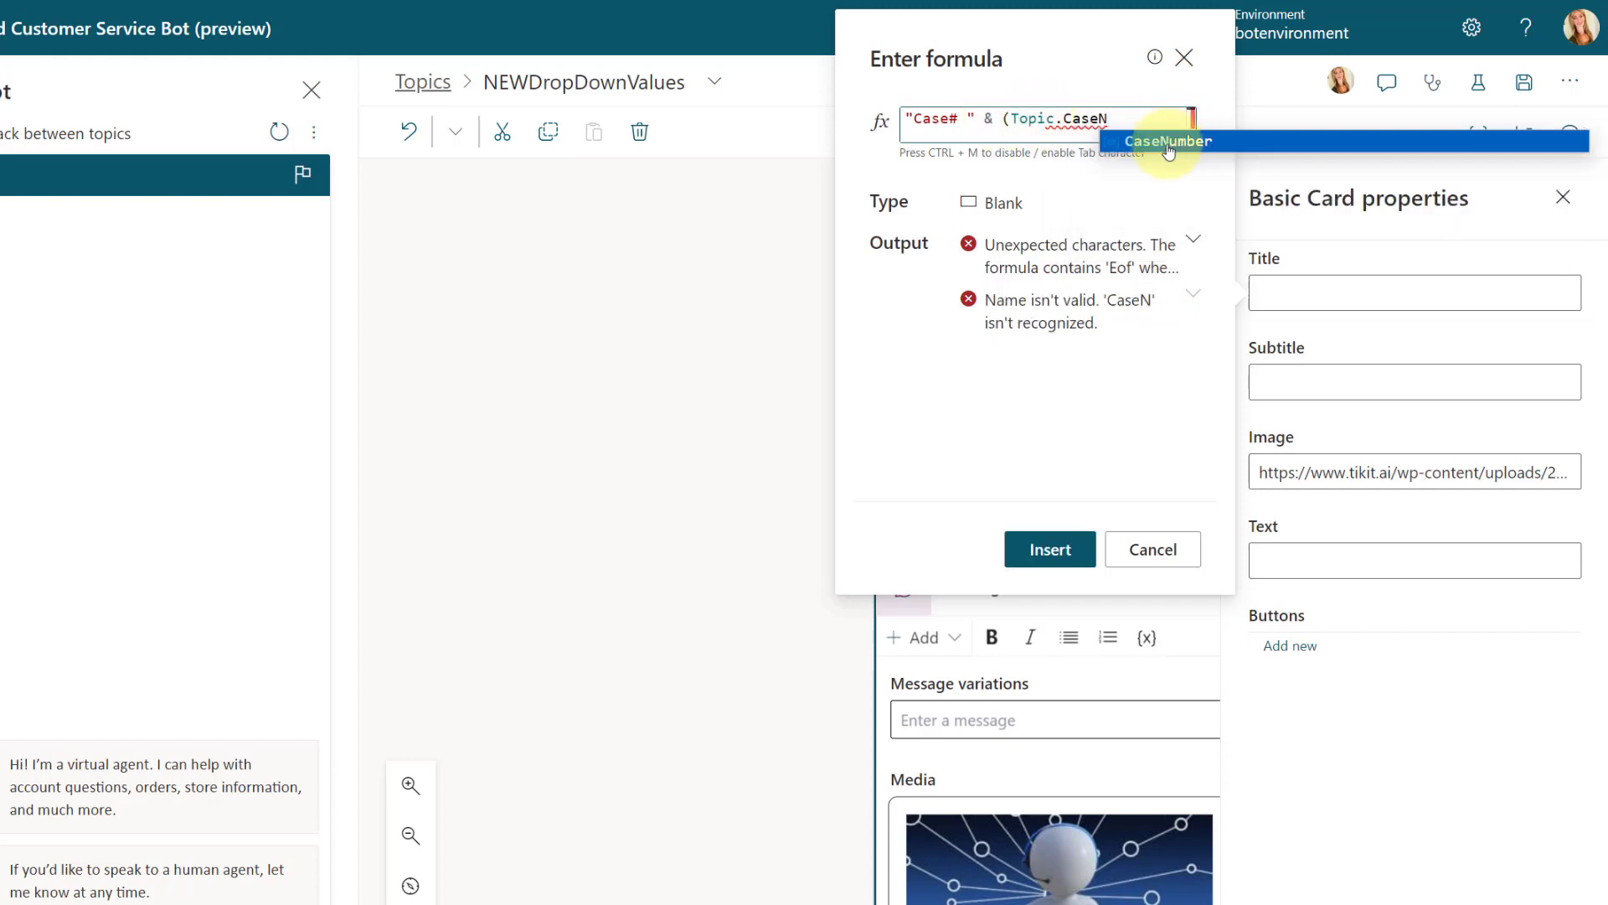
pyautogui.click(1160, 143)
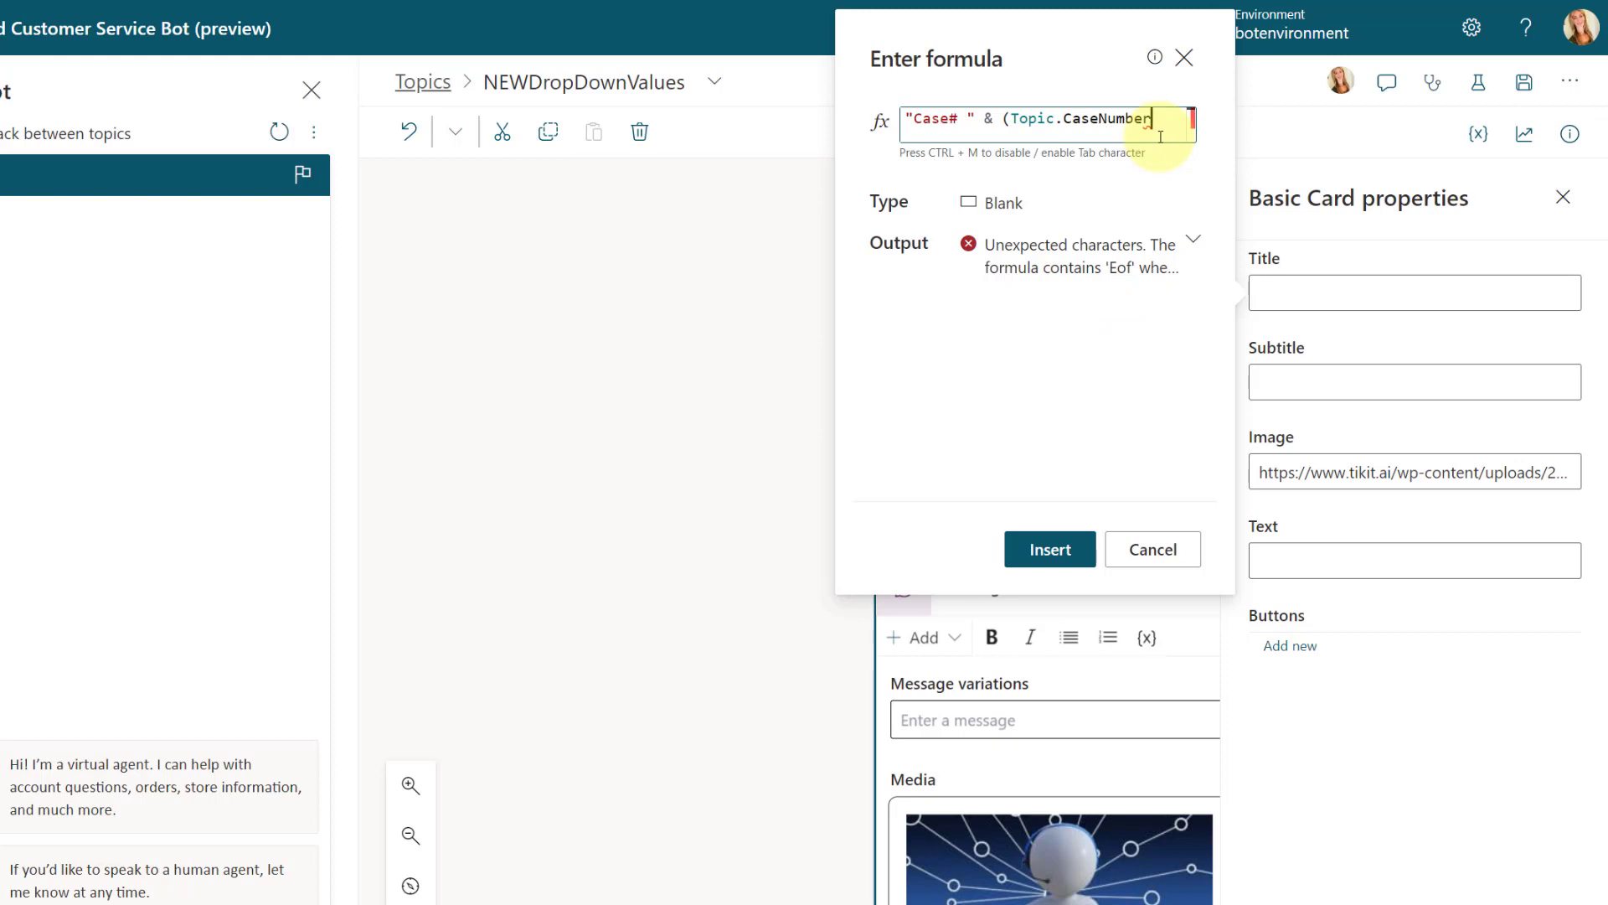
pyautogui.write(')')
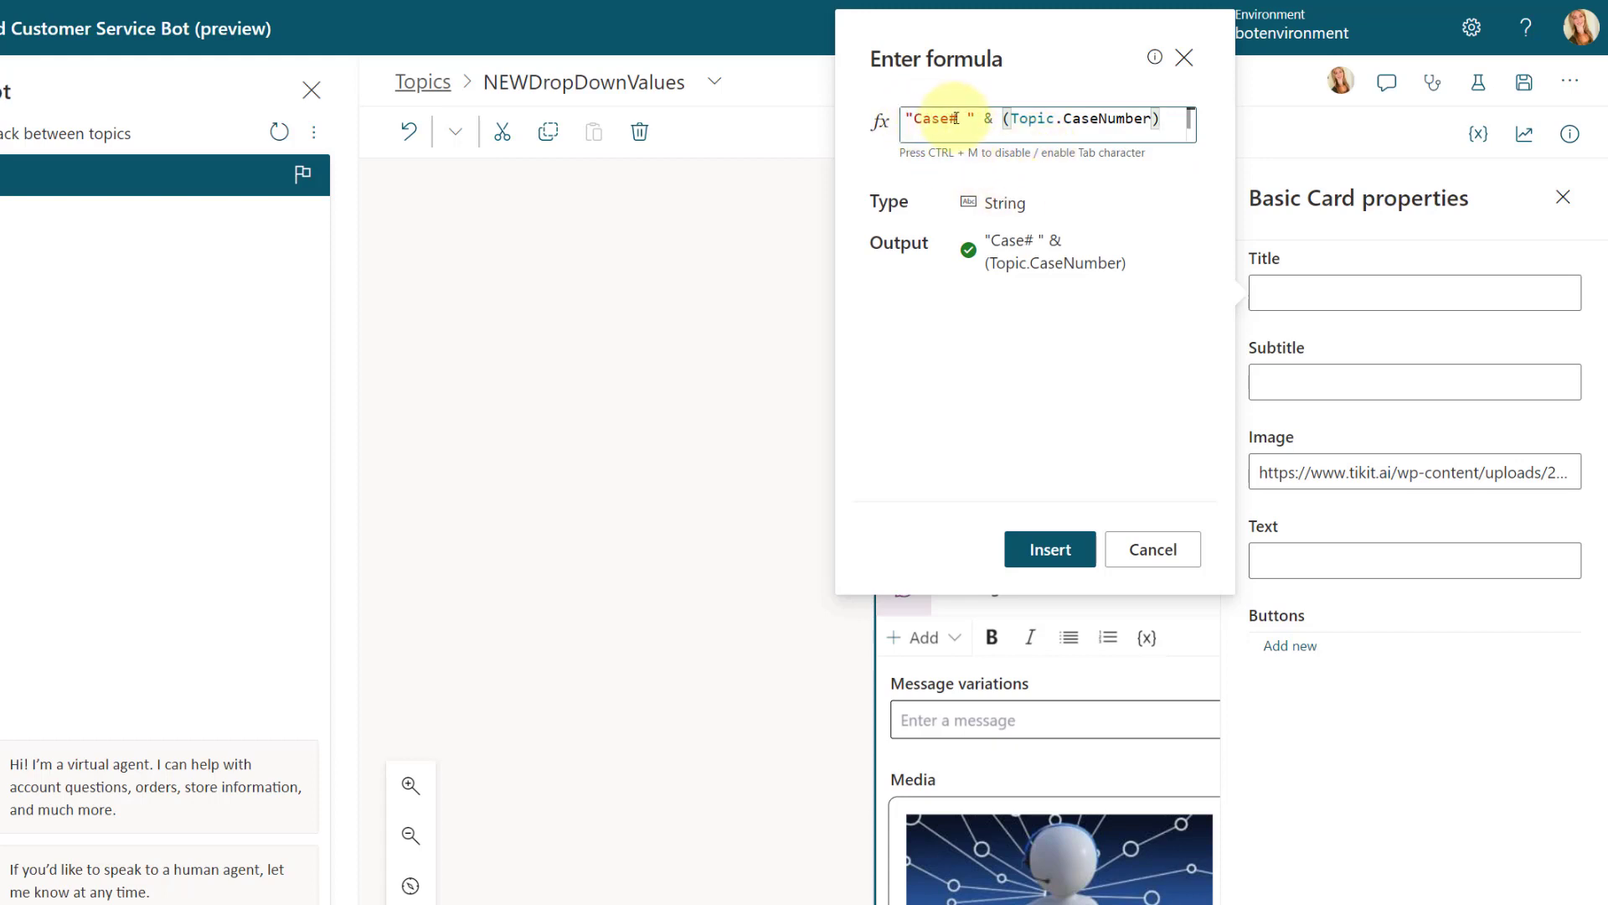
pyautogui.moveTo(960, 120); pyautogui.dragTo(952, 120)
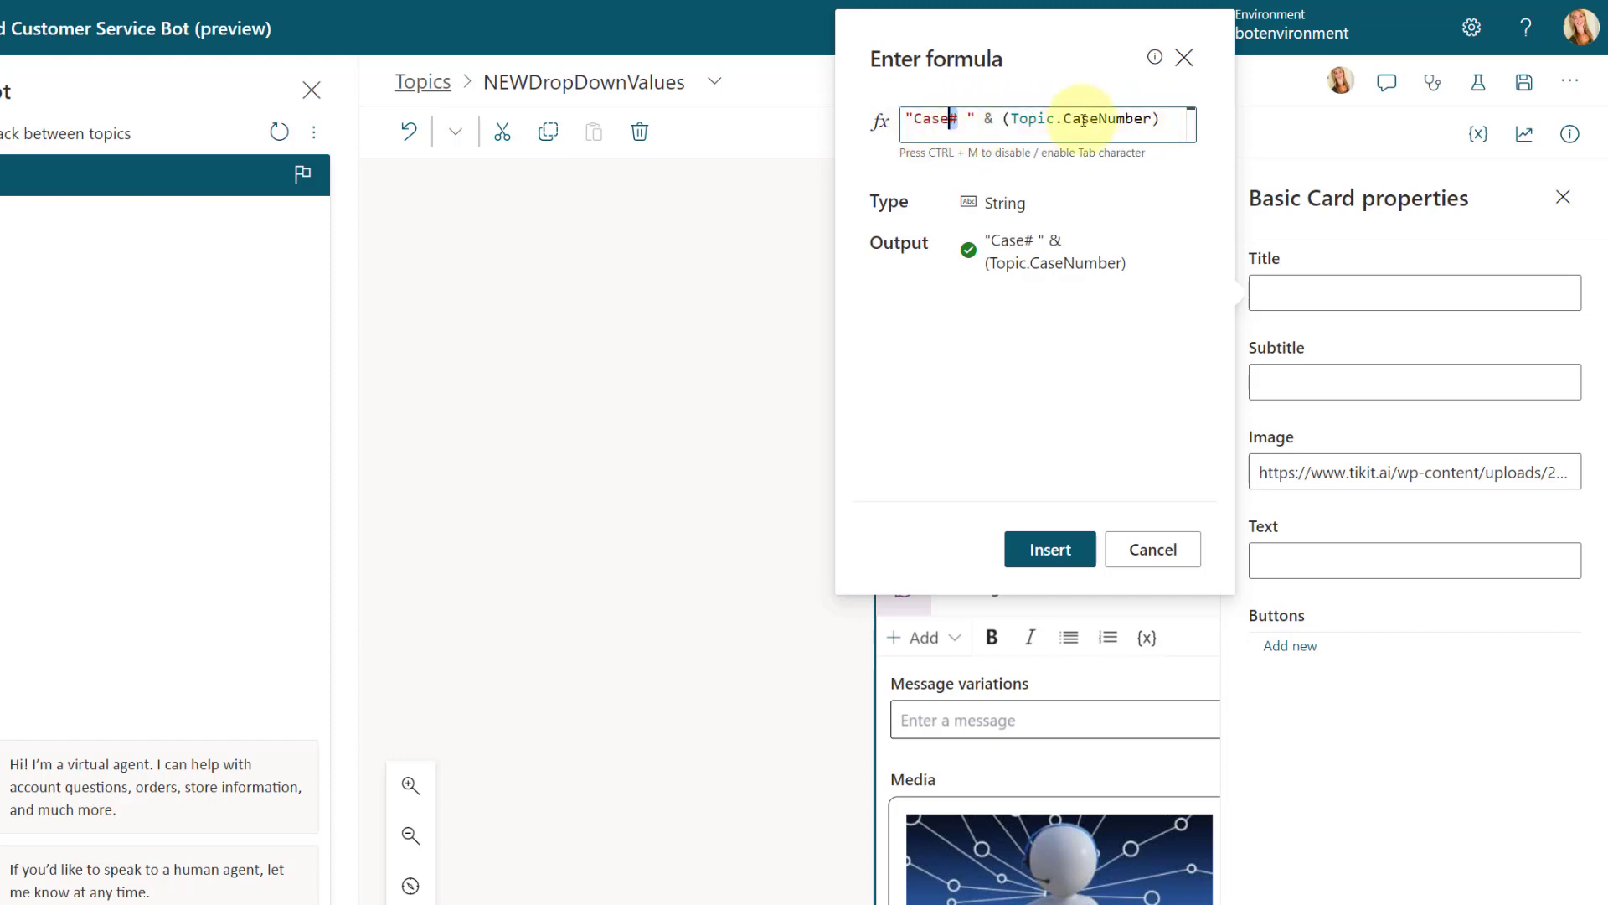
# Step: Complete the title formula with & " has been created!" and insert it into the card
pyautogui.click(1174, 117)
pyautogui.write('&')
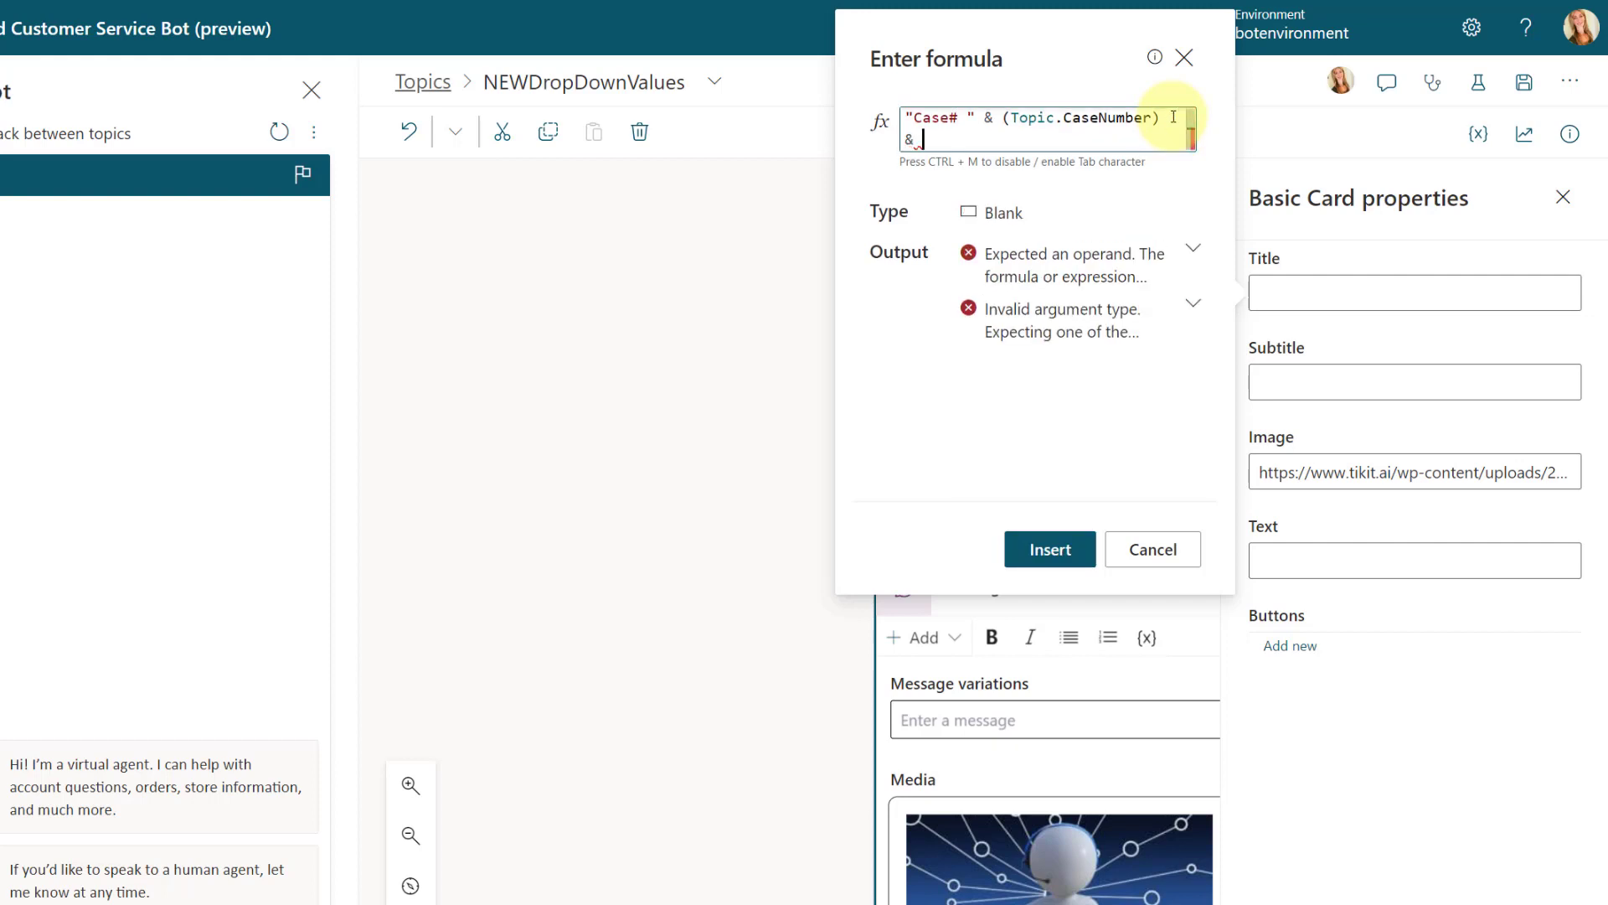
pyautogui.write(' " has')
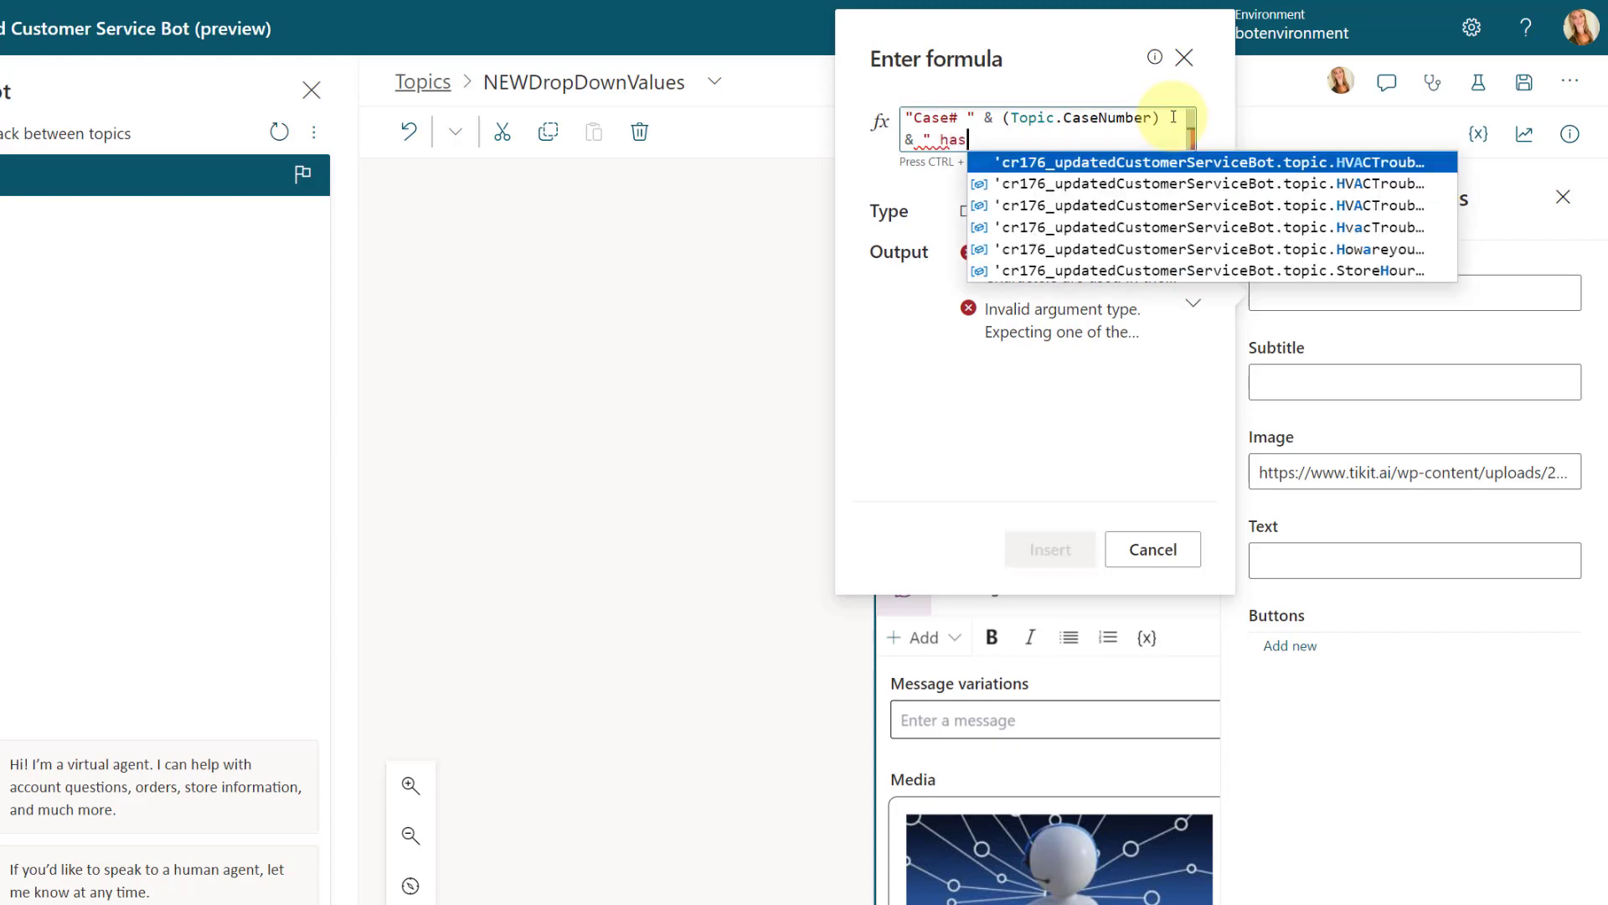
pyautogui.write(' been created')
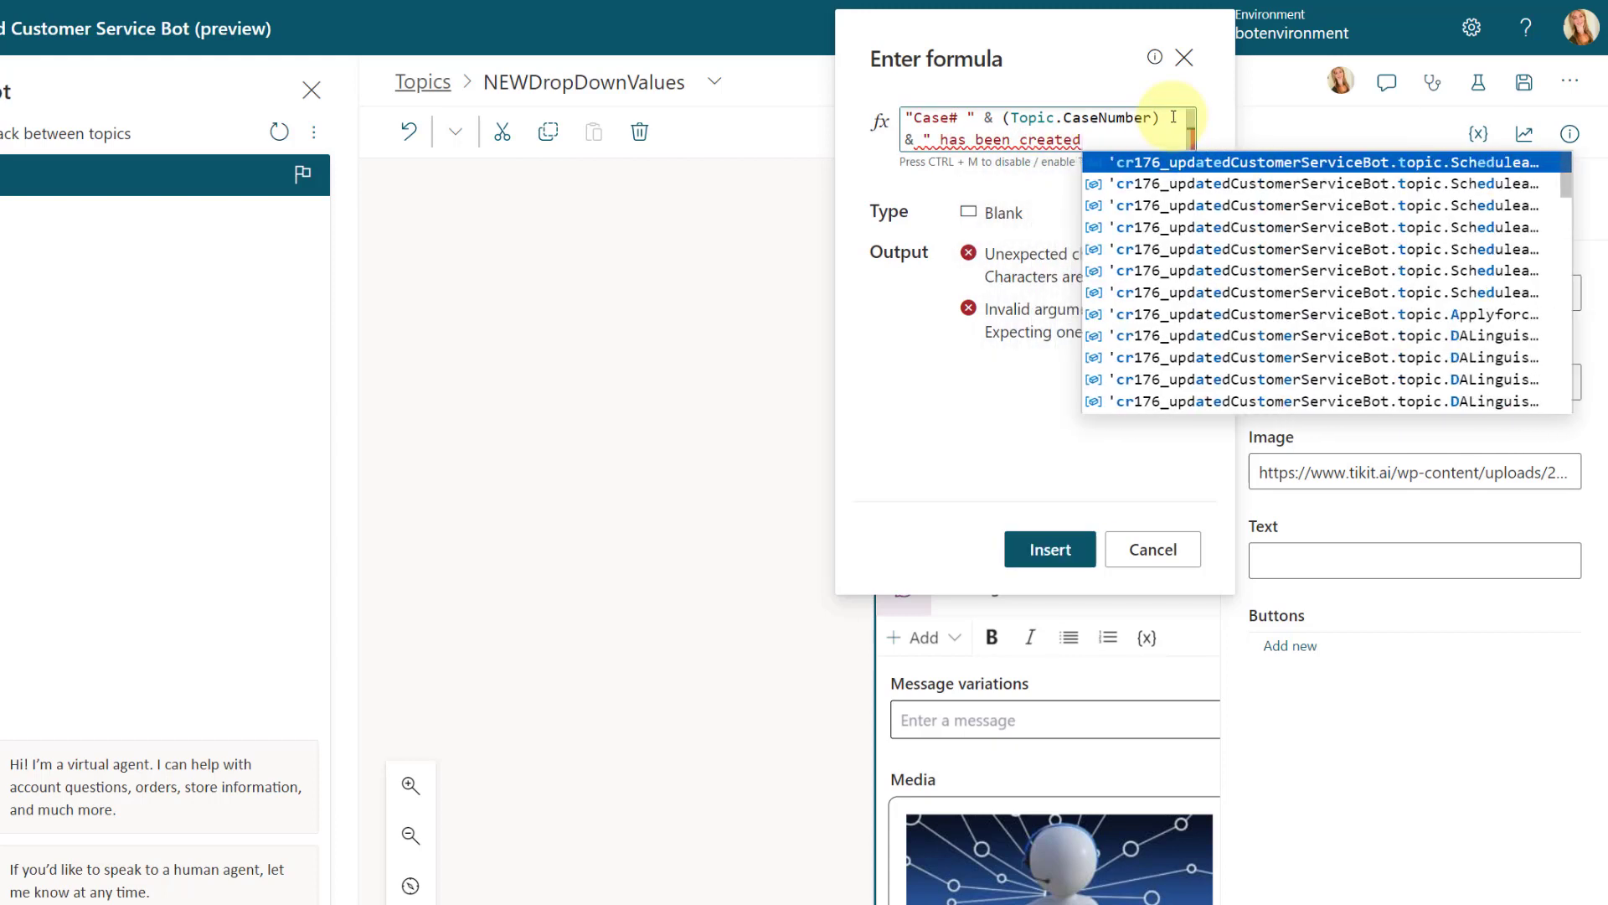
pyautogui.write('!"')
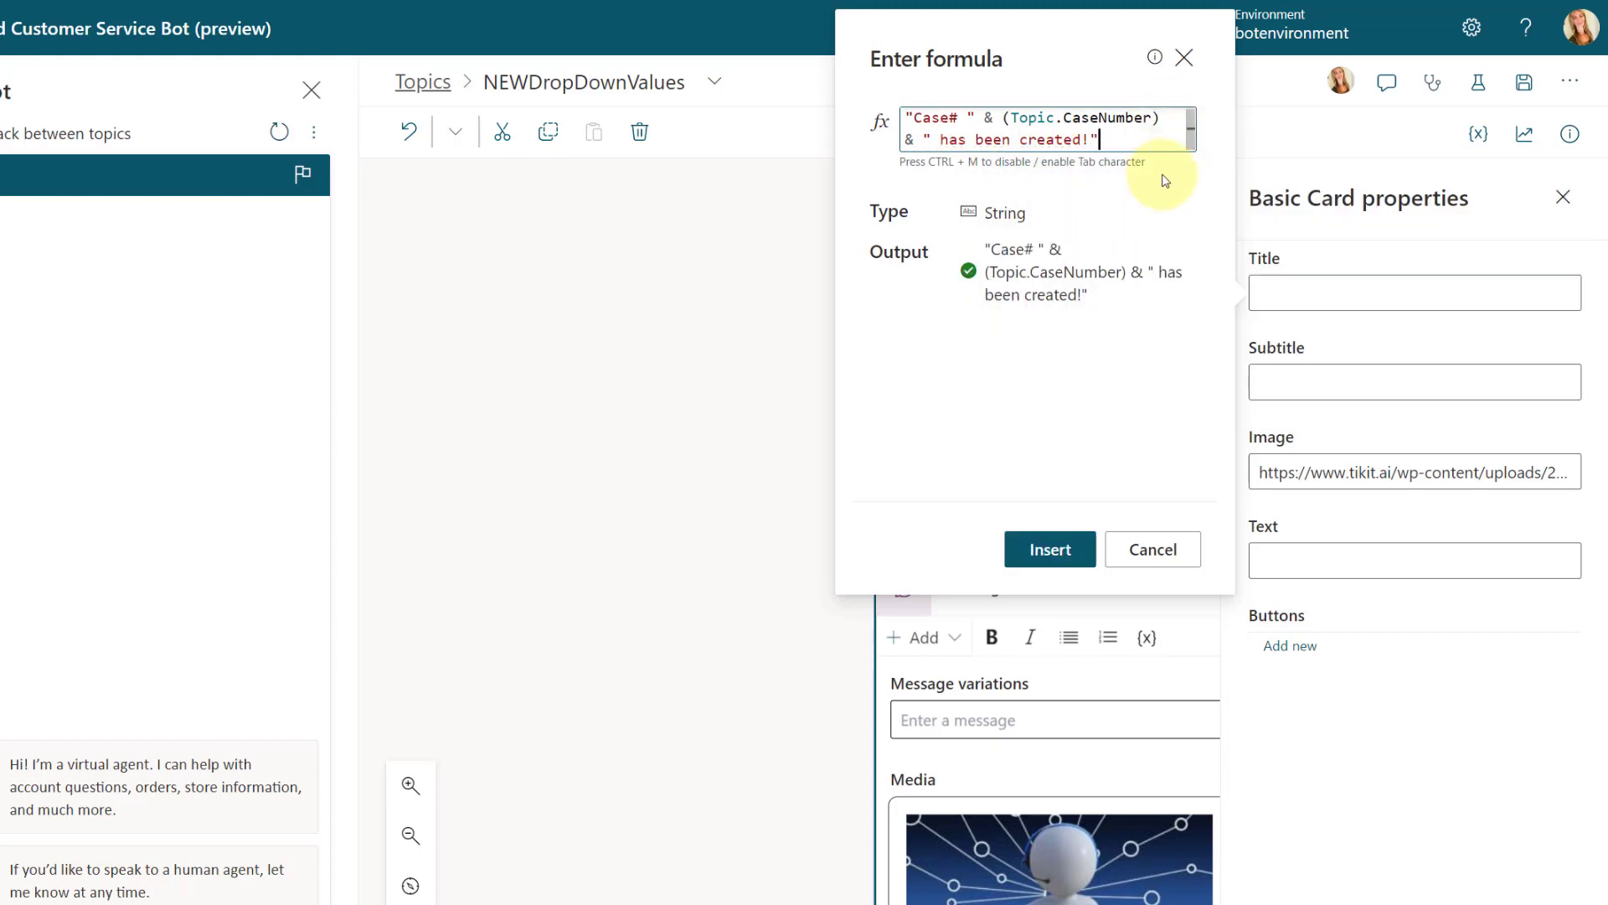
pyautogui.click(1052, 549)
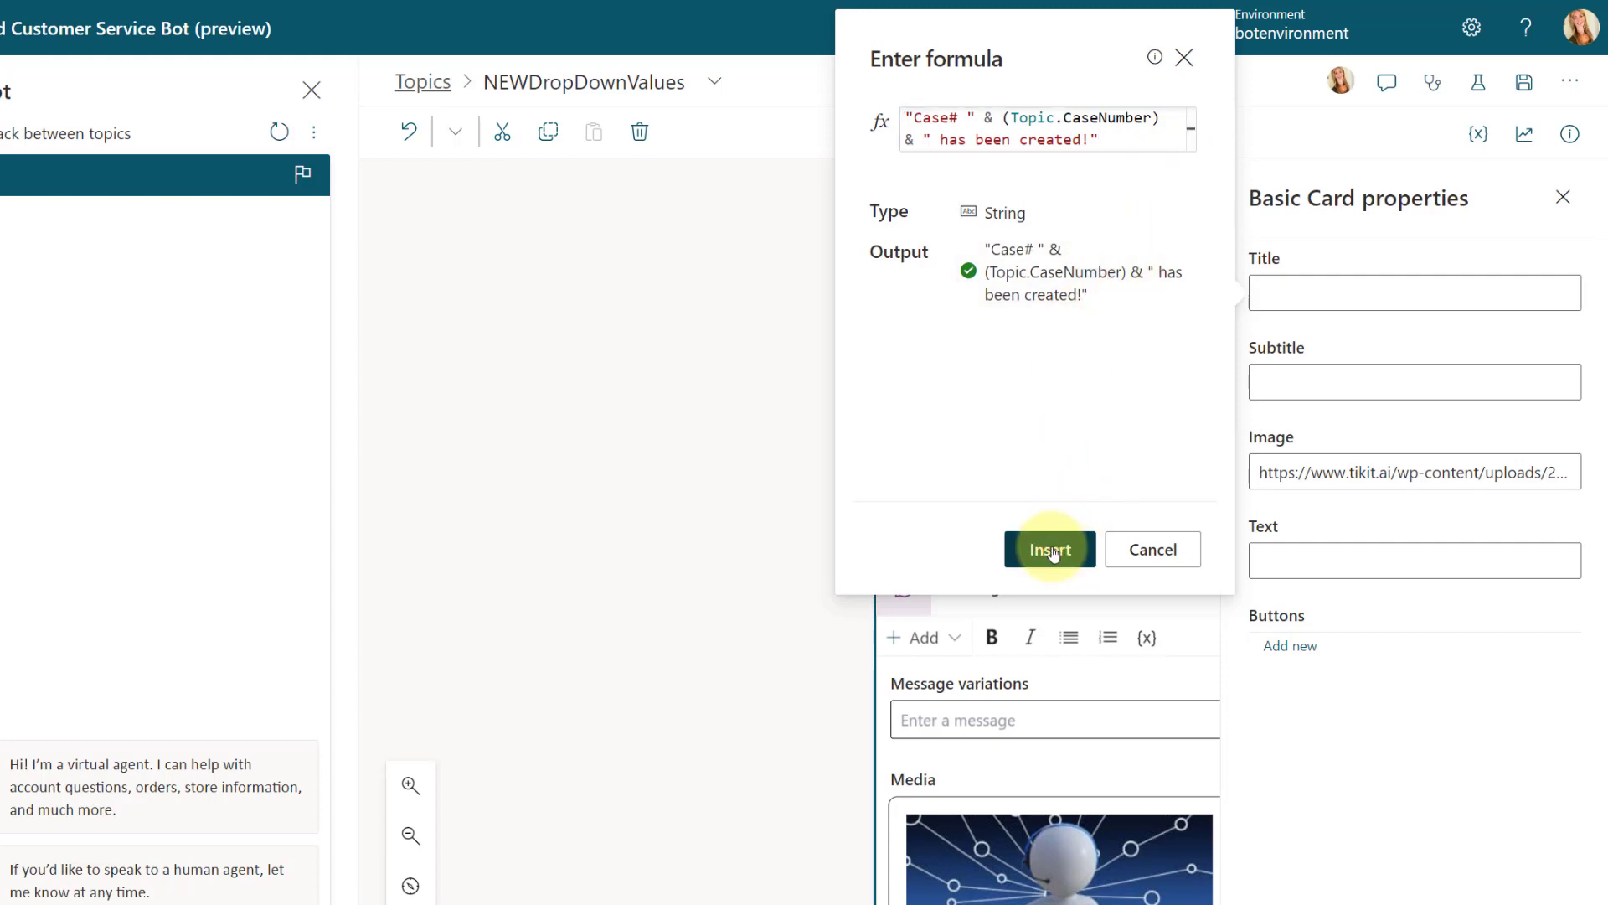
# Step: Start a Power Fx formula for the basic card's subtitle with the text "Category: "
pyautogui.click(1288, 381)
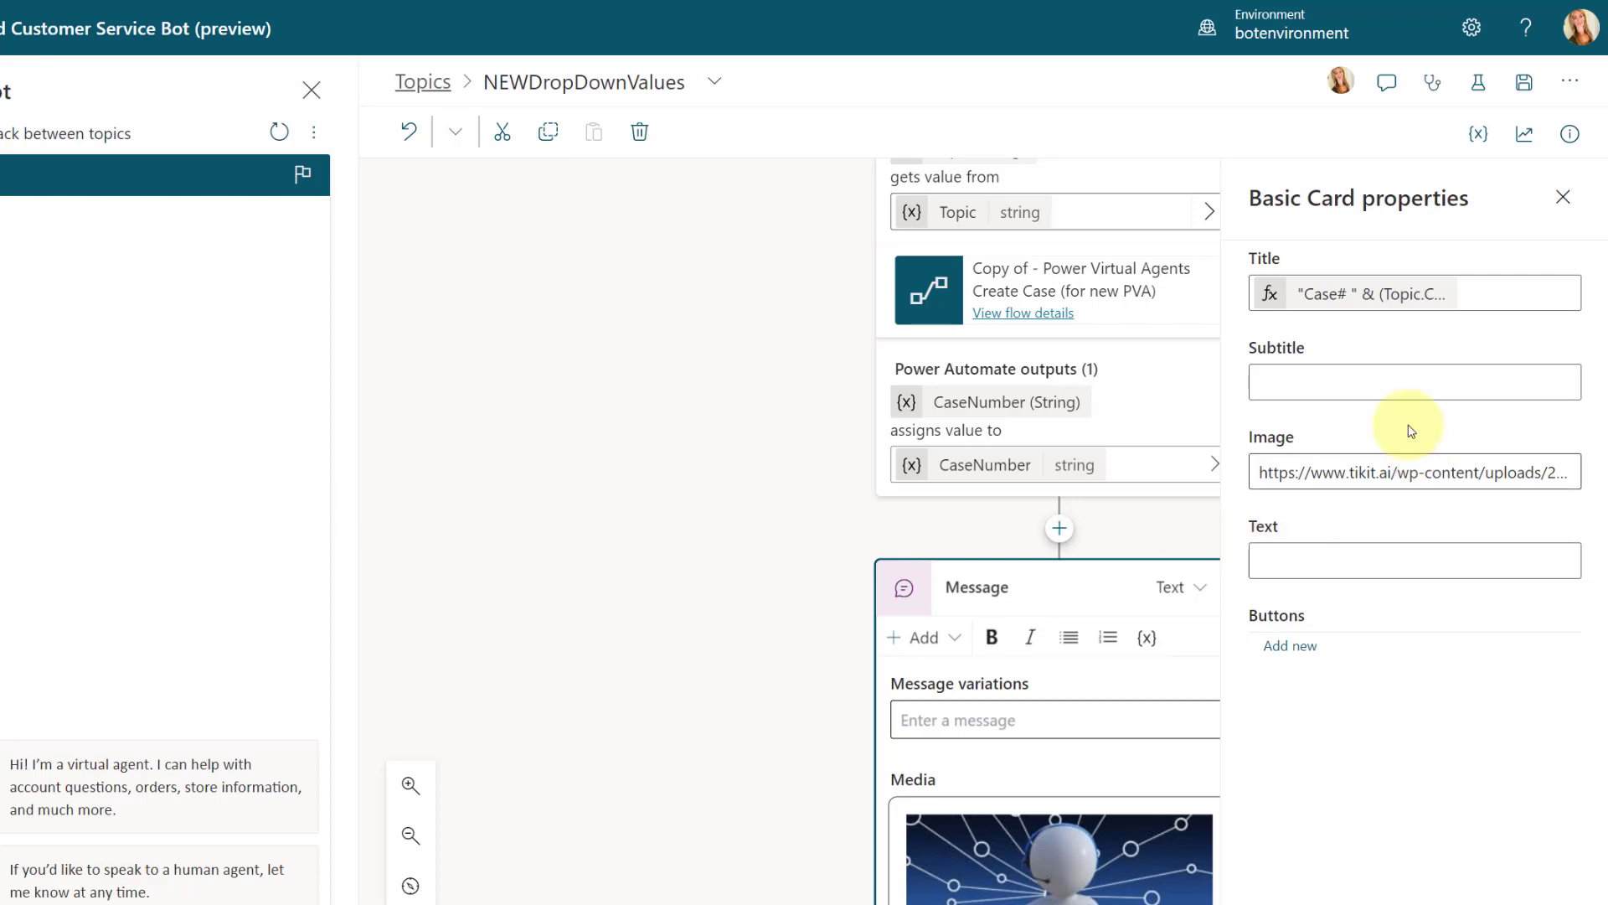
pyautogui.click(1384, 379)
pyautogui.click(1563, 353)
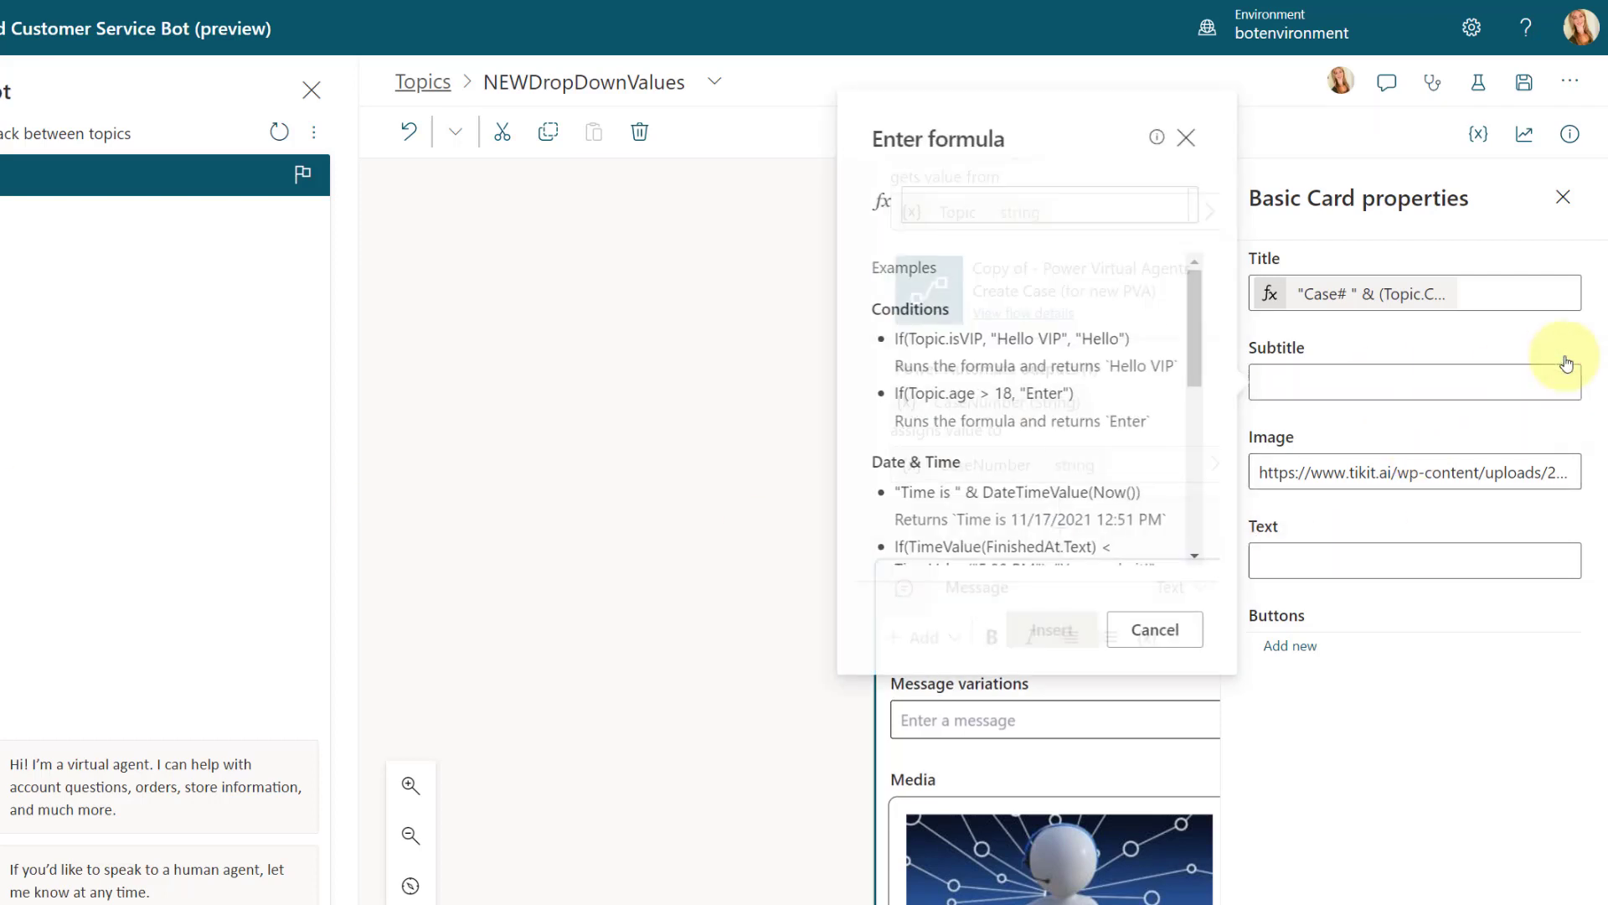
pyautogui.click(943, 217)
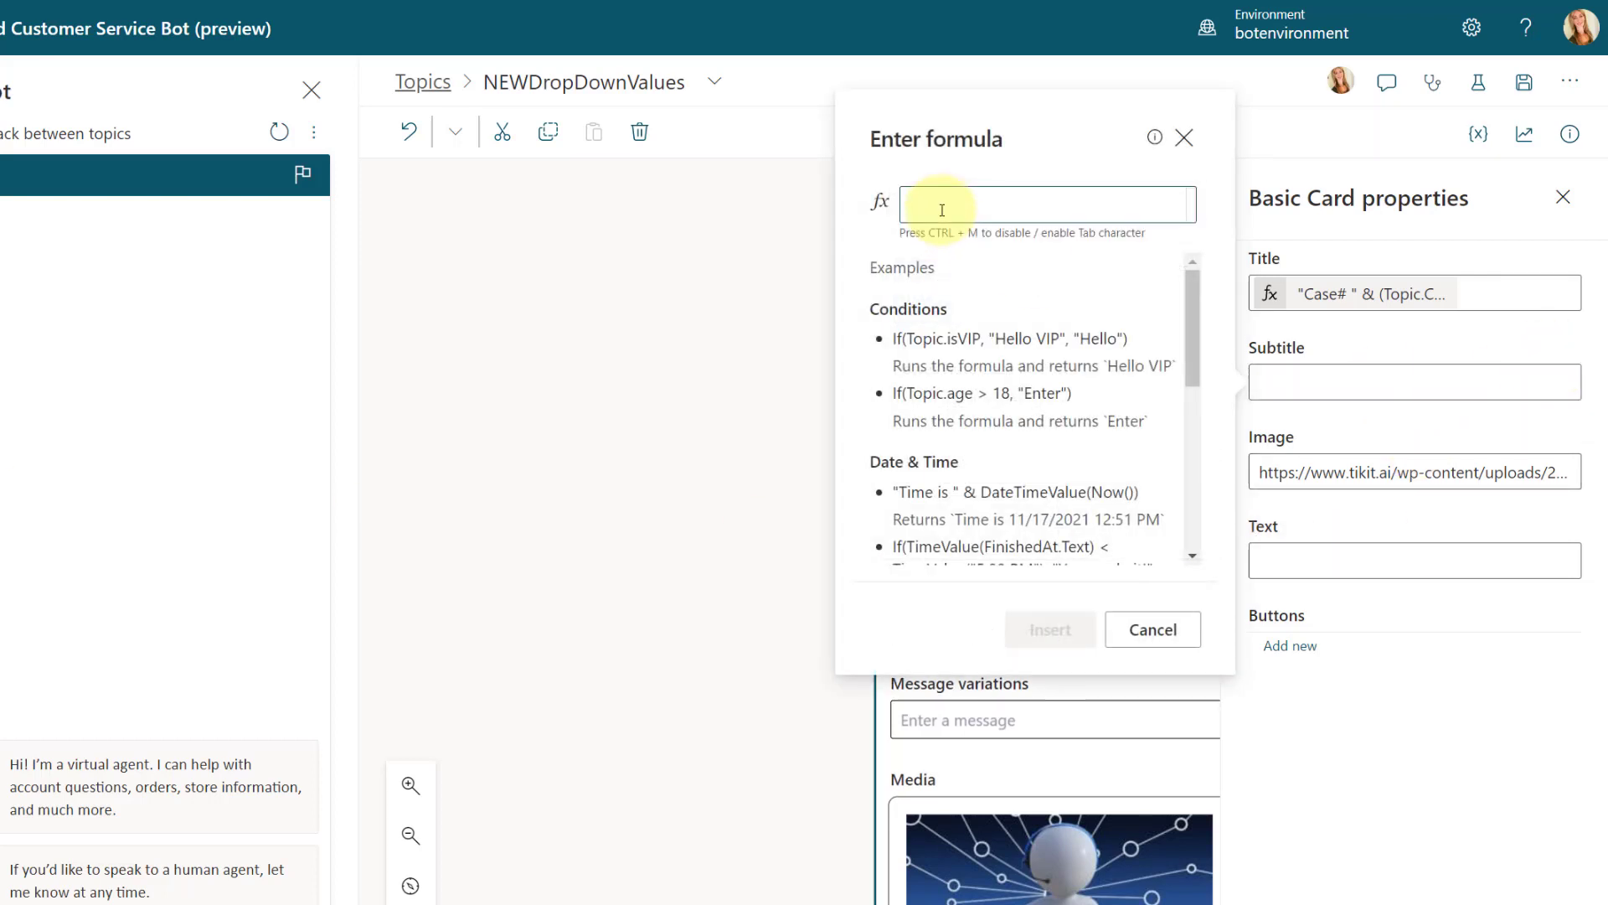
pyautogui.write('"Category')
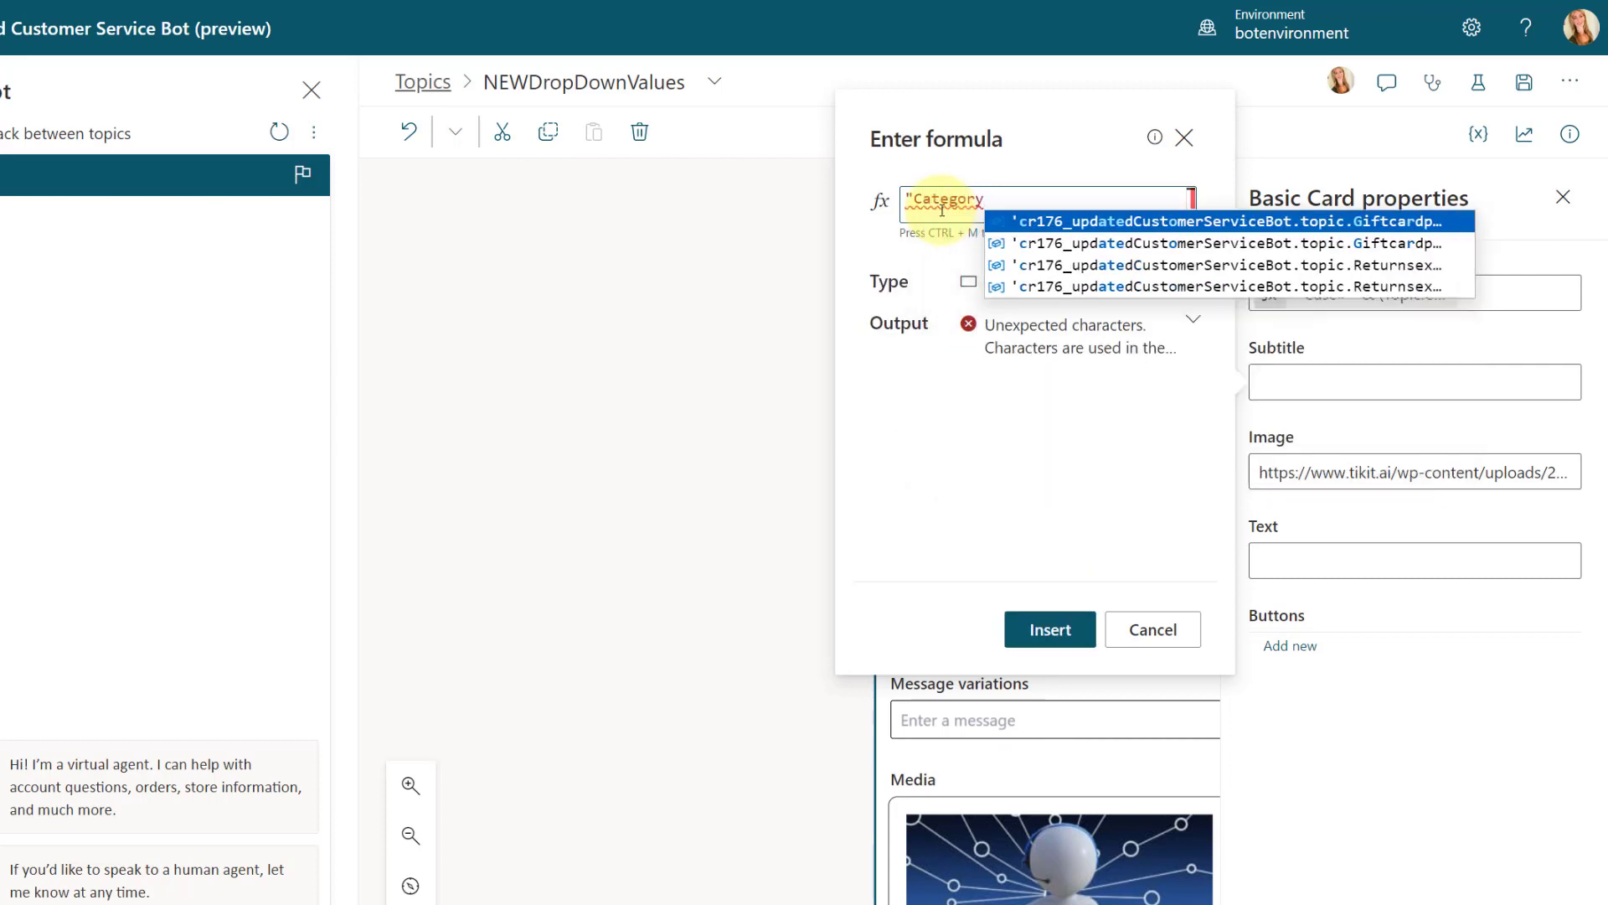
pyautogui.write(': "')
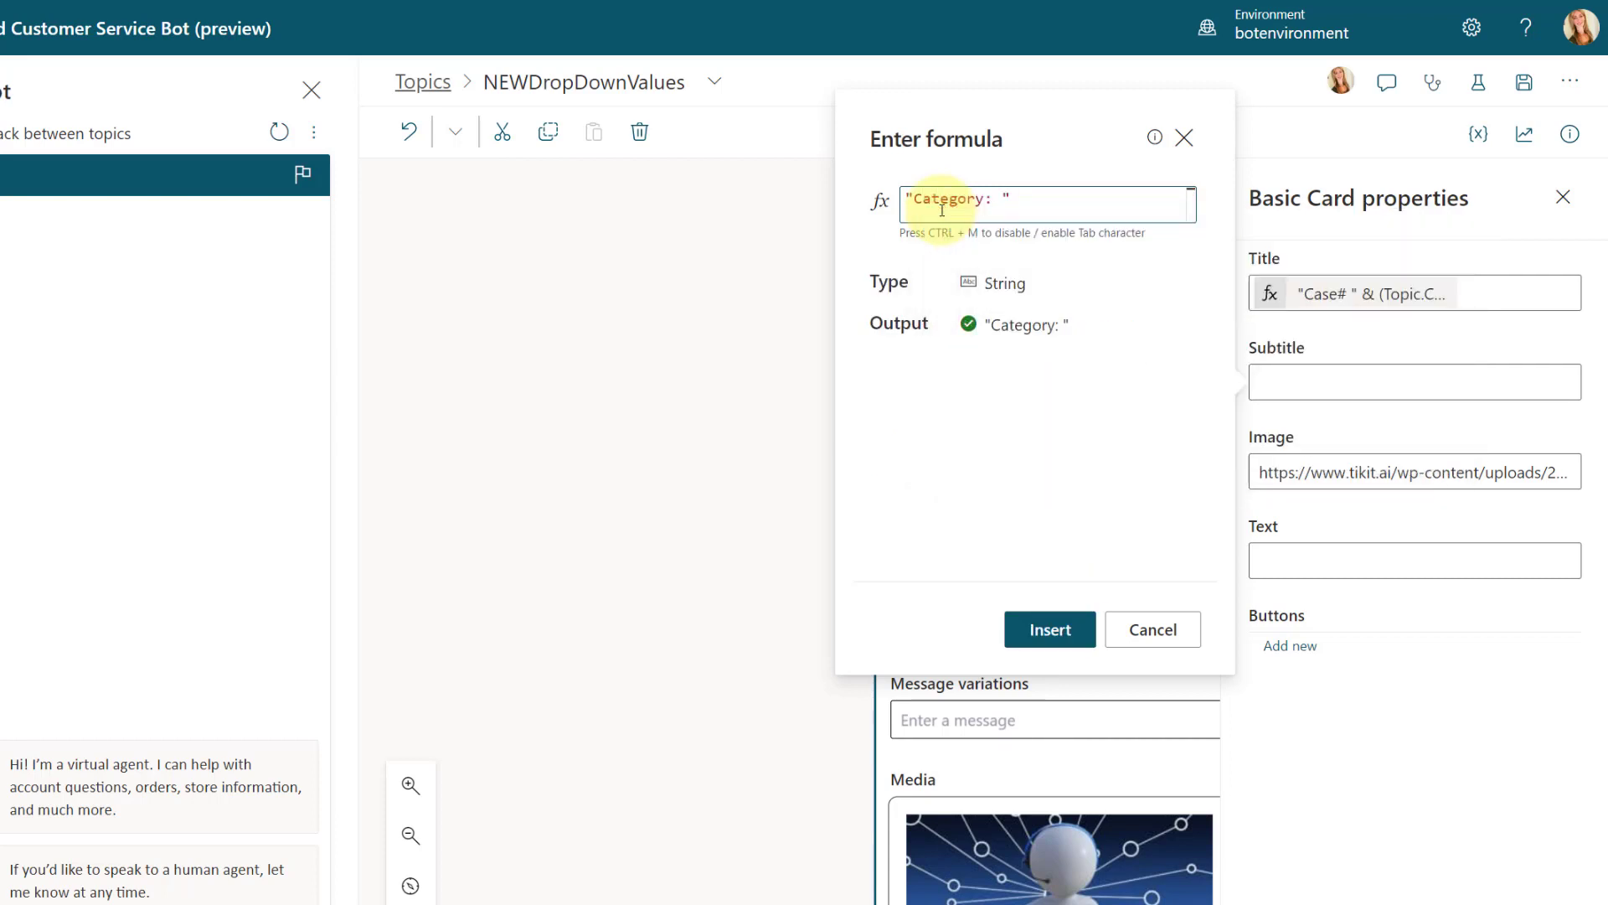
pyautogui.write(' &')
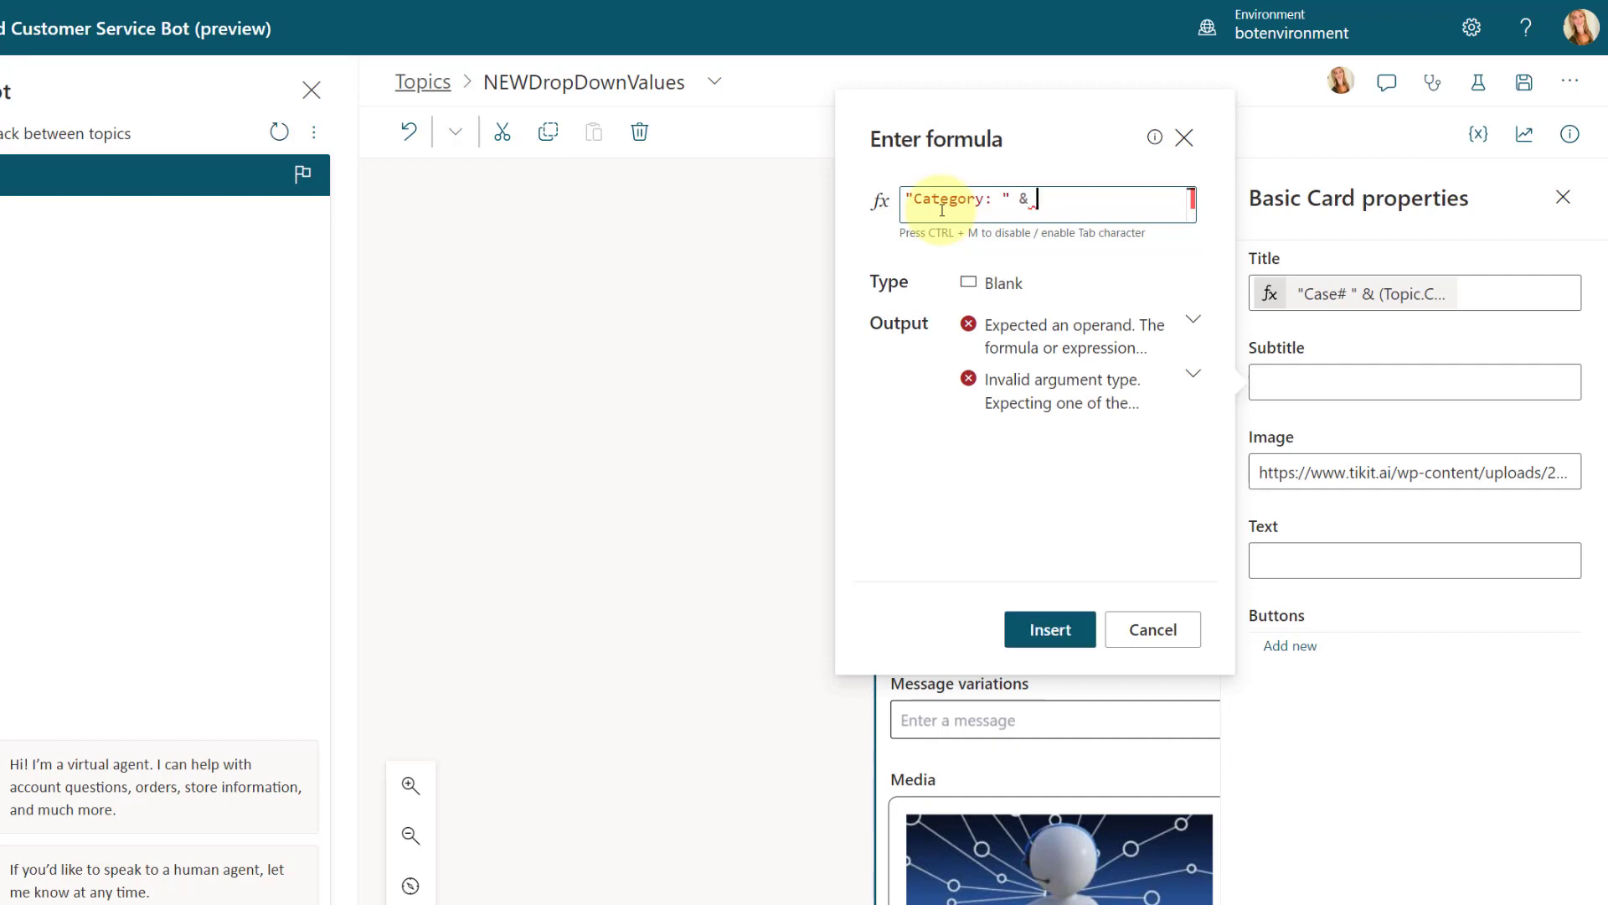
pyautogui.write(' (Topic')
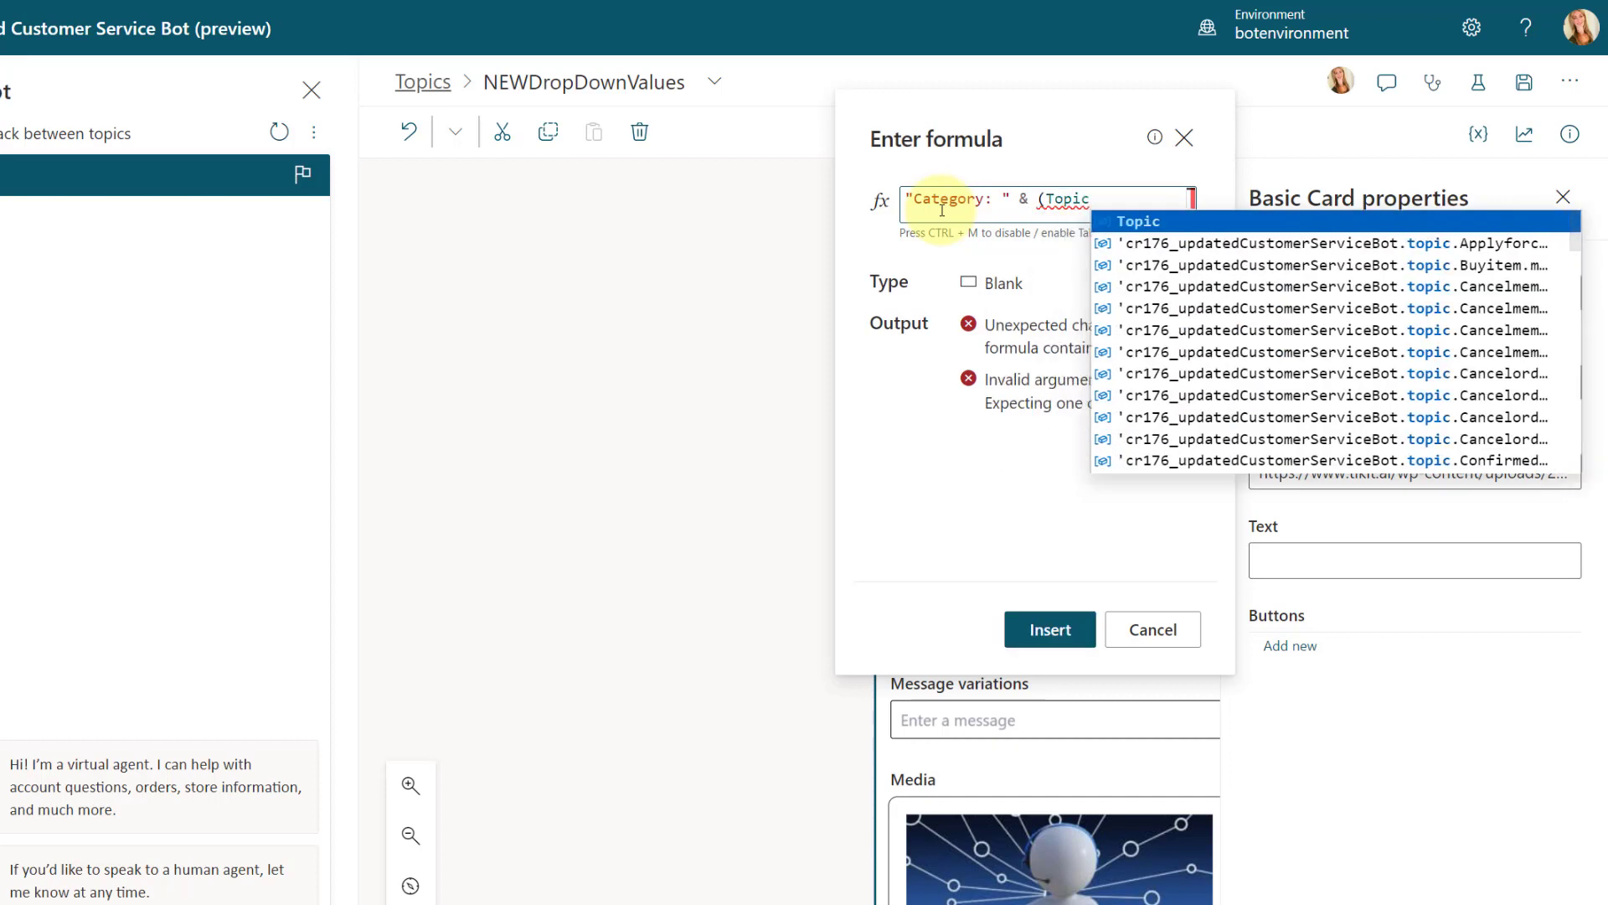
pyautogui.write('.C')
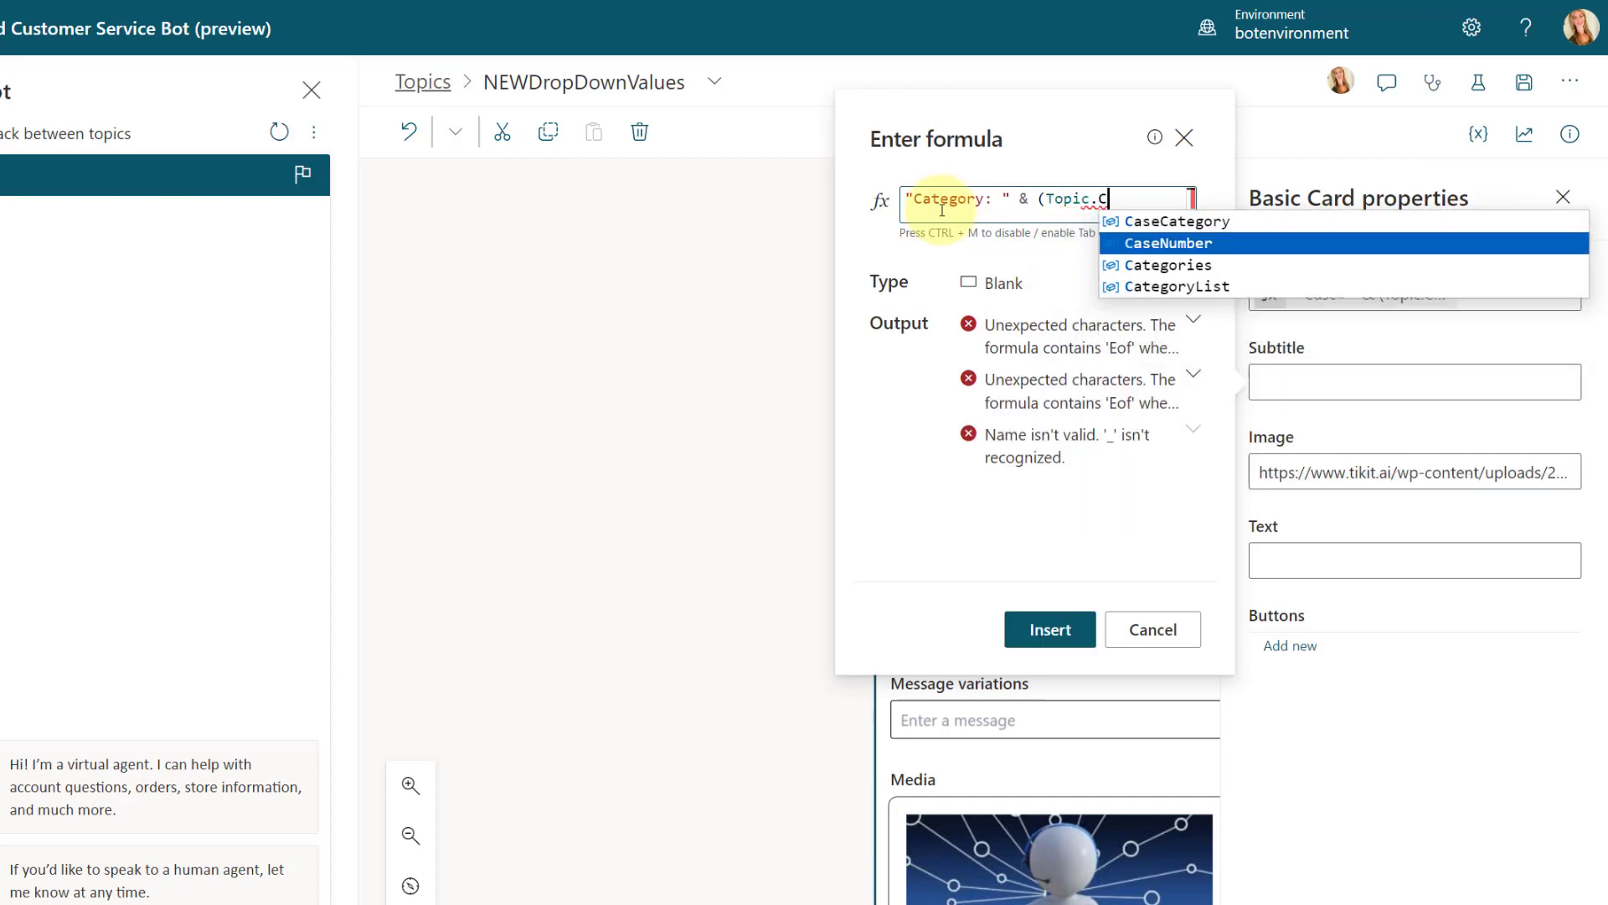
# Step: Append & (Topic.CaseCategory) to the subtitle formula and insert it into the card
pyautogui.click(1165, 222)
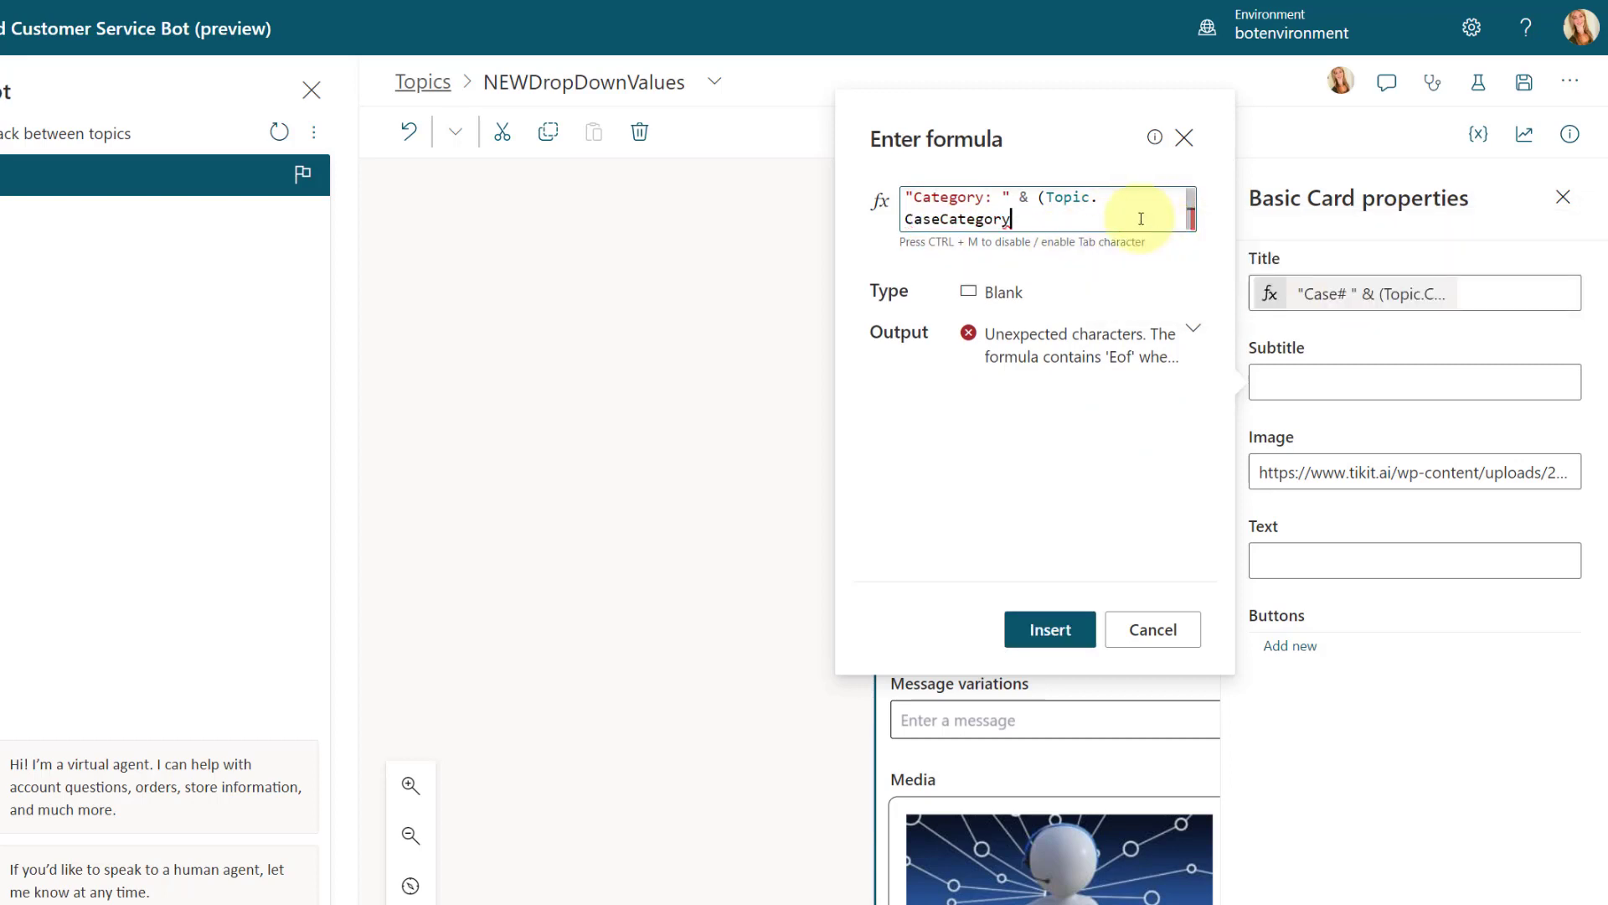
pyautogui.write(')')
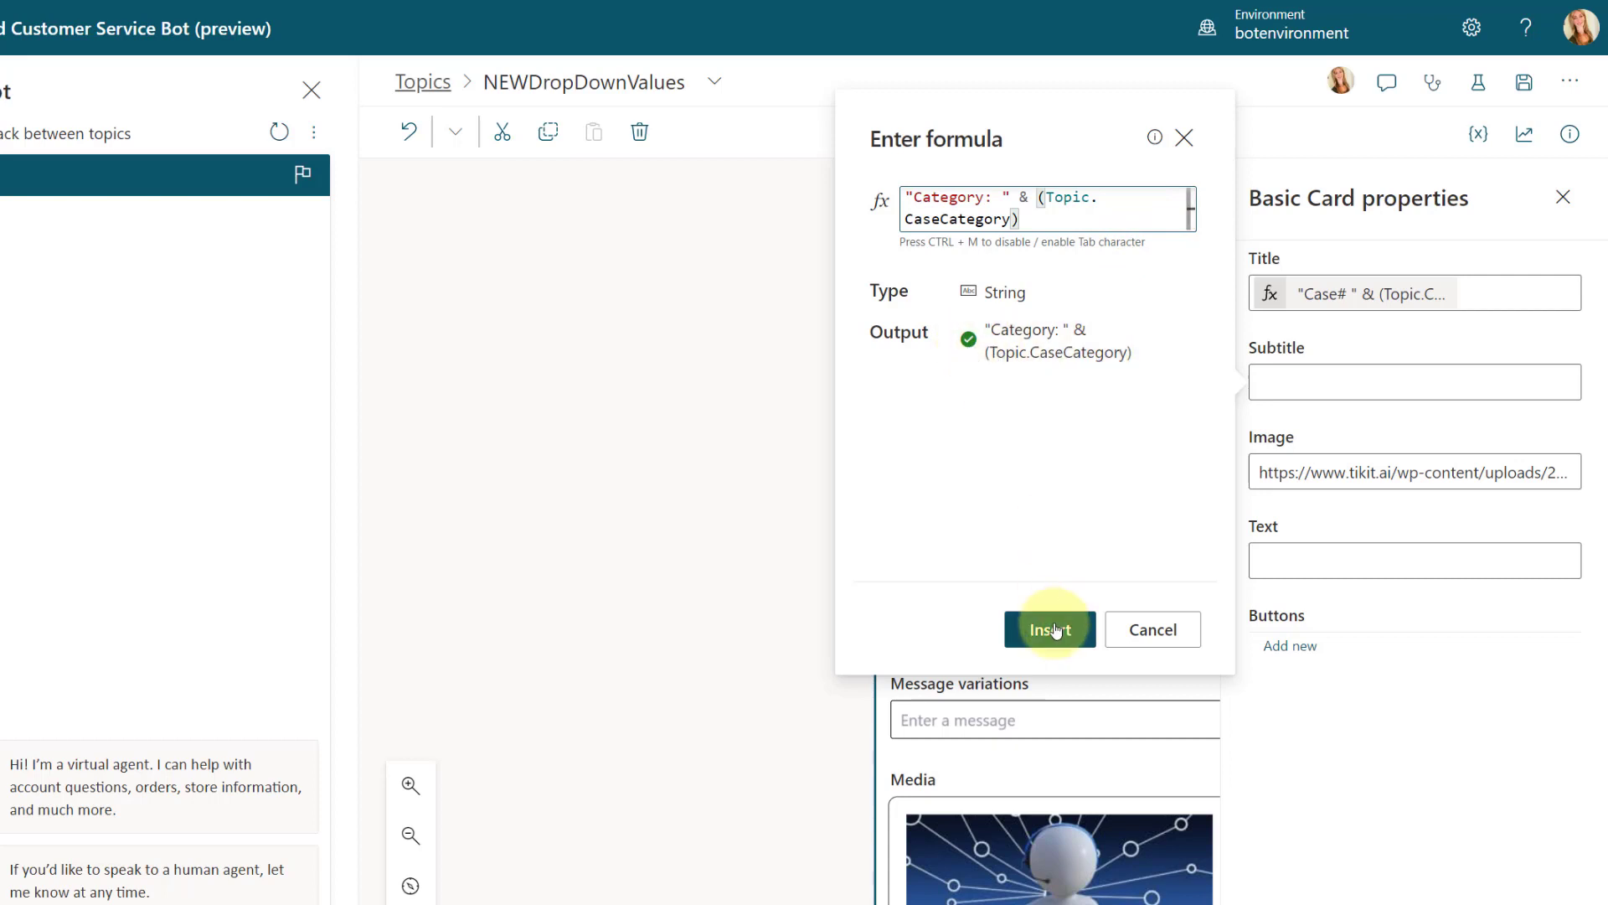
pyautogui.click(1054, 629)
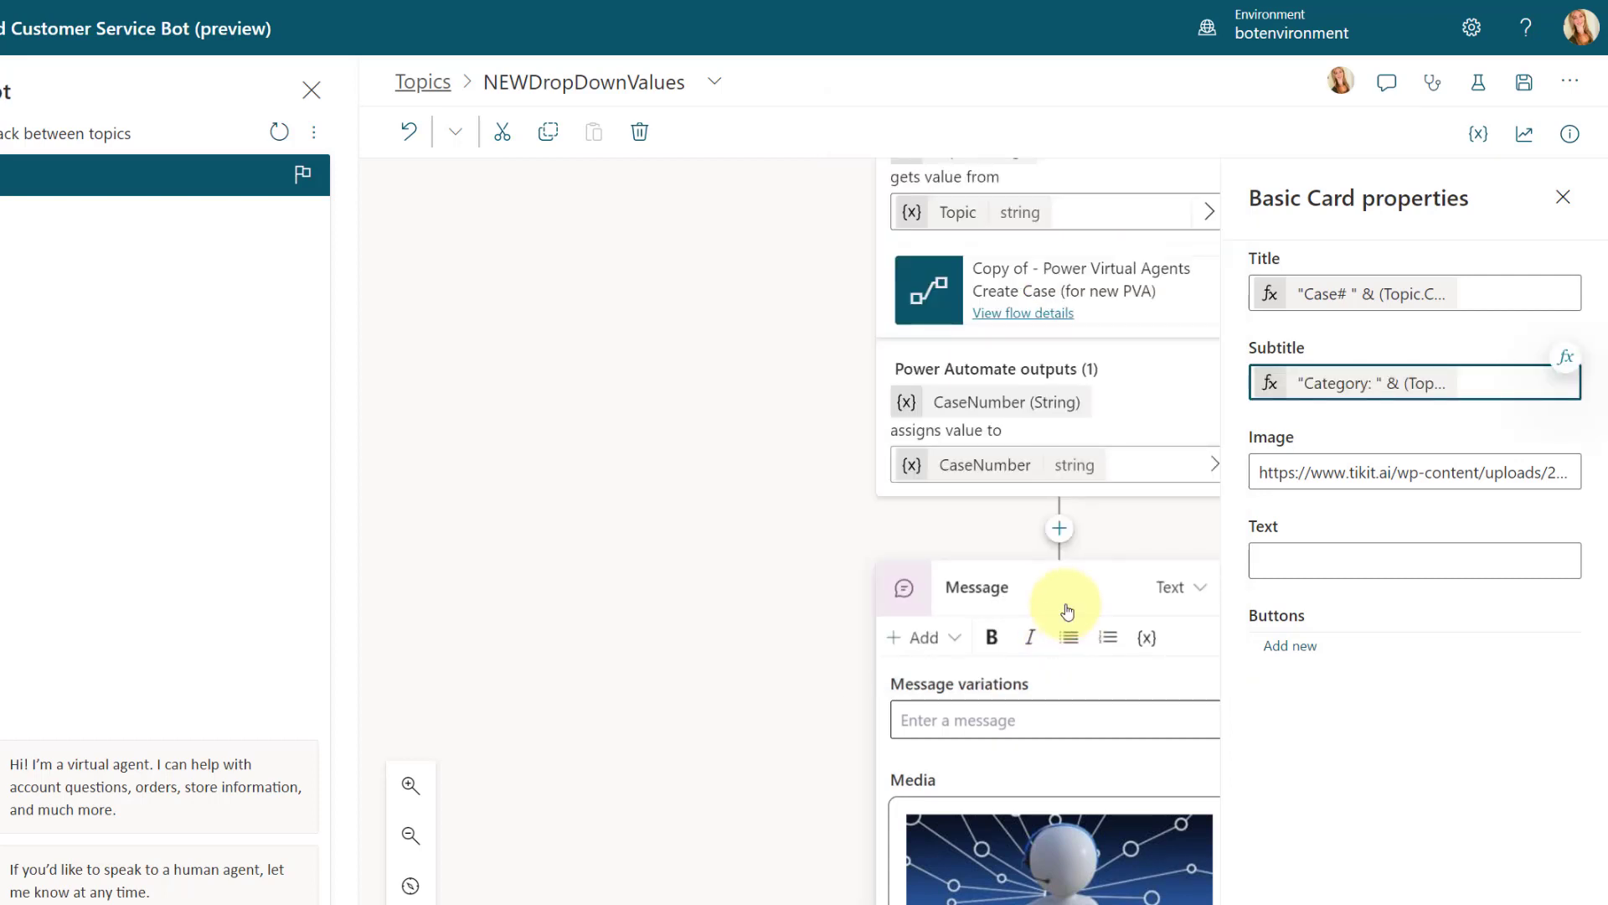
# Step: Check which variable stores the case description and start the card's text formula with "Case Description: "
pyautogui.scroll(10, 1068, 610)
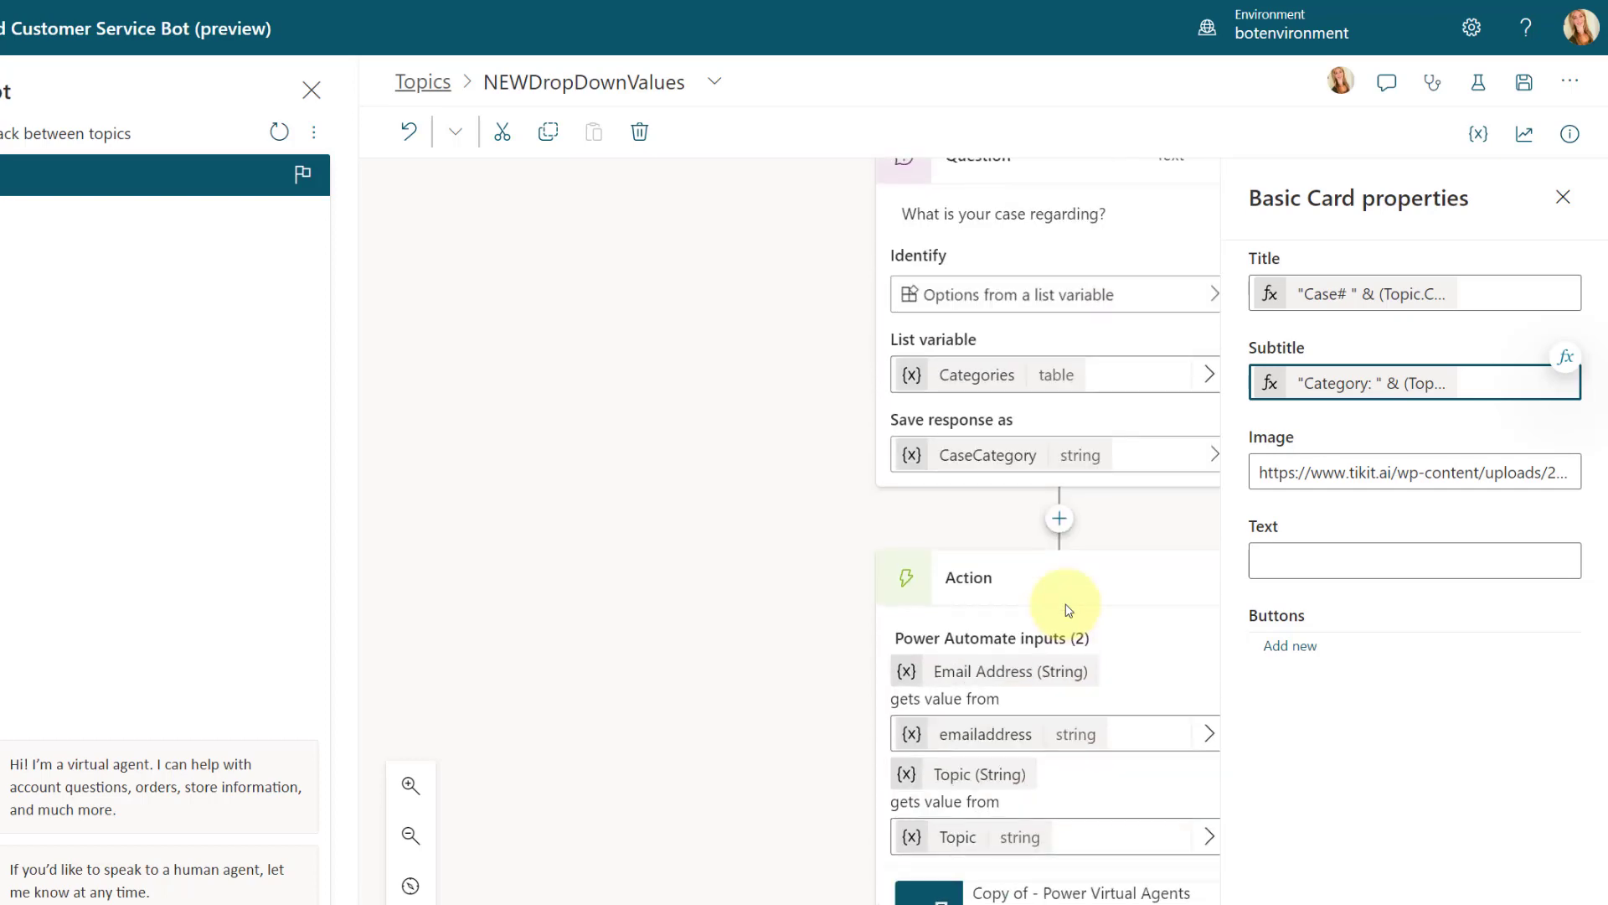
pyautogui.scroll(10, 1068, 610)
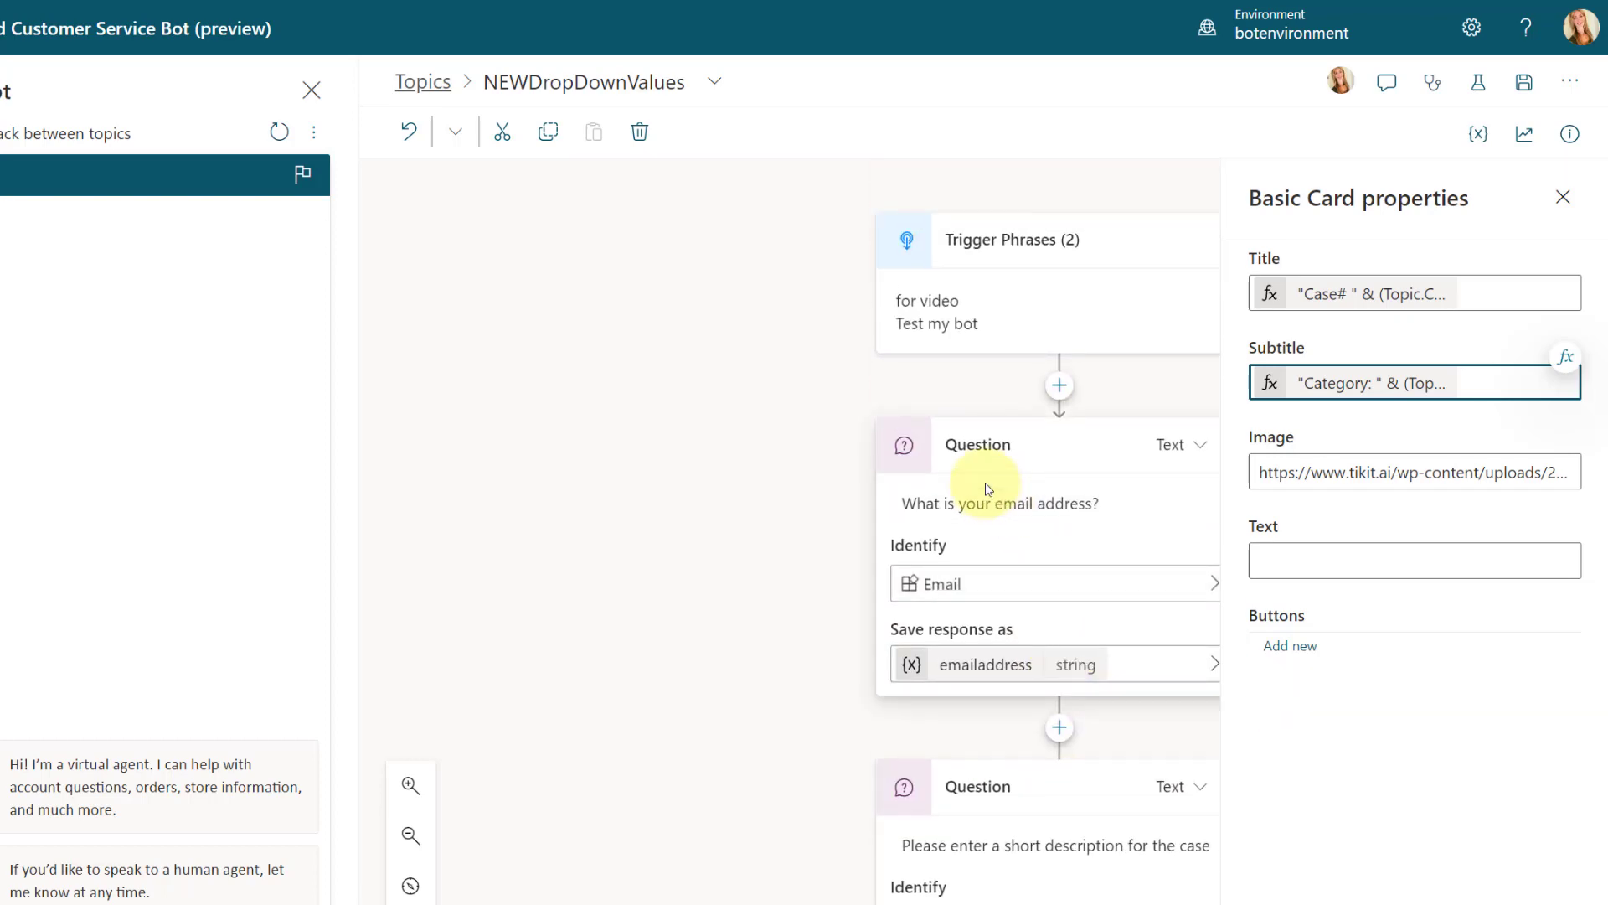
pyautogui.scroll(-1, 1005, 481)
pyautogui.scroll(-4, 1007, 597)
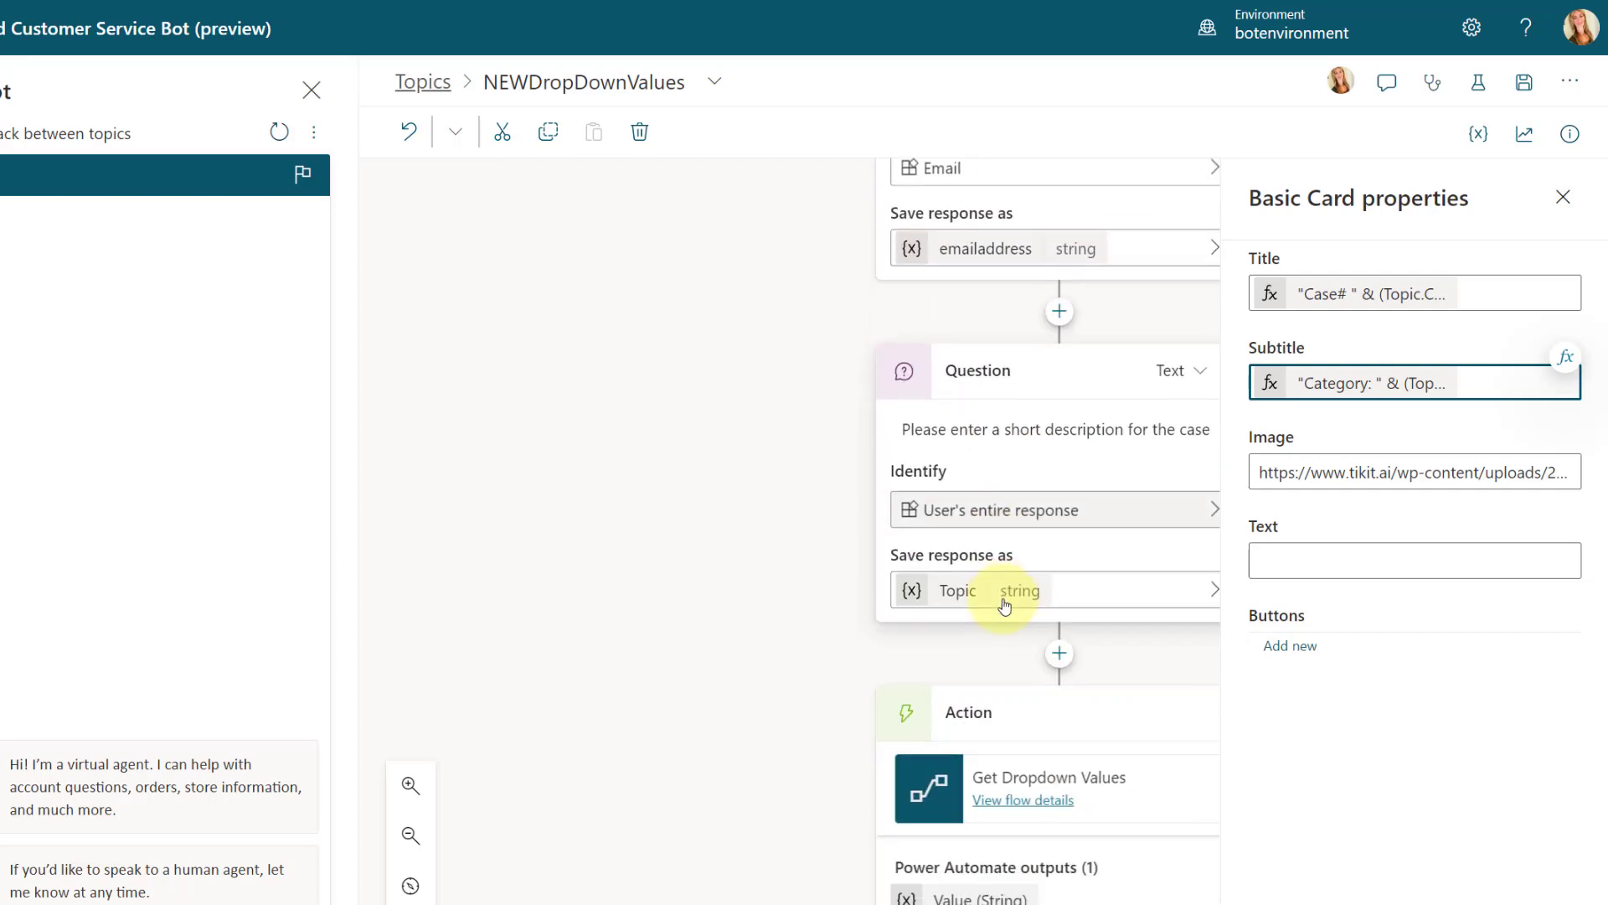
pyautogui.click(1291, 558)
pyautogui.click(1566, 537)
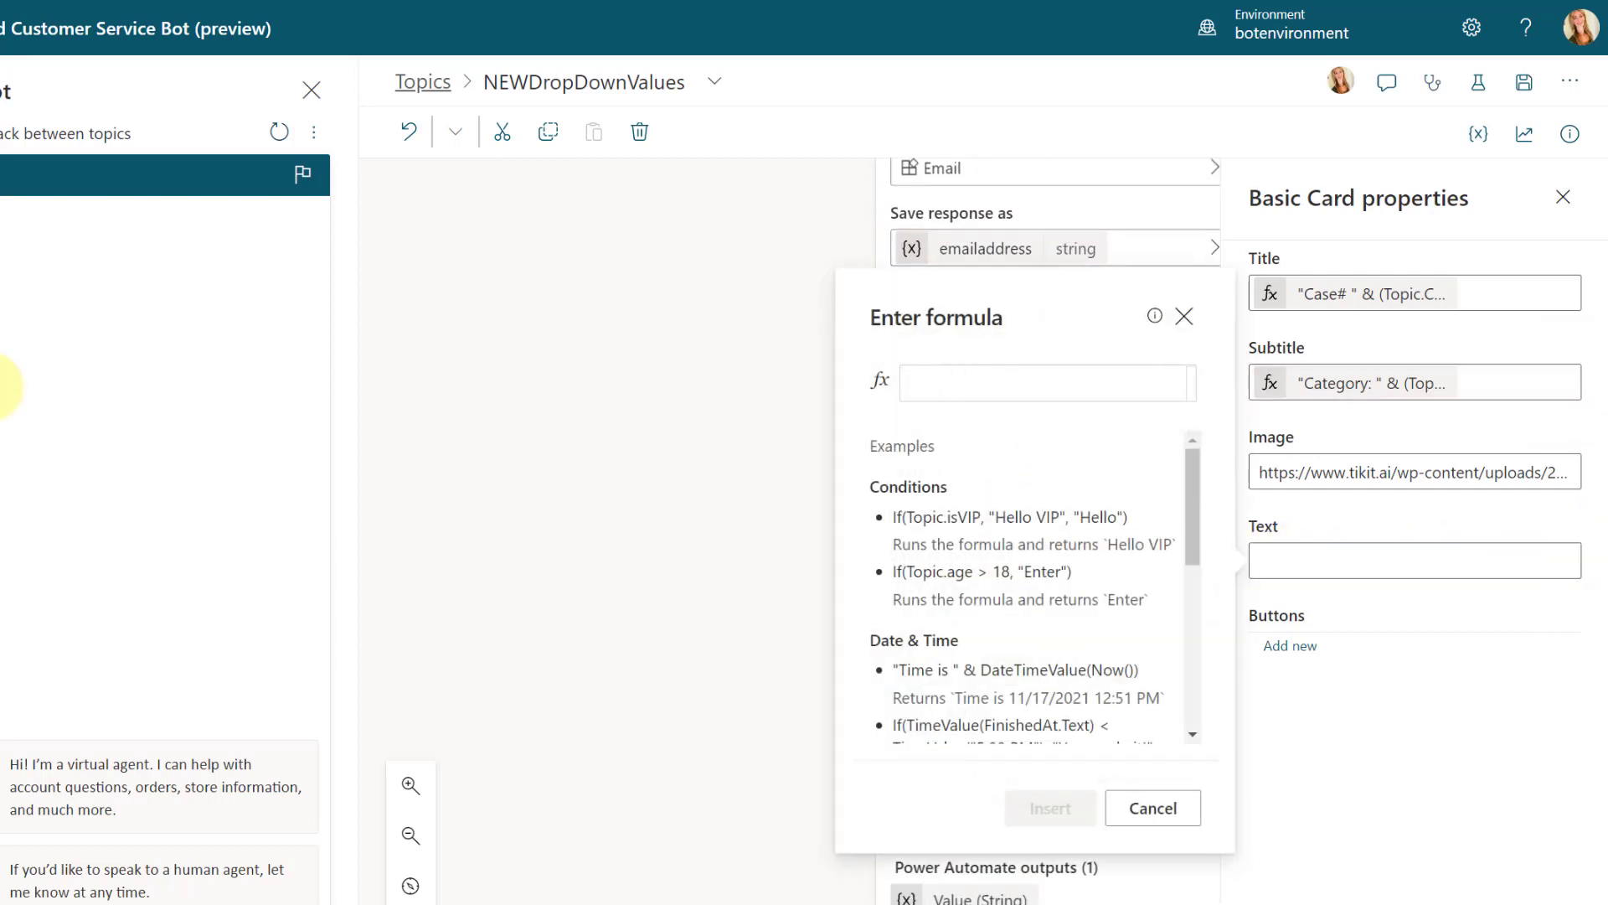
pyautogui.click(947, 387)
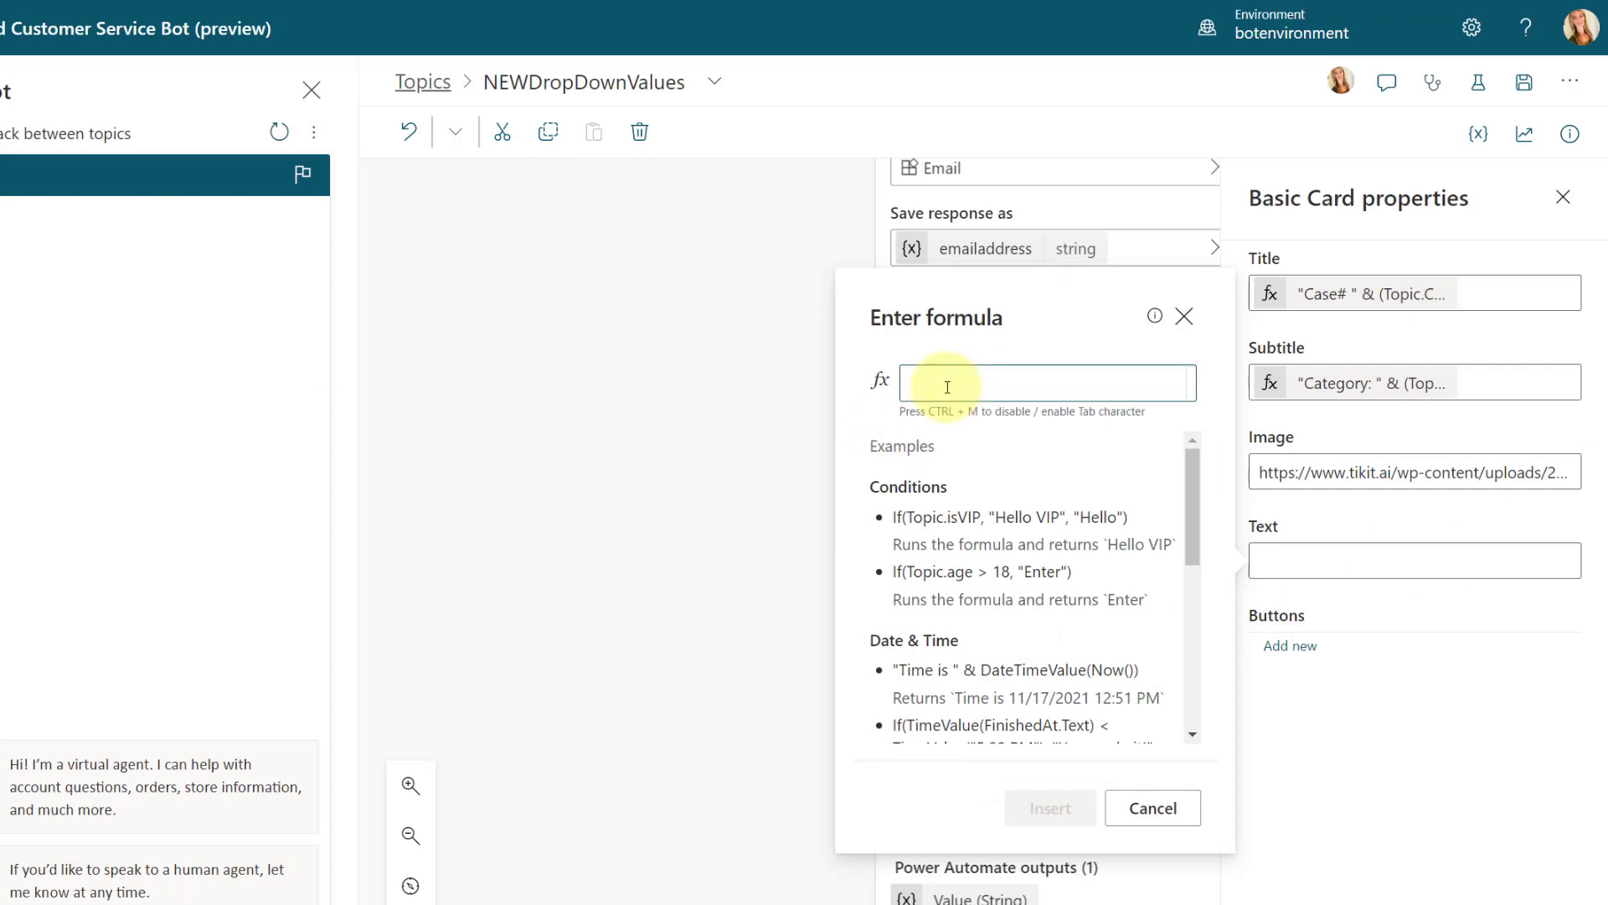
pyautogui.write('"C')
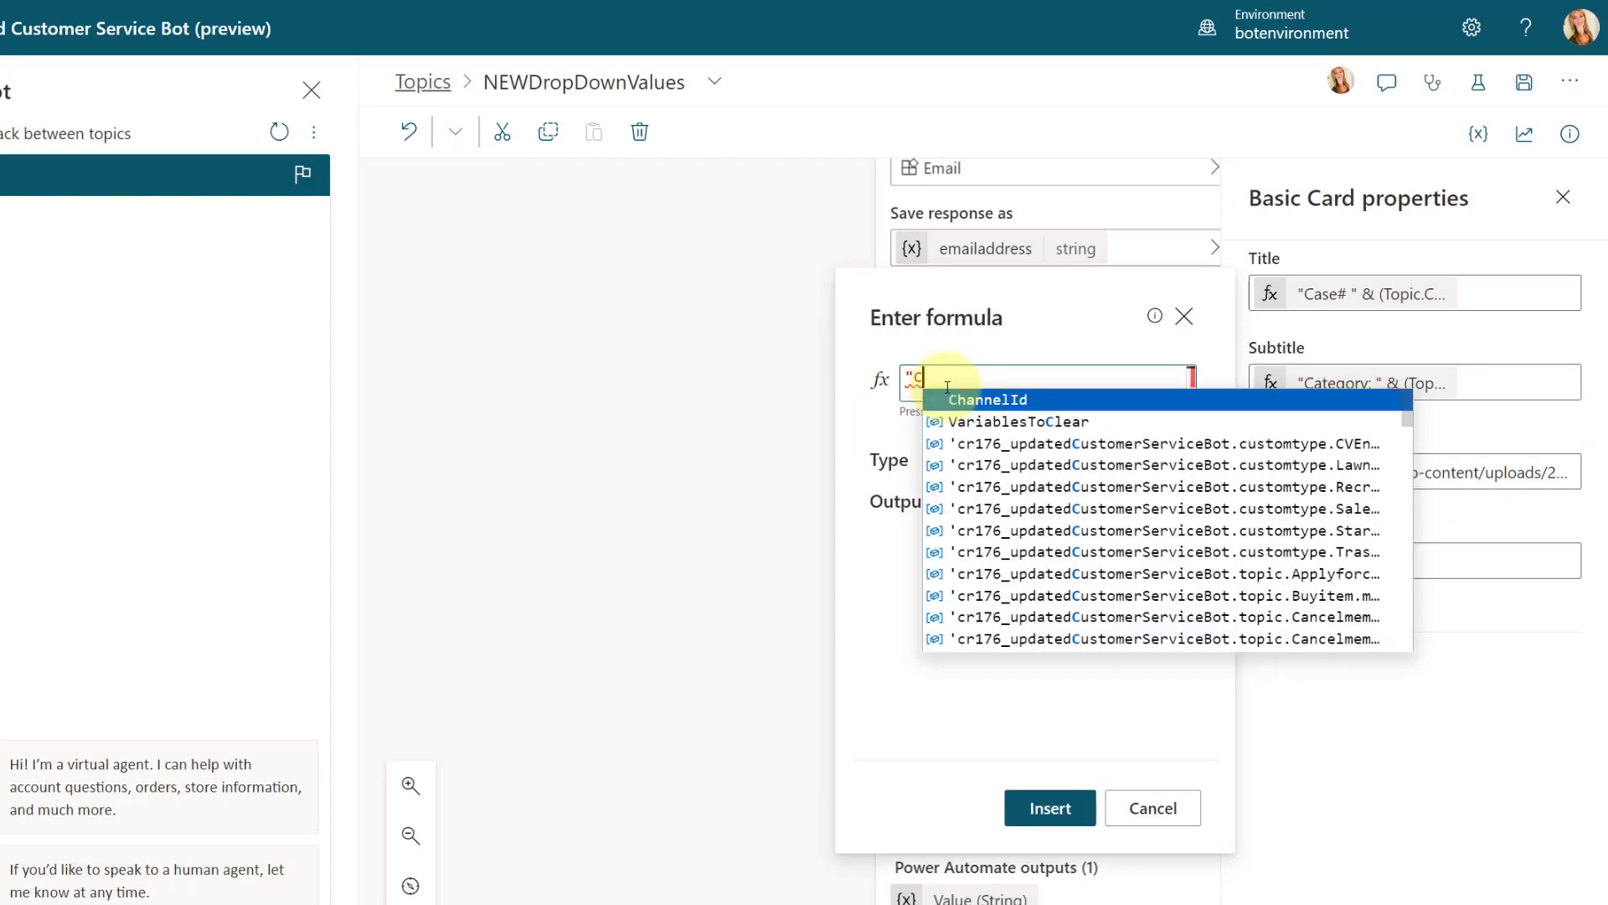
pyautogui.write('ase D')
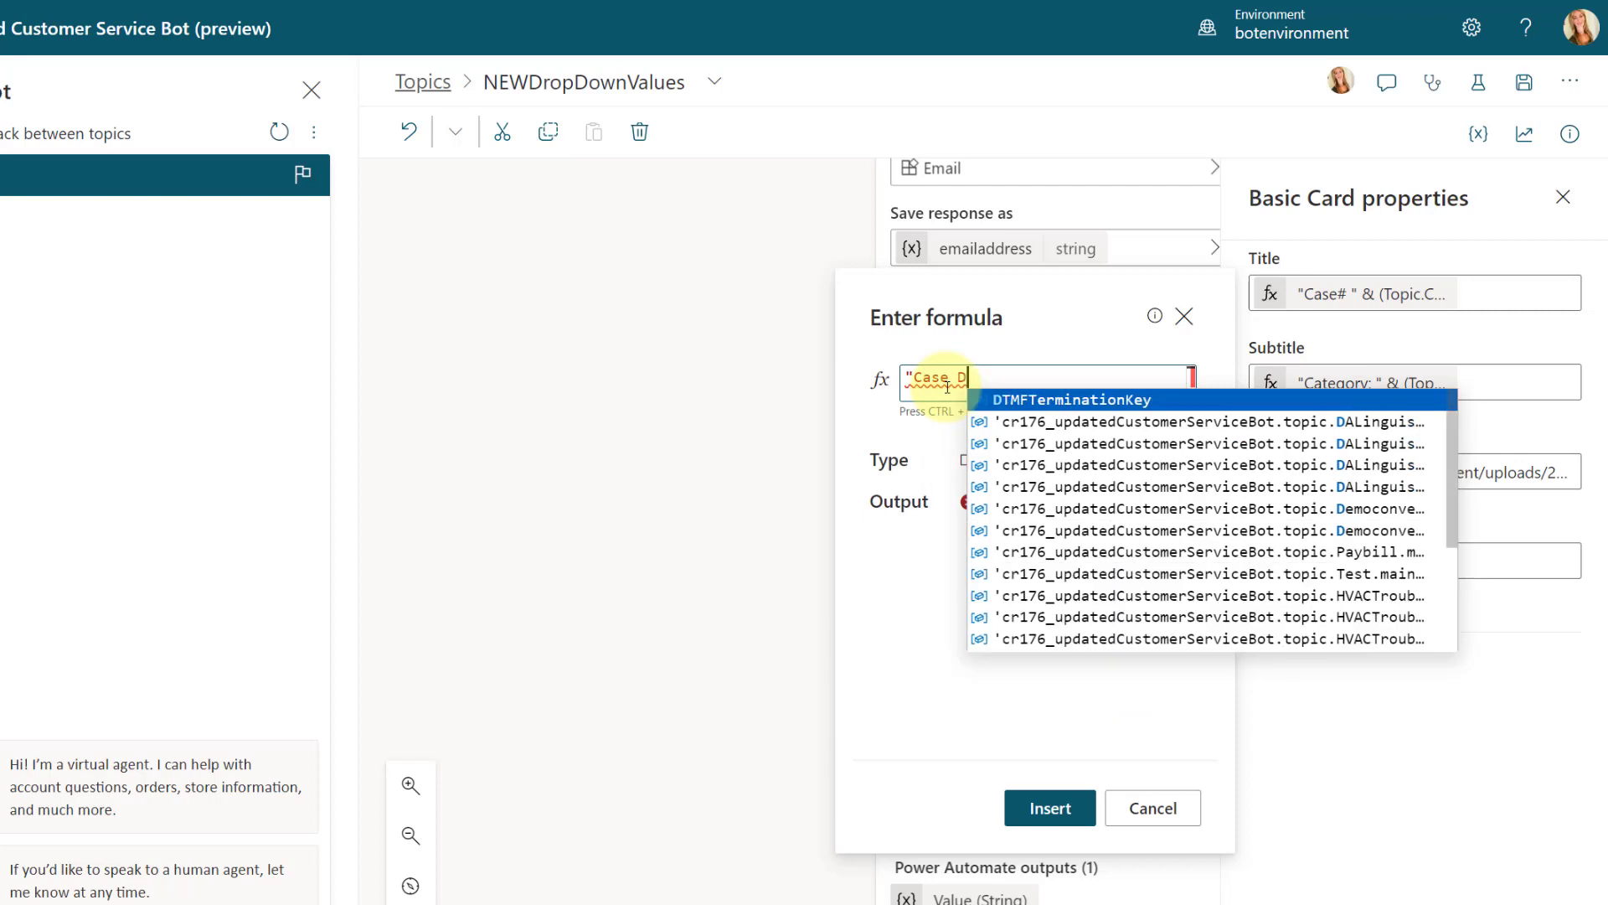
pyautogui.write('escription')
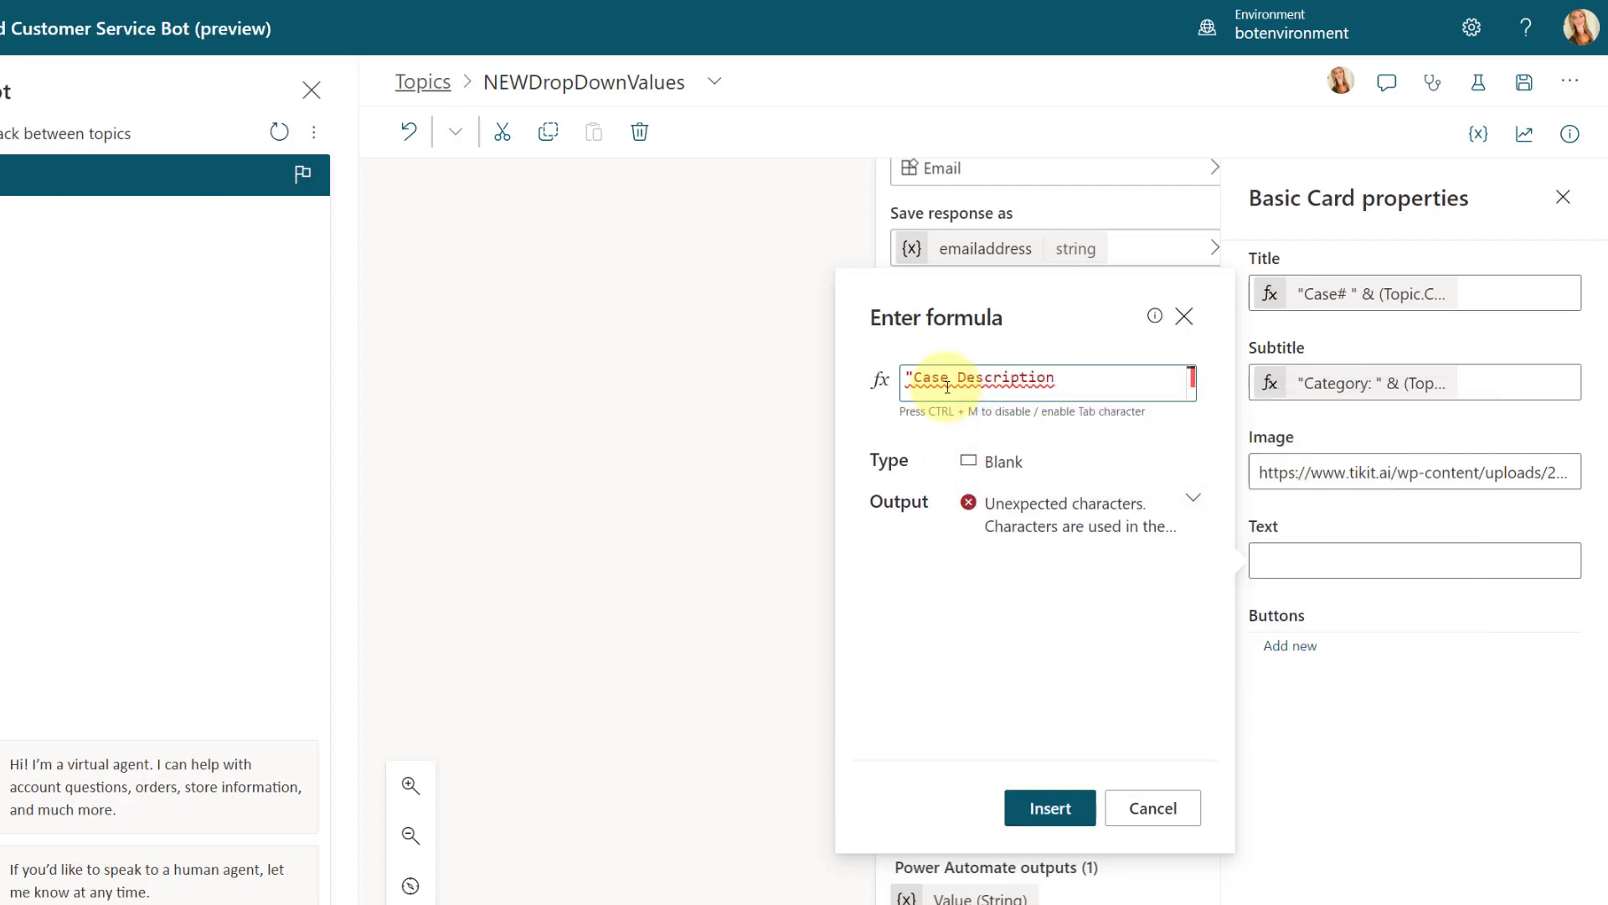
pyautogui.write(':"')
pyautogui.press('BackSpace')
pyautogui.write('" ')
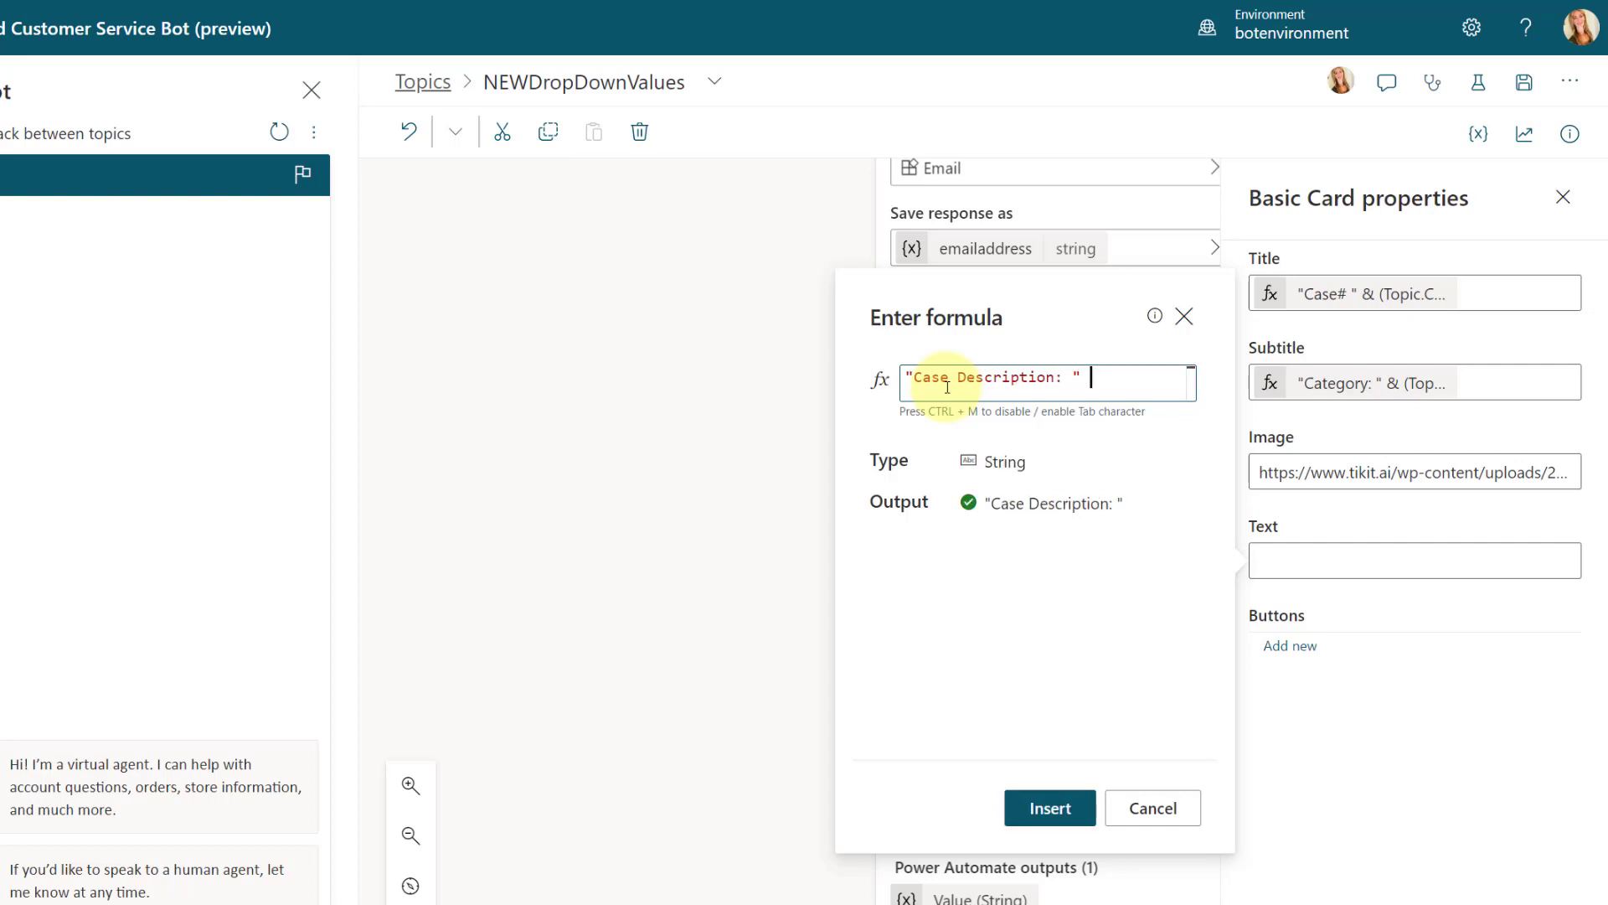
pyautogui.write('&')
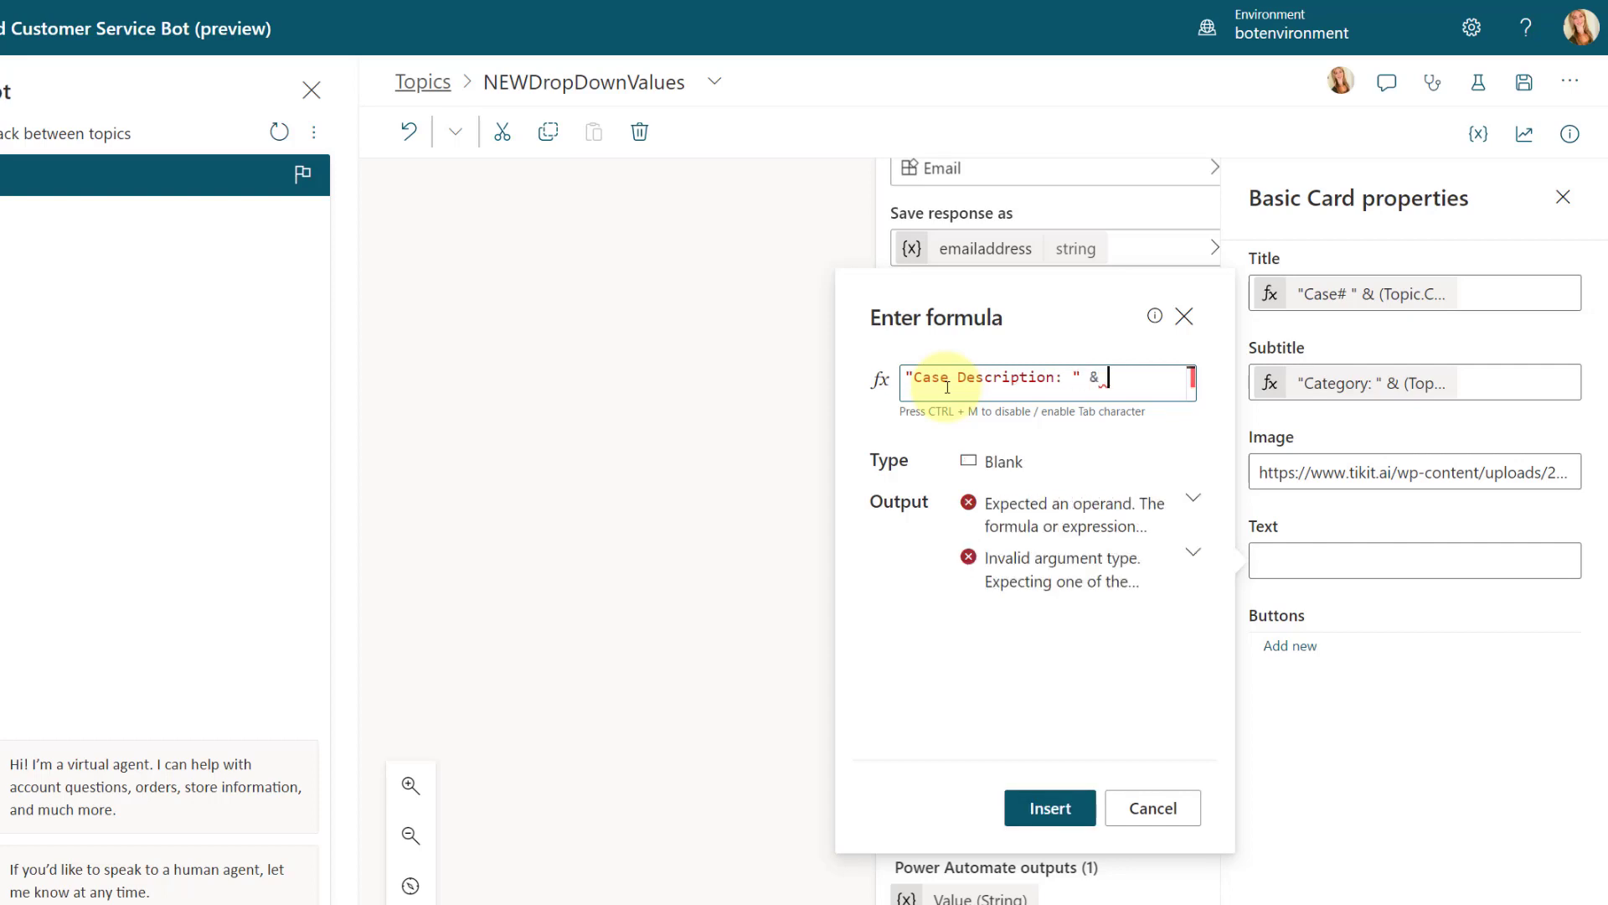
pyautogui.write(' (Topic')
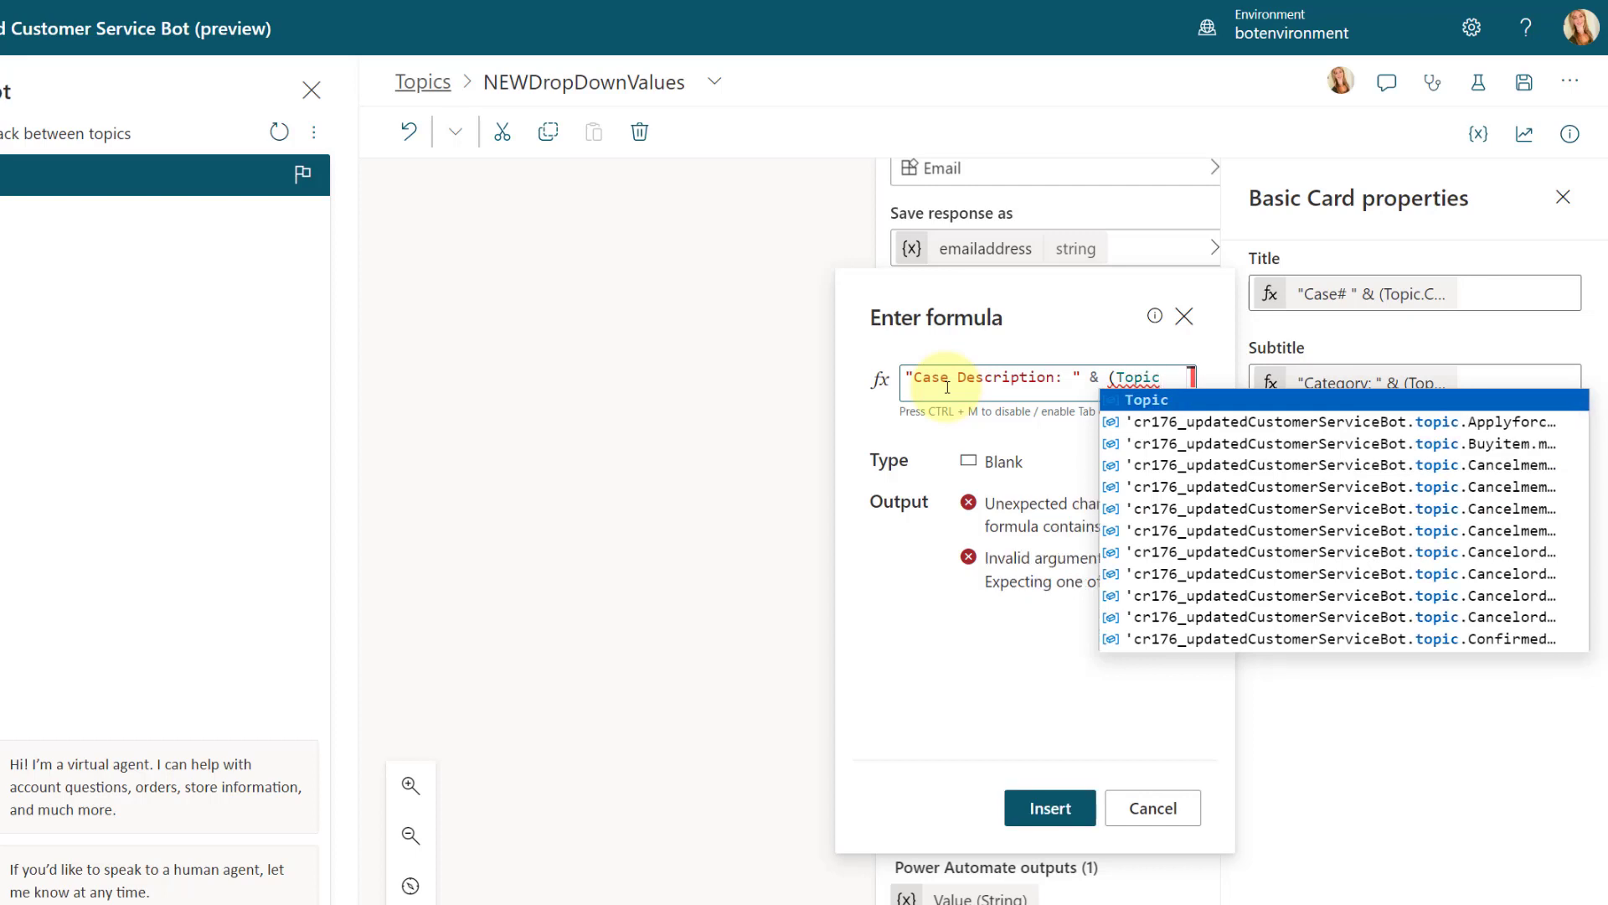
# Step: Append & (Topic.Topic) to the text formula and insert it into the card
pyautogui.press('BackSpace')
pyautogui.press('BackSpace')
pyautogui.press('BackSpace')
pyautogui.press('BackSpace')
pyautogui.press('BackSpace')
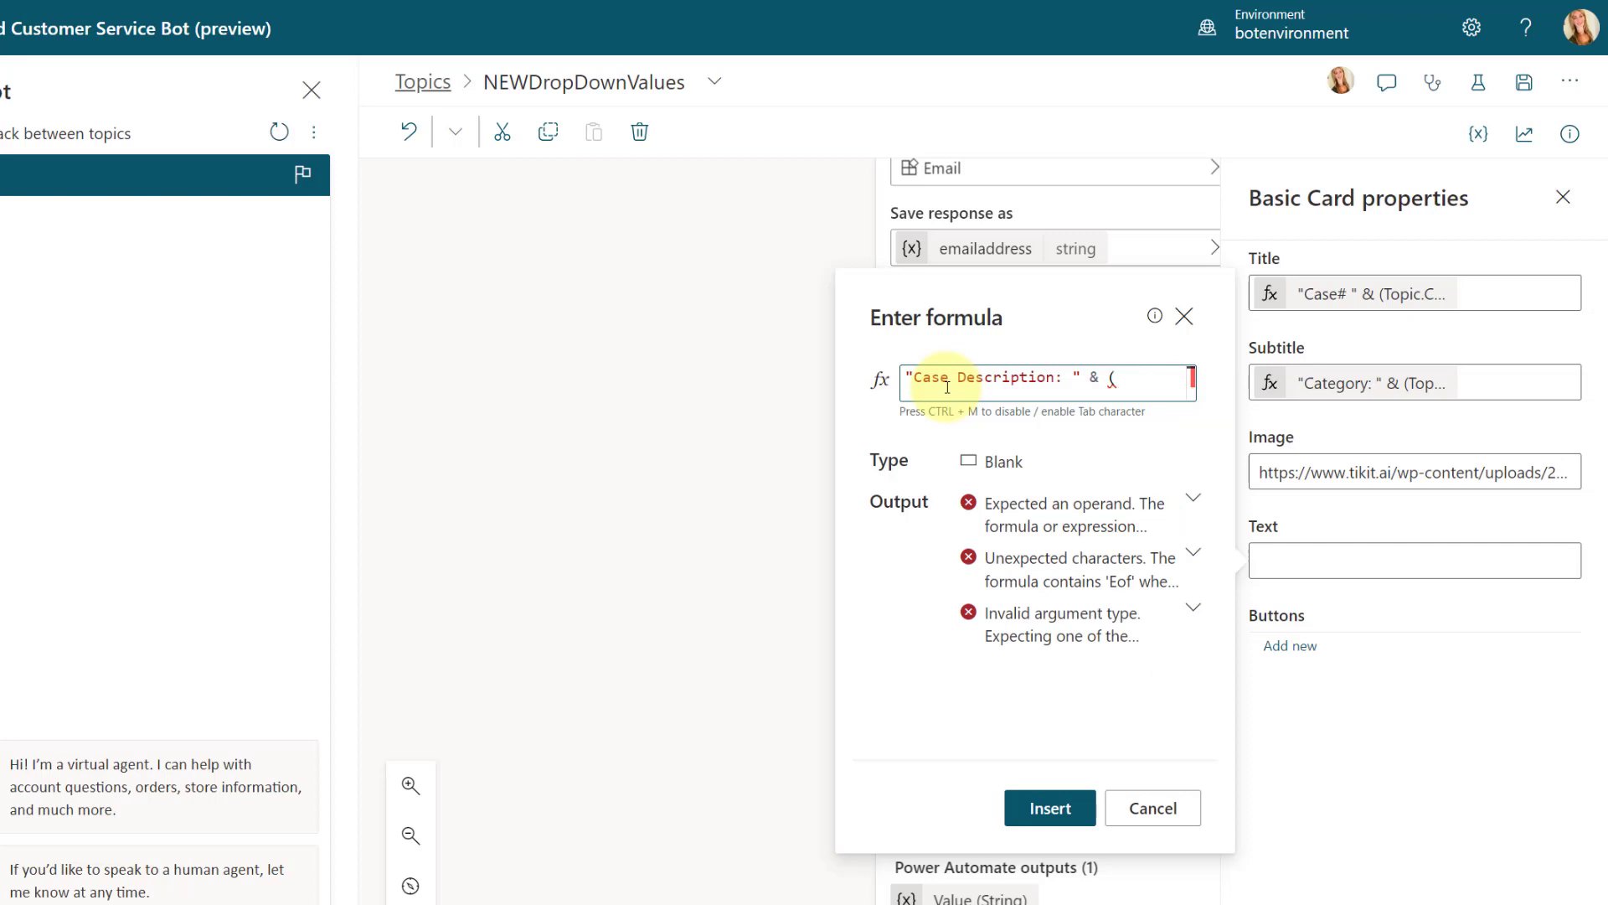
pyautogui.write('Topic')
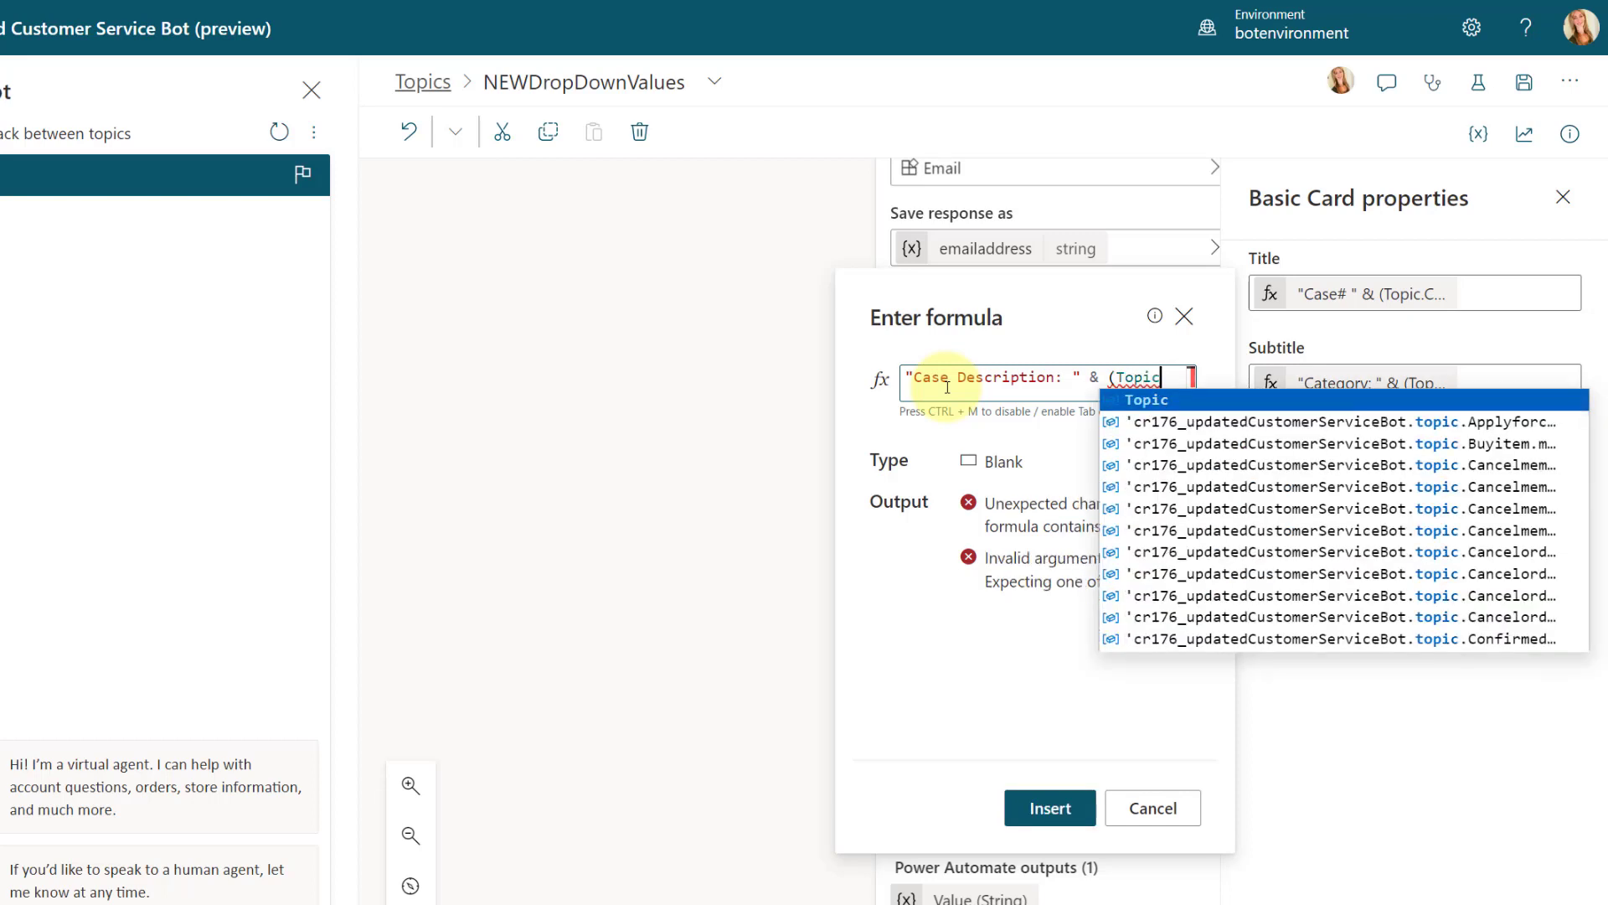
pyautogui.write('.')
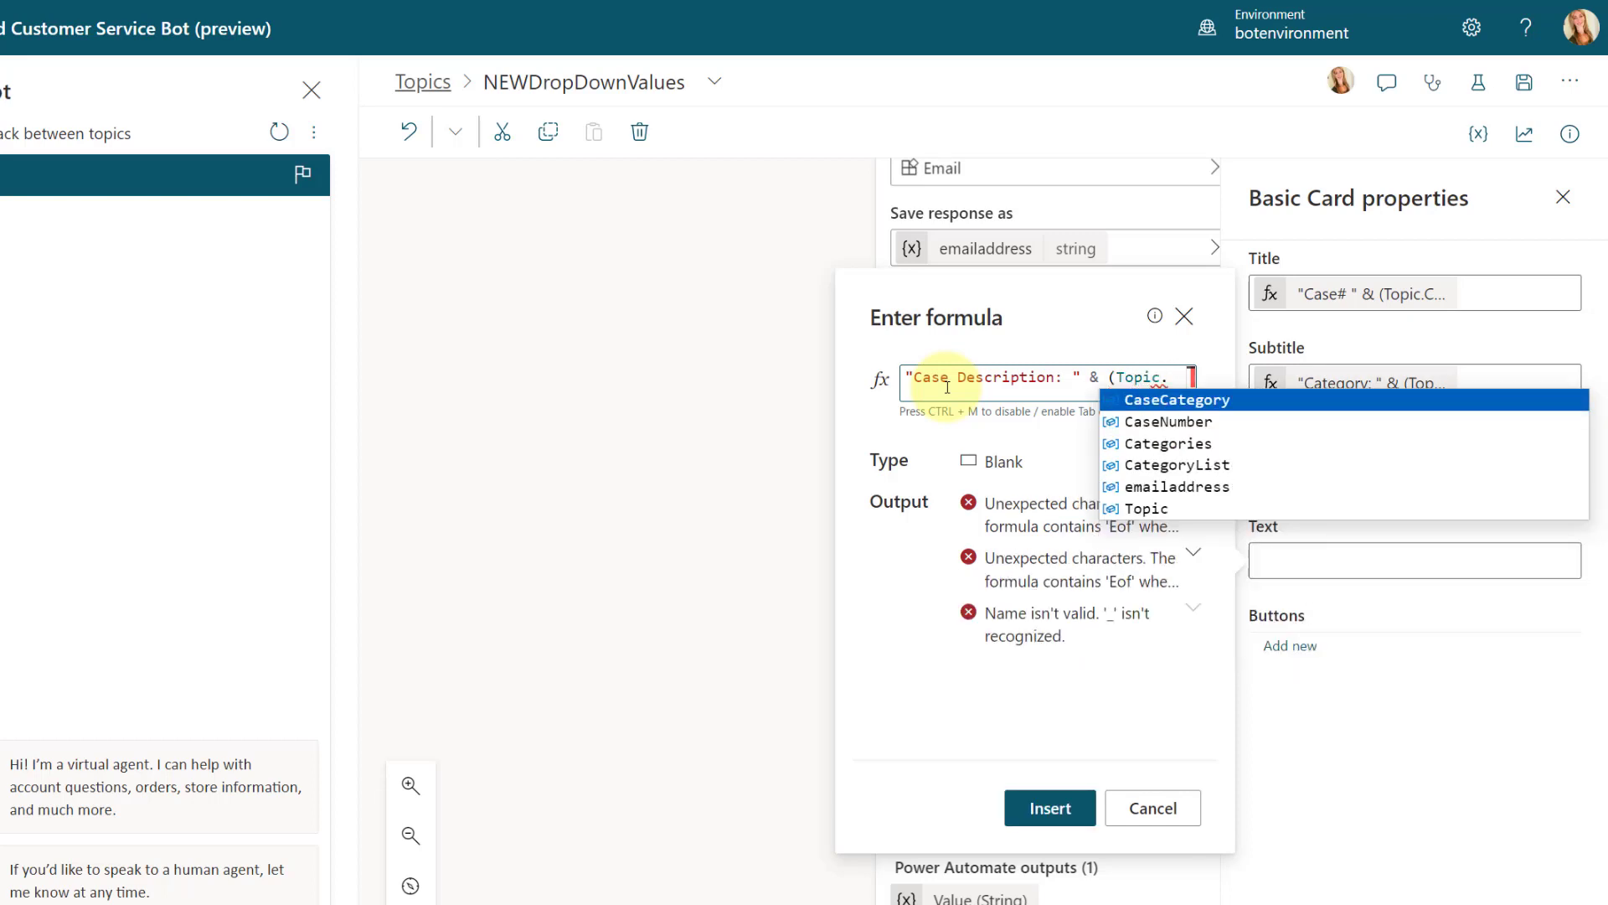
pyautogui.click(1149, 509)
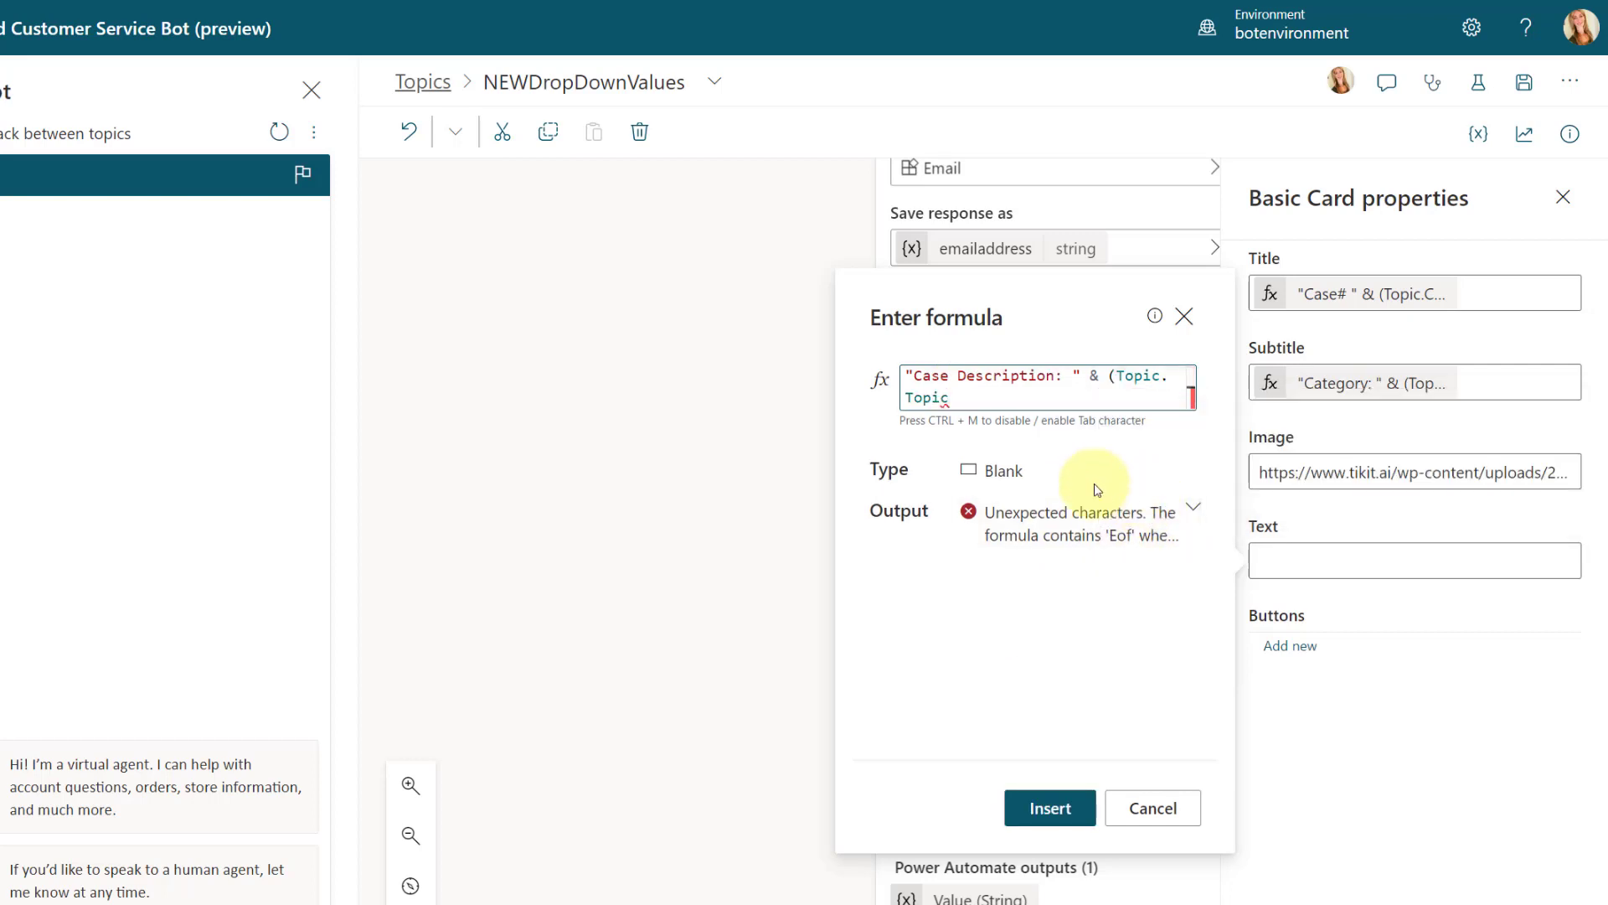
pyautogui.write(')')
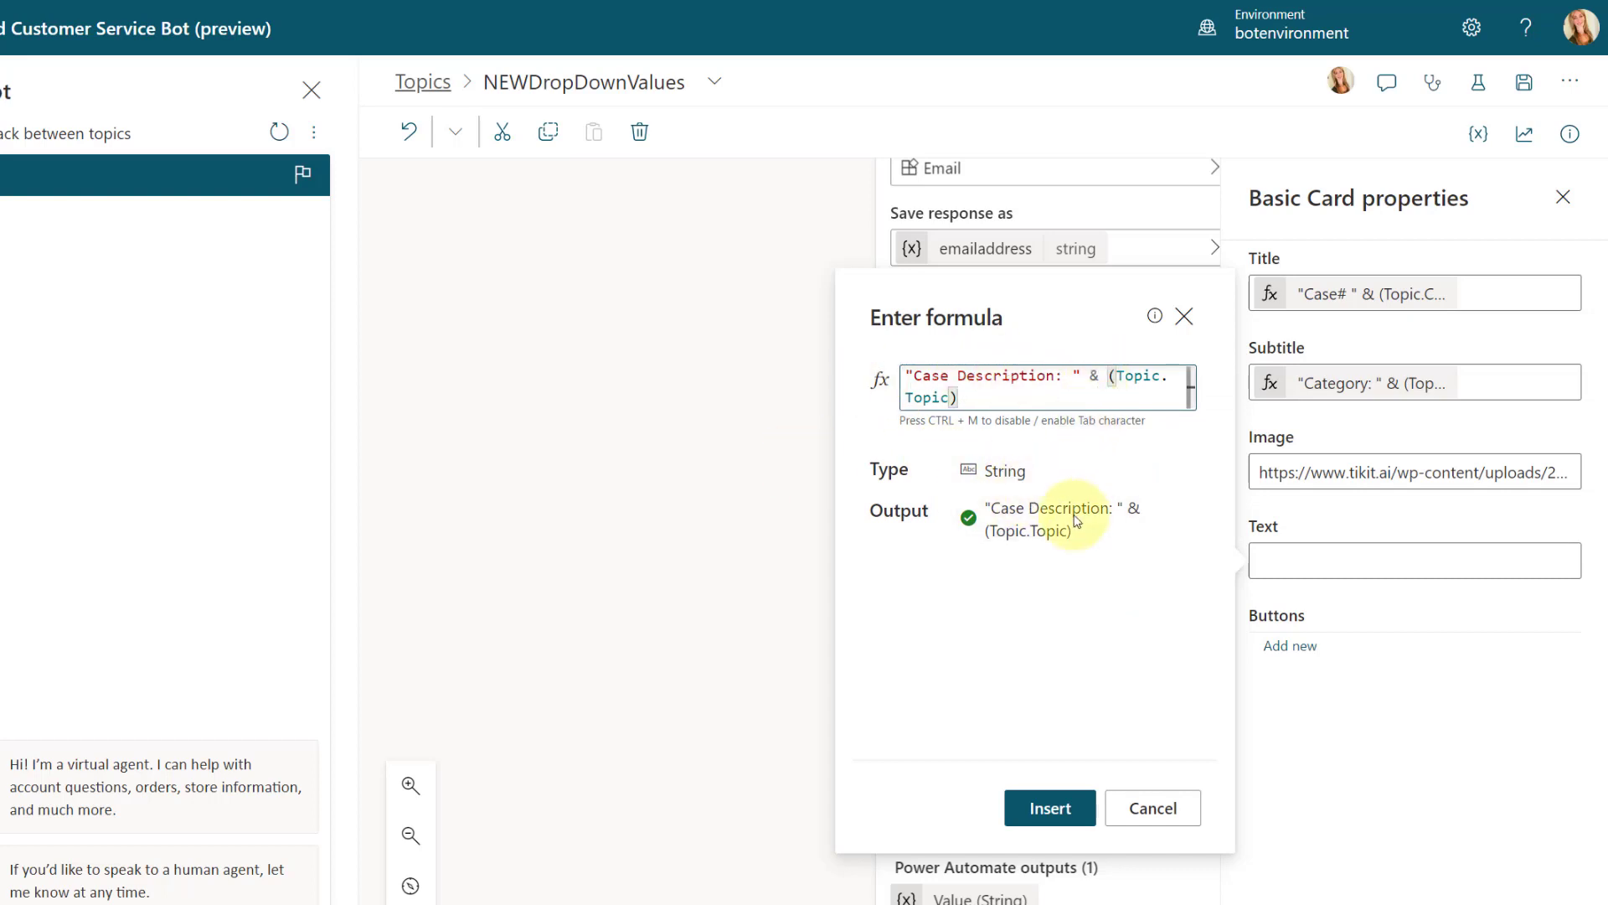
pyautogui.click(1051, 807)
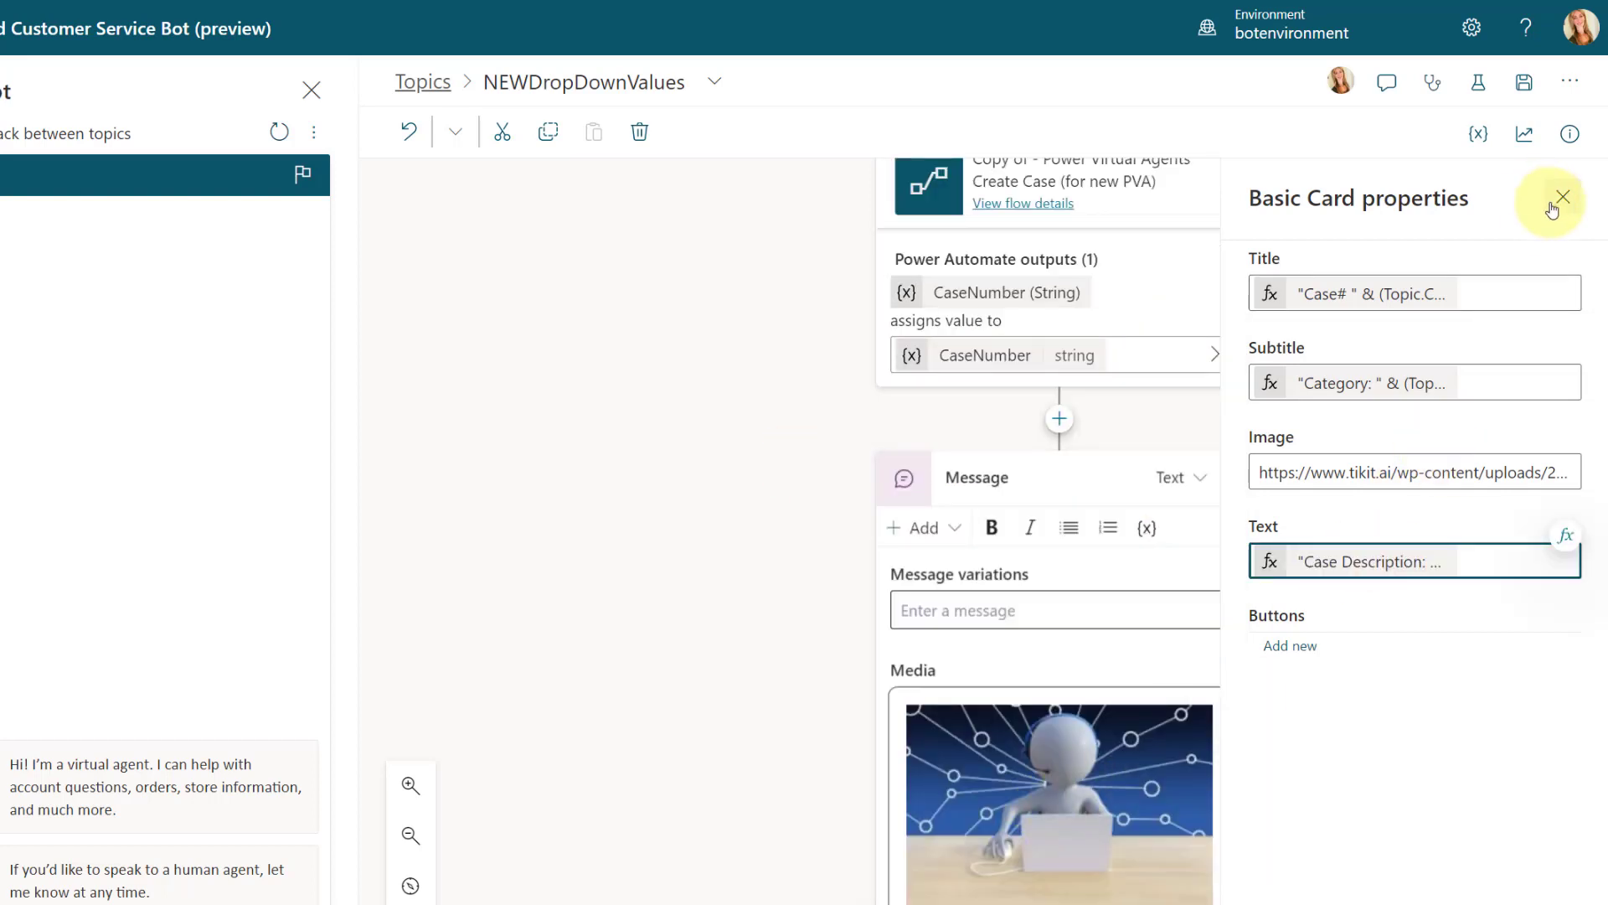
# Step: Save the NEWDropDownValues topic and close the basic card's properties
pyautogui.click(1522, 85)
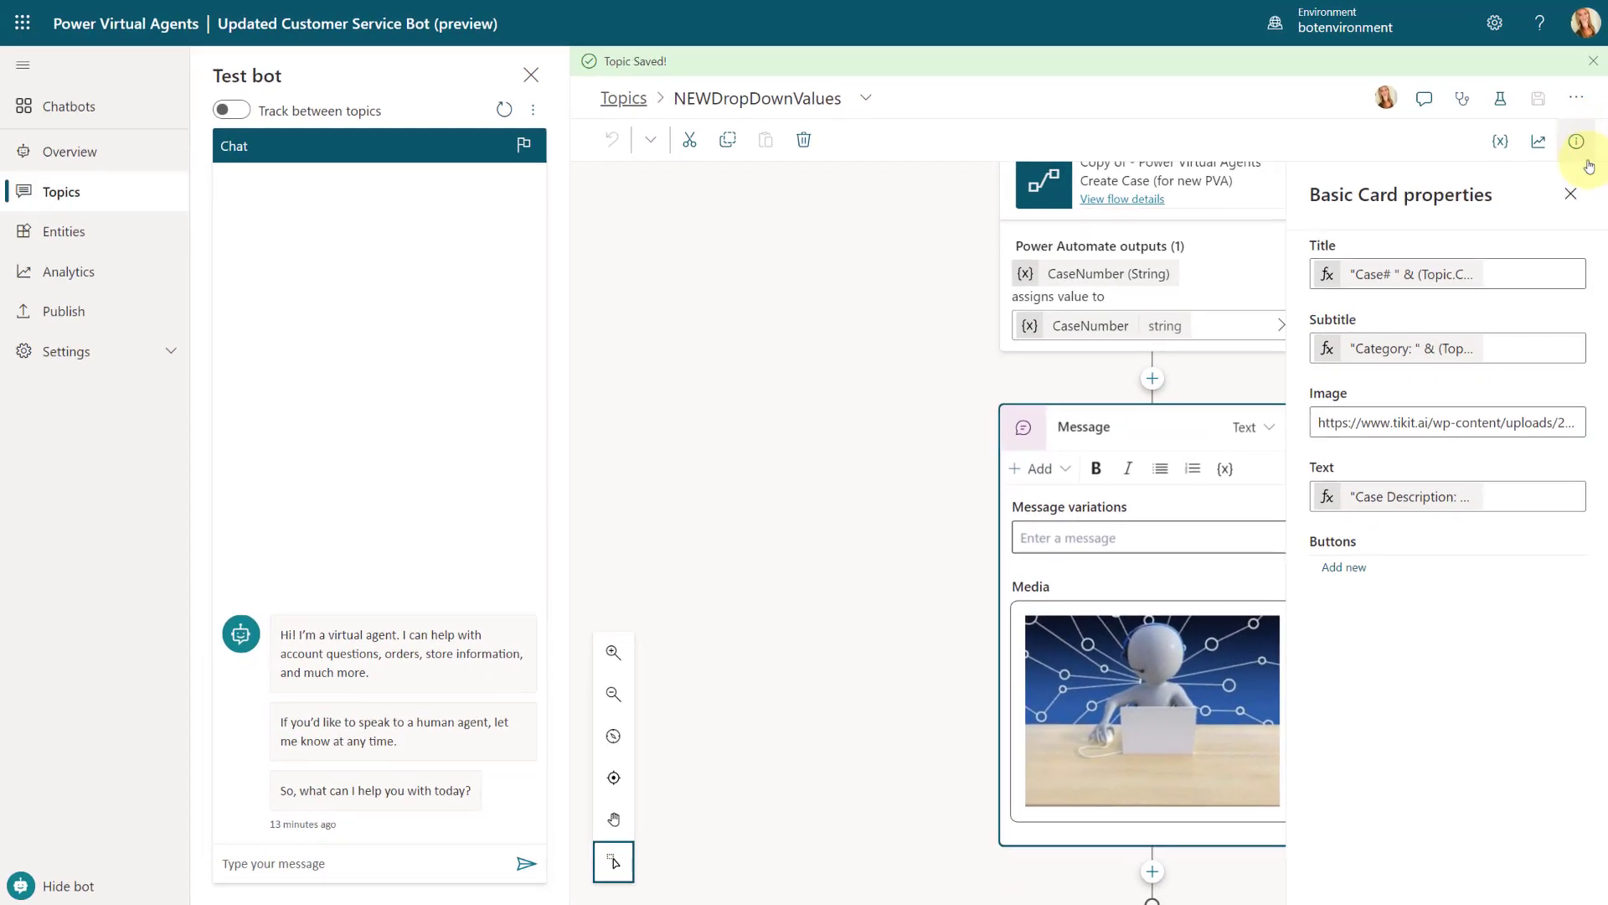
pyautogui.click(1571, 194)
pyautogui.scroll(5, 1089, 429)
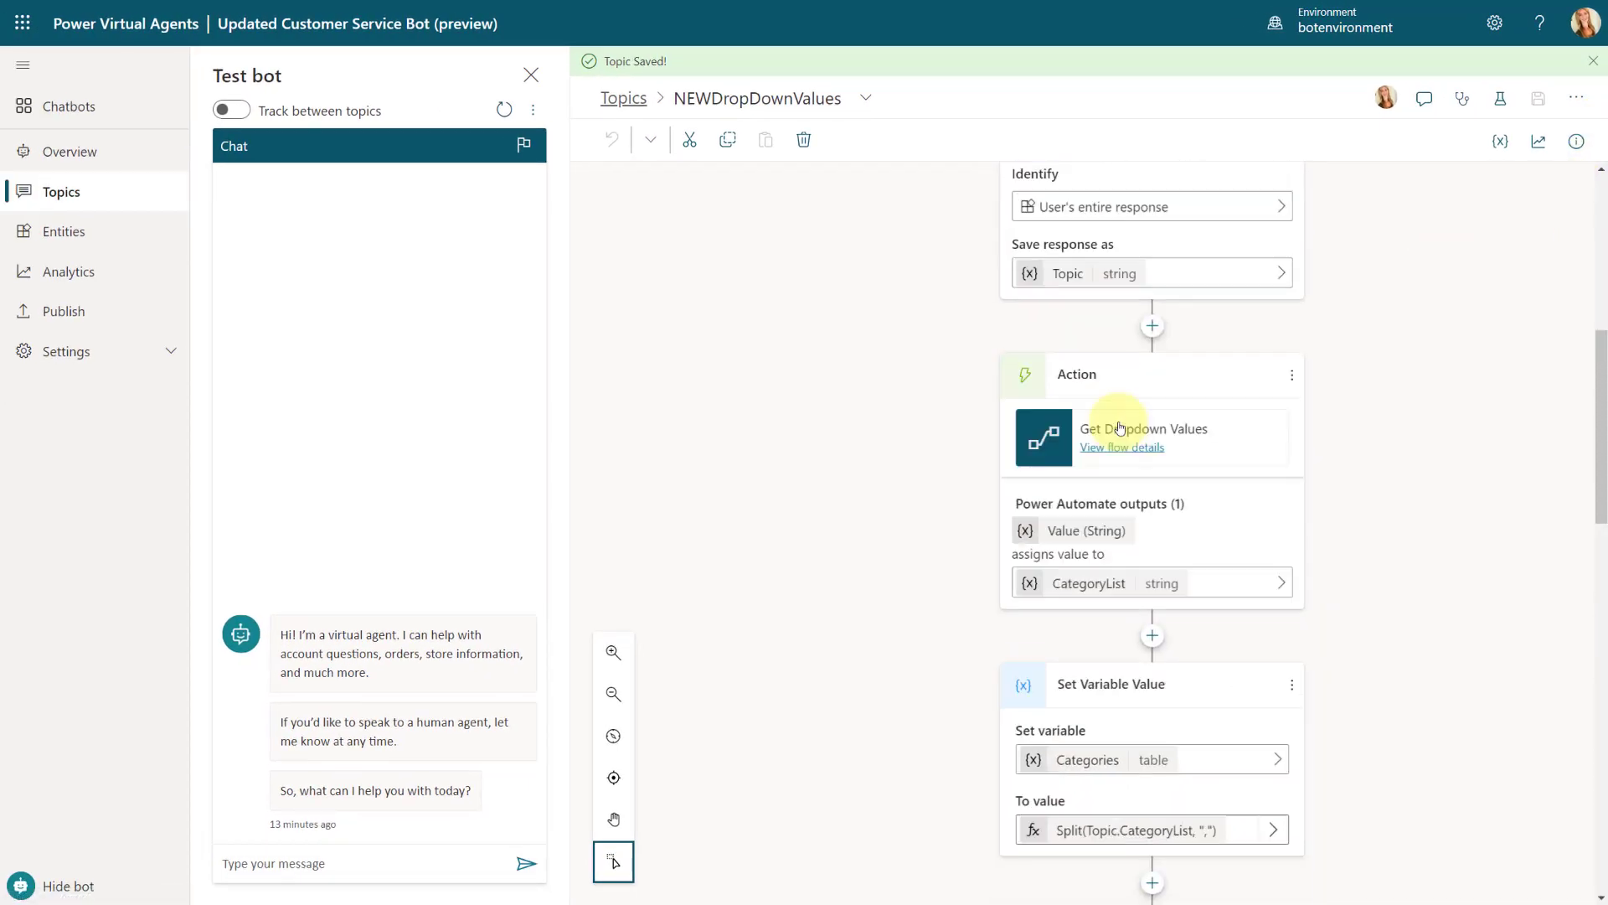
pyautogui.scroll(5, 1120, 429)
# Step: Trigger the topic in the test chat with "test my bot" and answer the first question with the contact's e-mail address
pyautogui.click(333, 864)
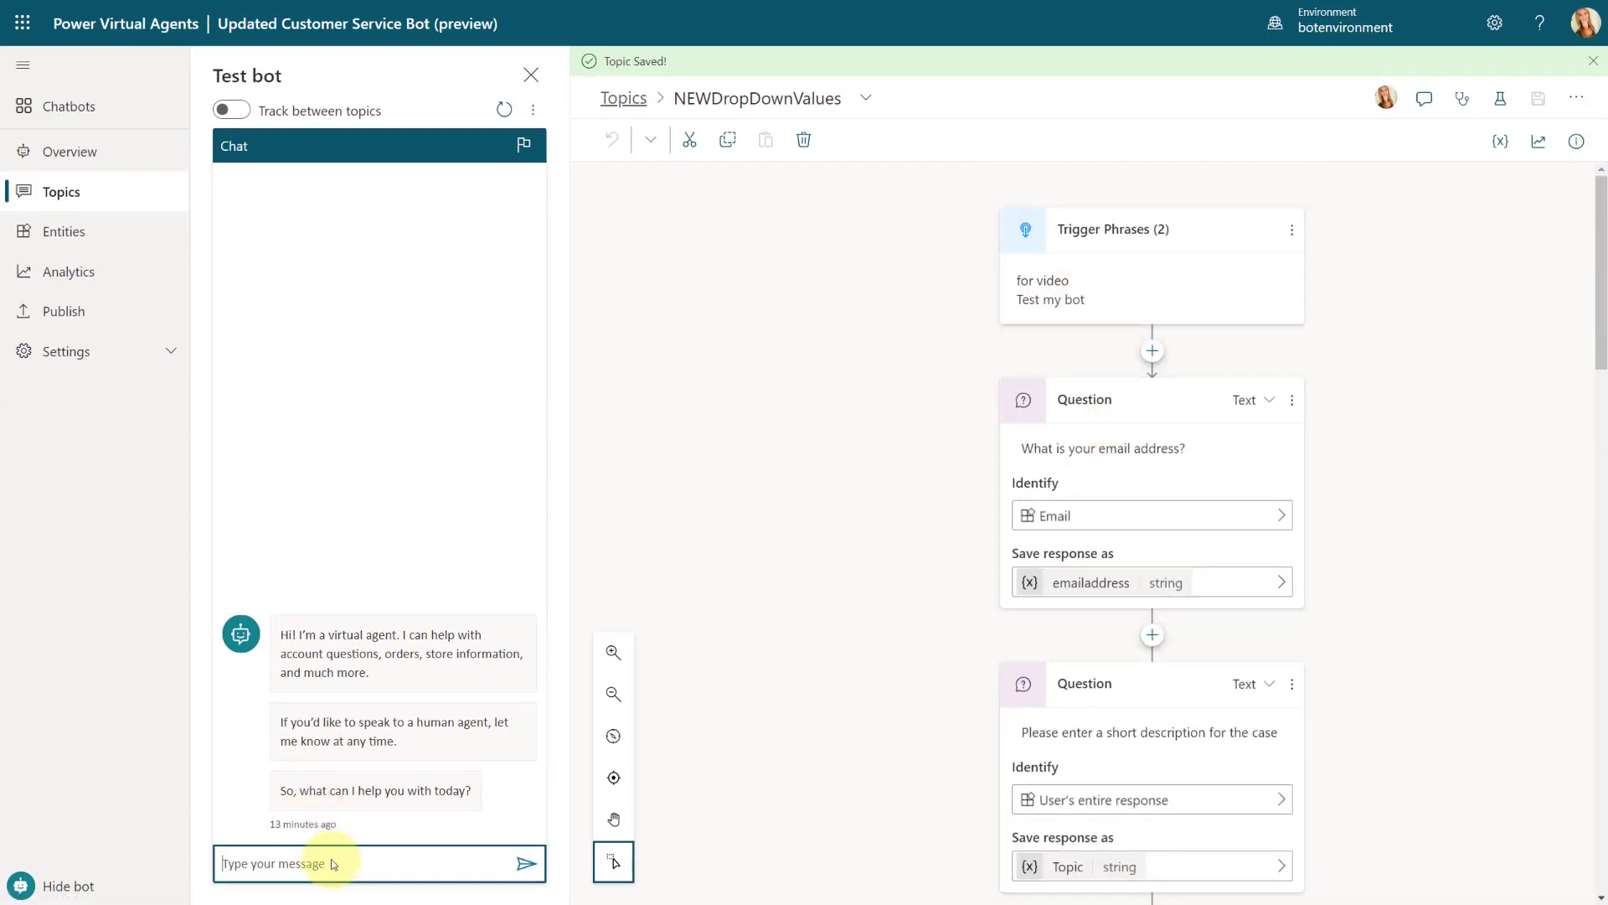
pyautogui.write('test my bot')
pyautogui.press('Return')
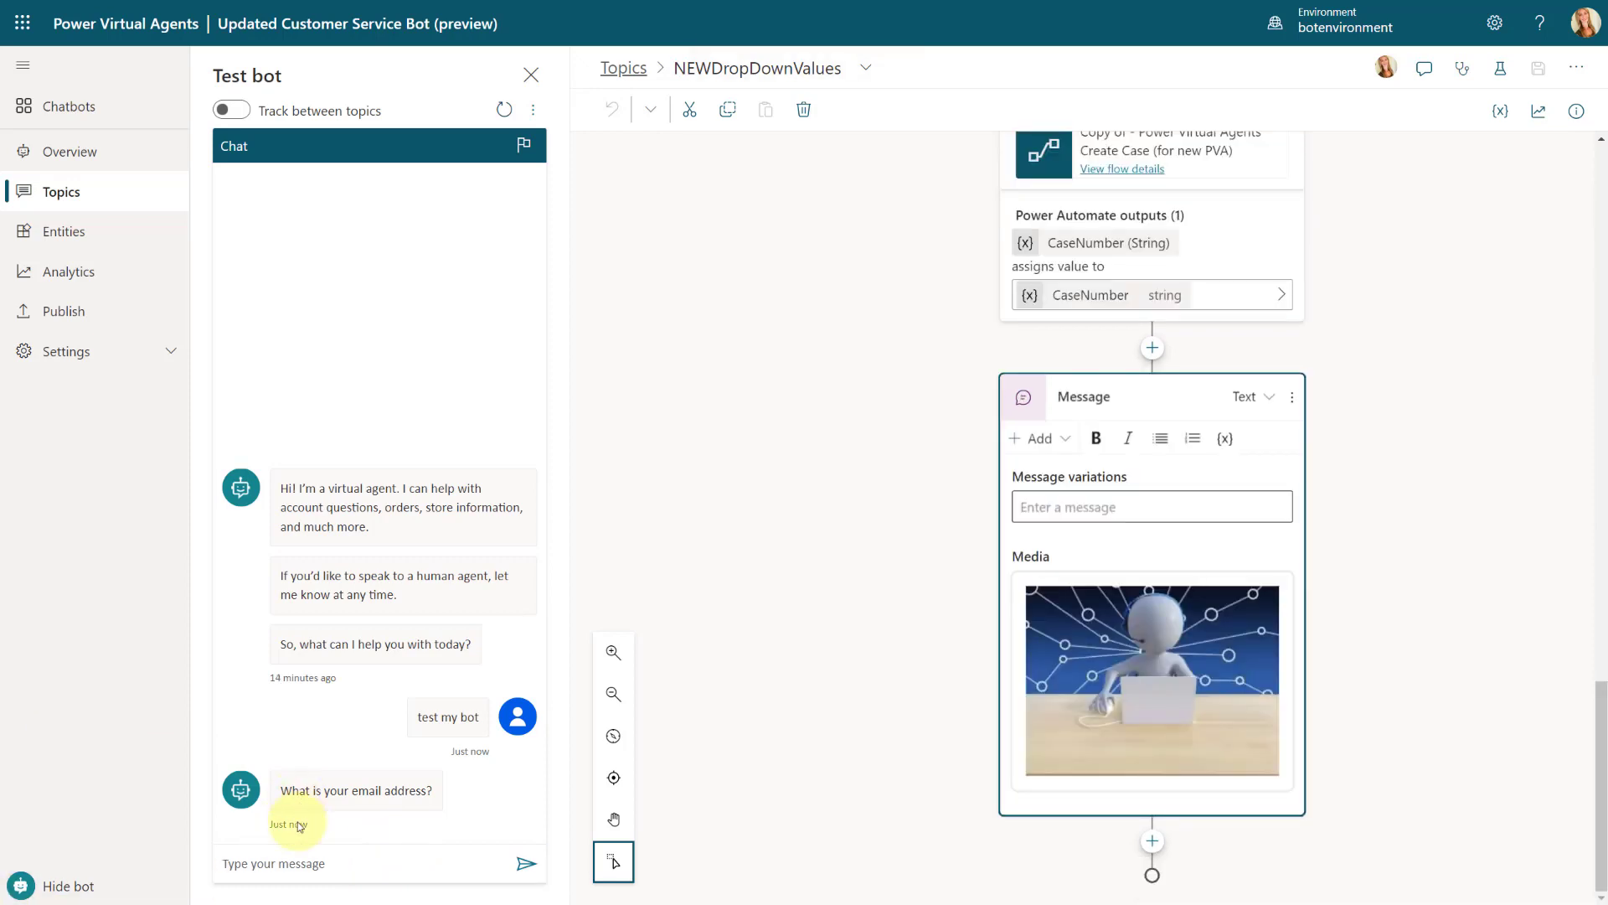
pyautogui.click(251, 861)
pyautogui.hotkey('ctrl', 'v')
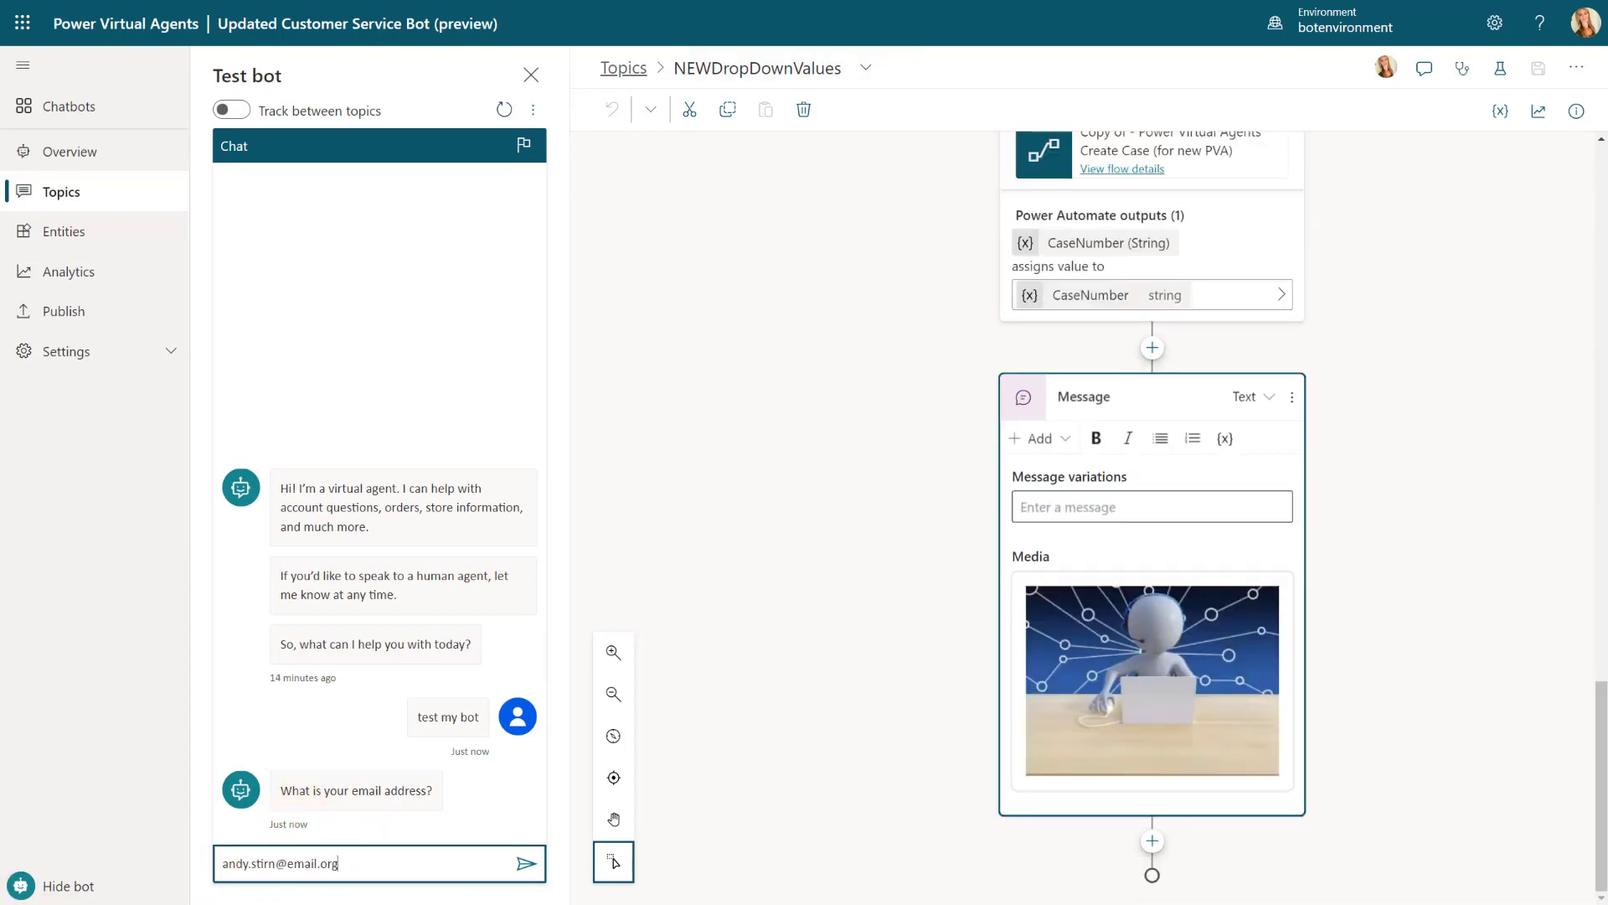
pyautogui.press('Return')
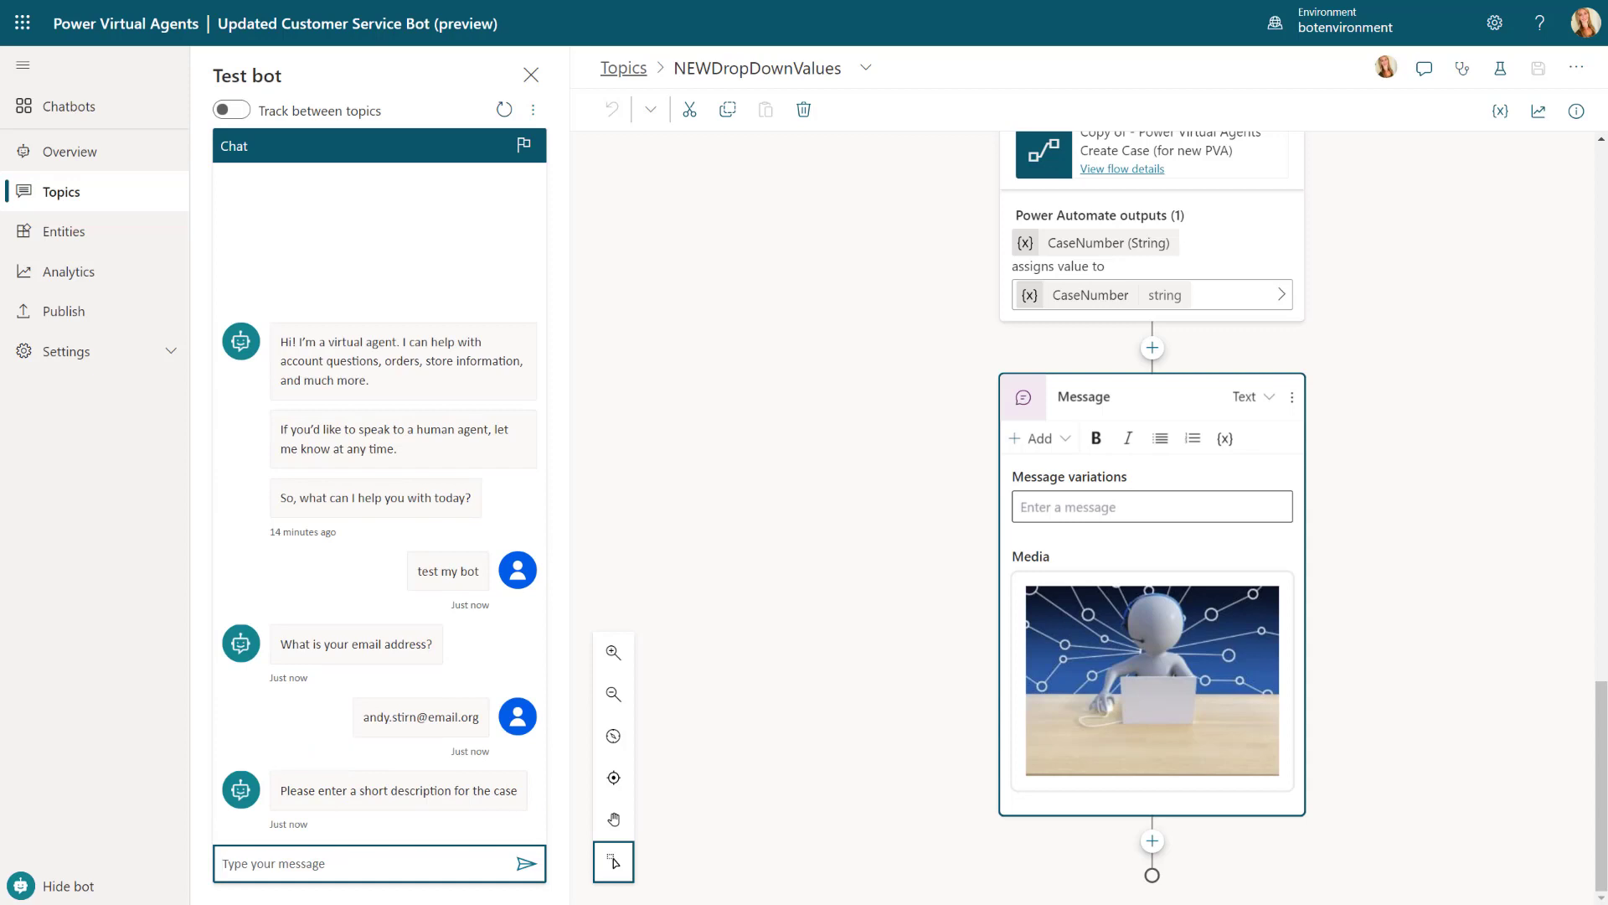
# Step: Reply "HVAC is not cooling" as the case description and choose Service as what the case is regarding
pyautogui.write('HVAC u')
pyautogui.write('s not cooling')
pyautogui.press('Return')
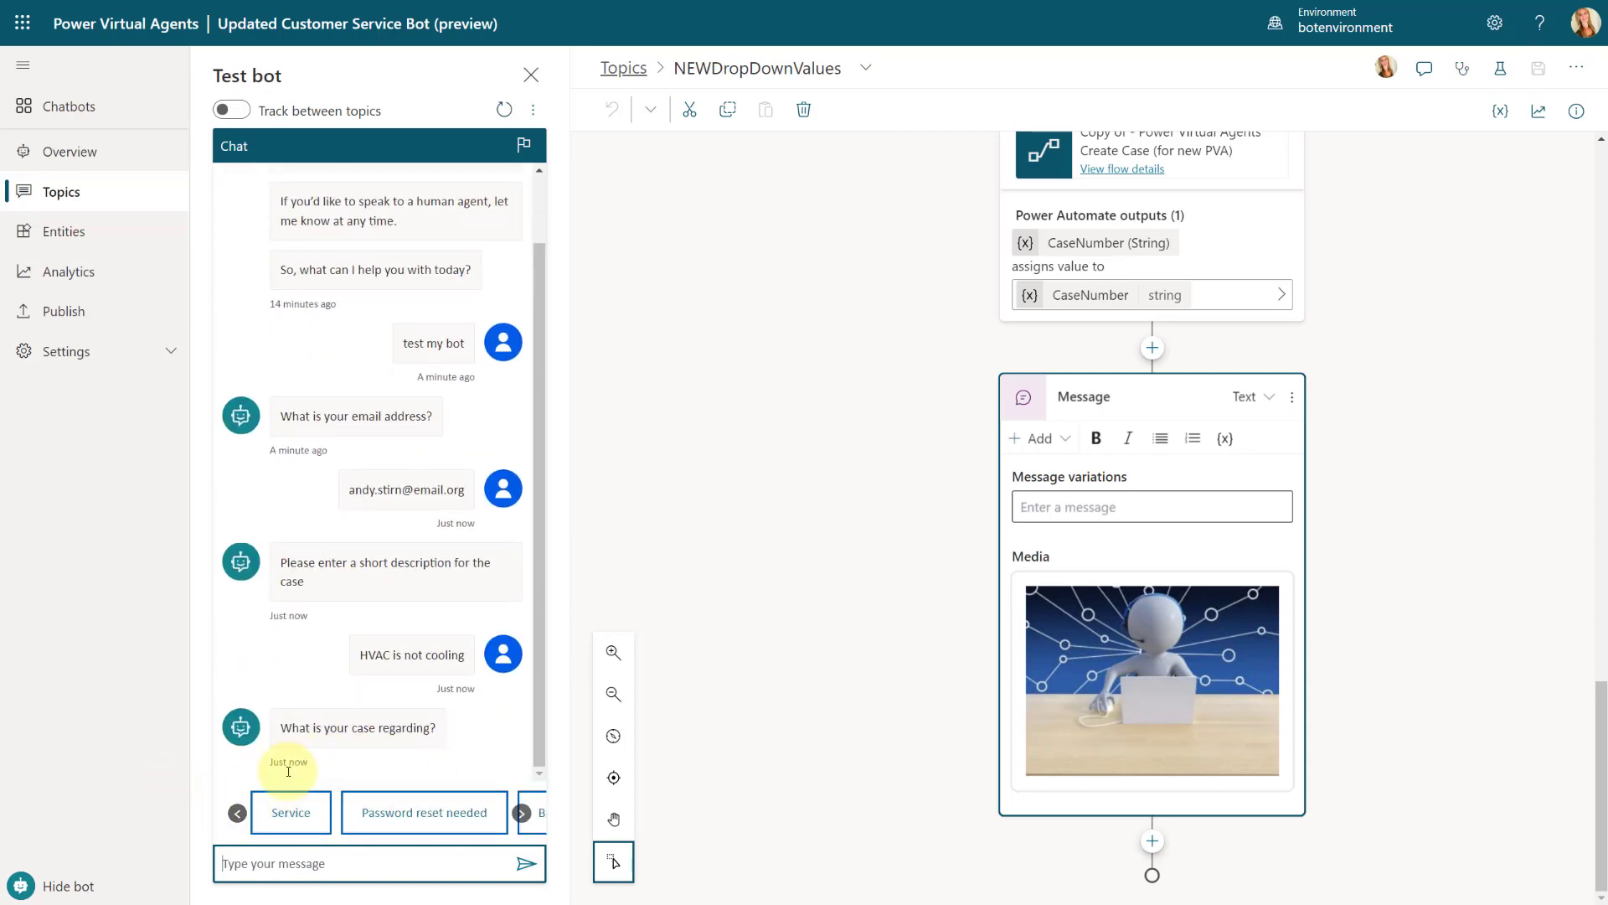
pyautogui.click(460, 874)
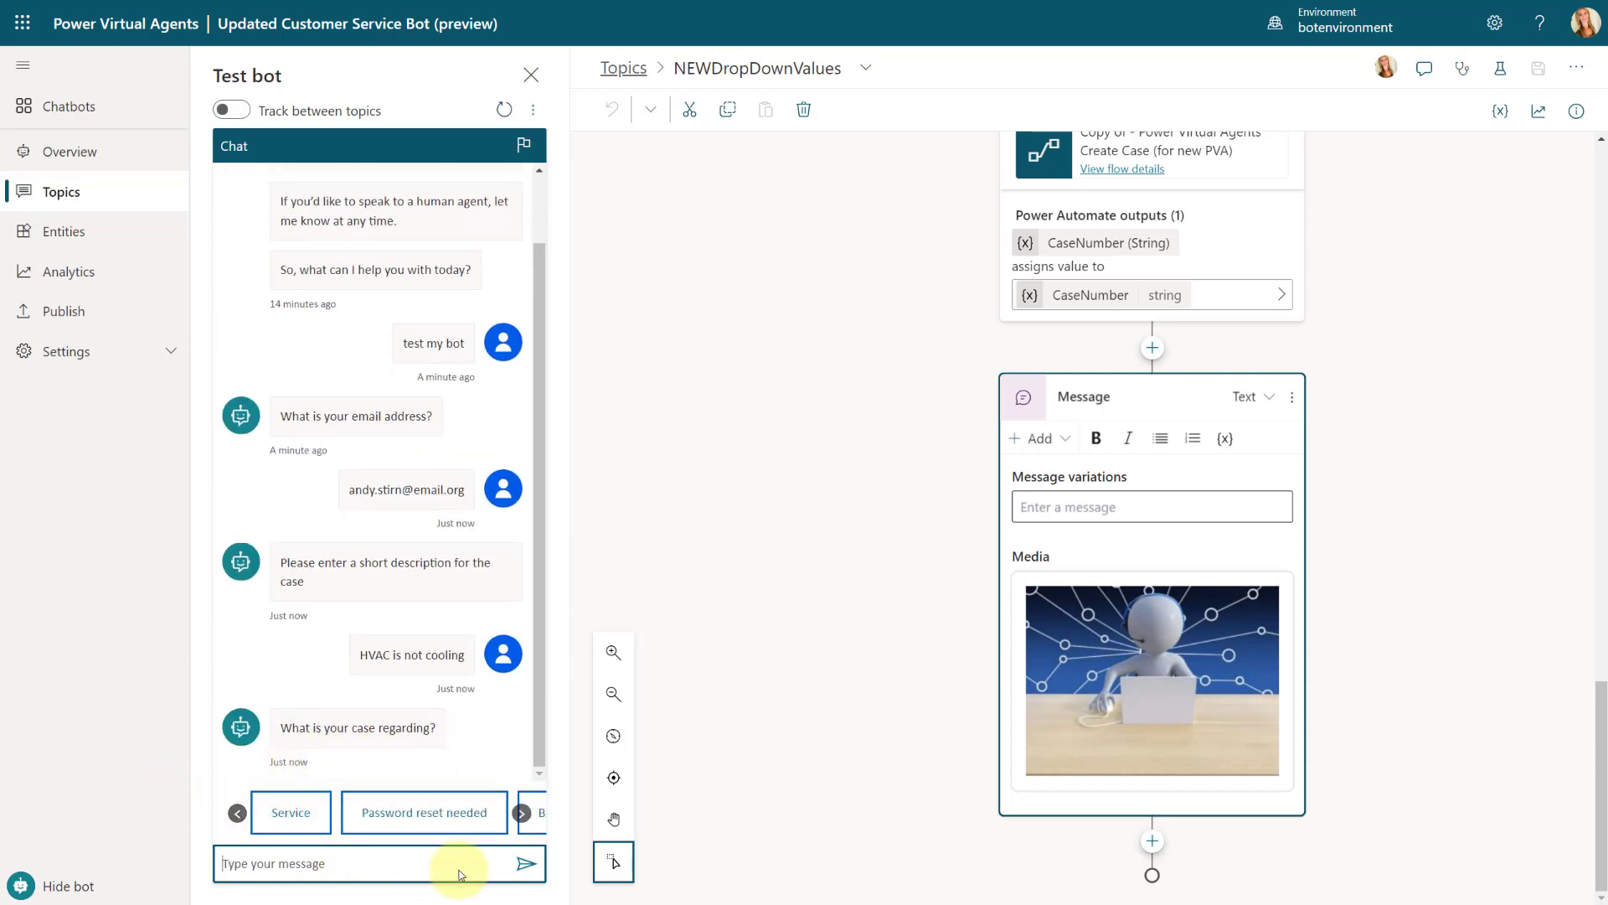
pyautogui.click(291, 815)
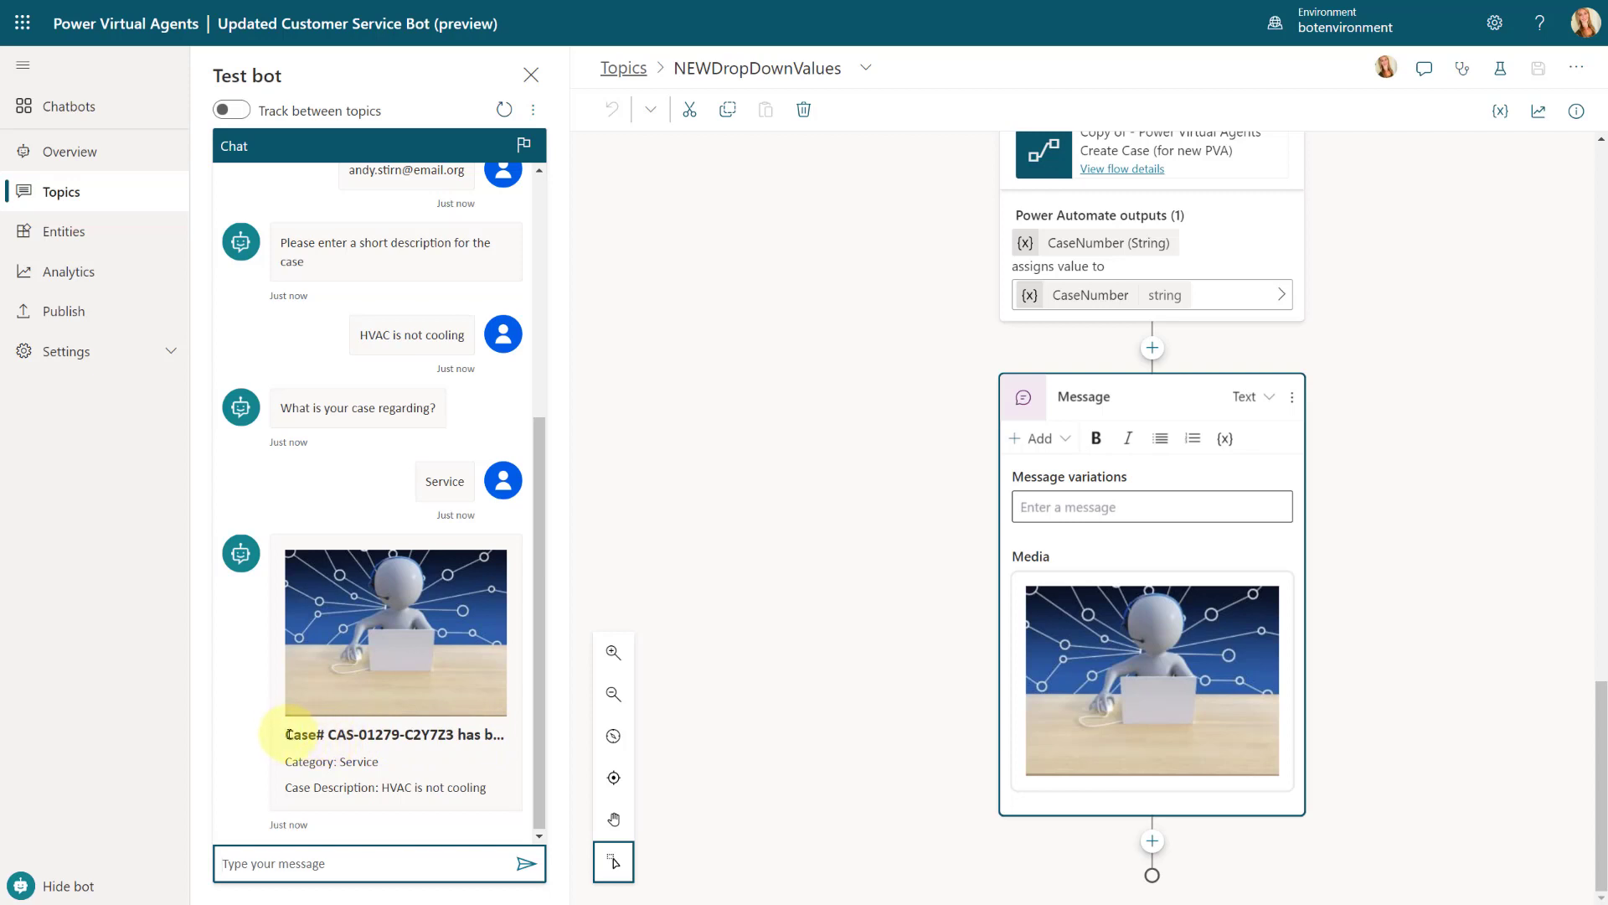
# Step: Examine the case number and category on the card returned in the test chat
pyautogui.moveTo(328, 734); pyautogui.dragTo(510, 736)
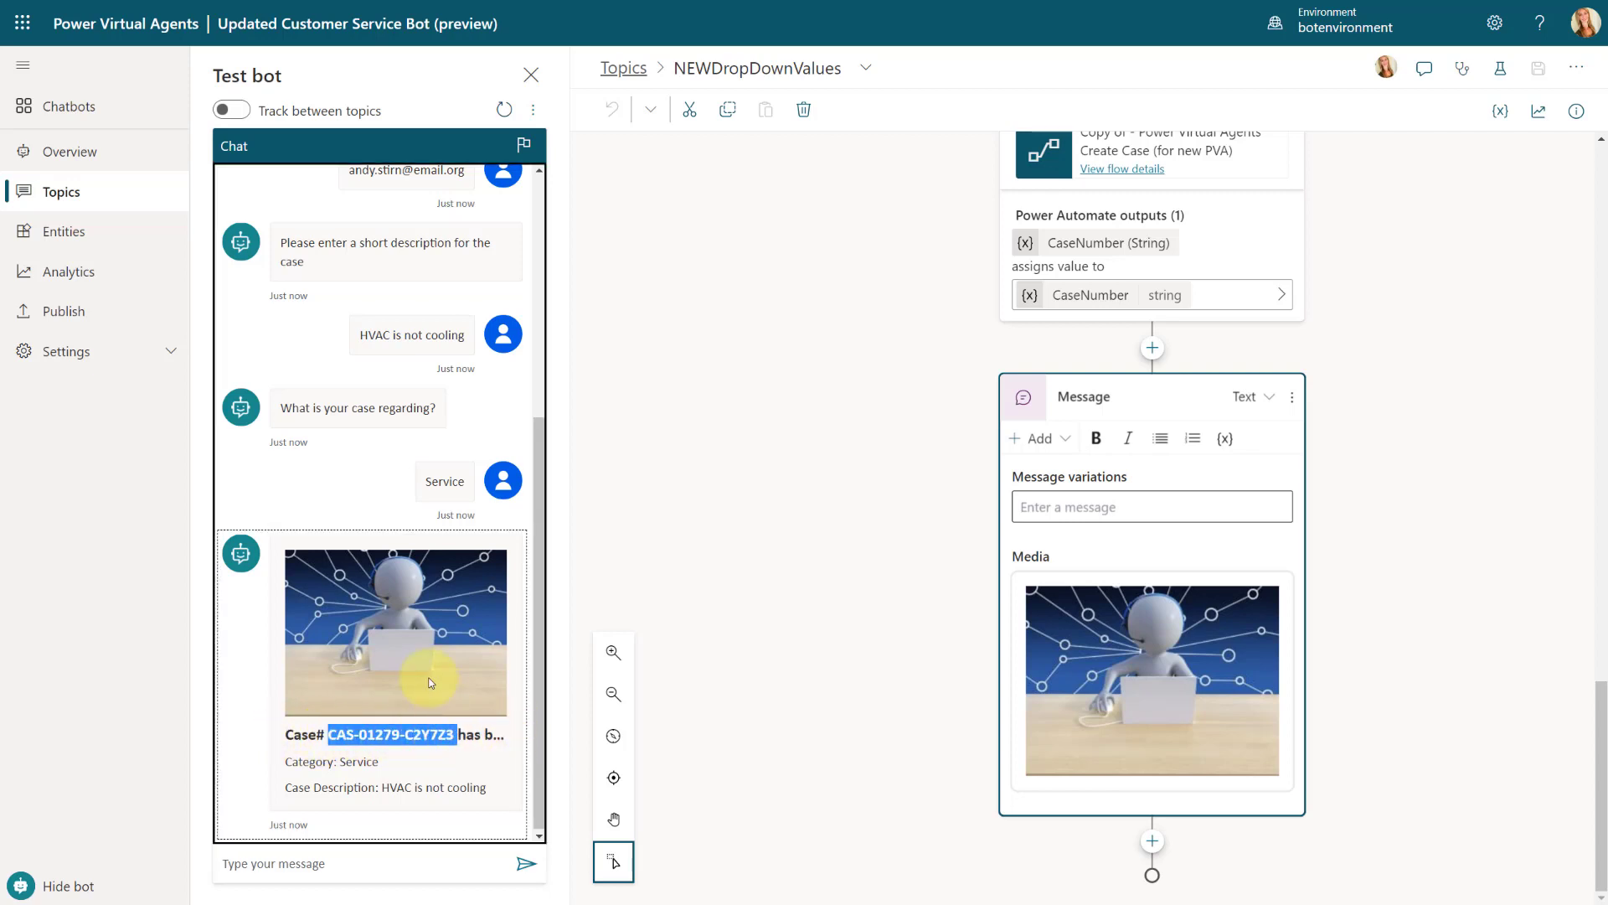
pyautogui.doubleClick(342, 760)
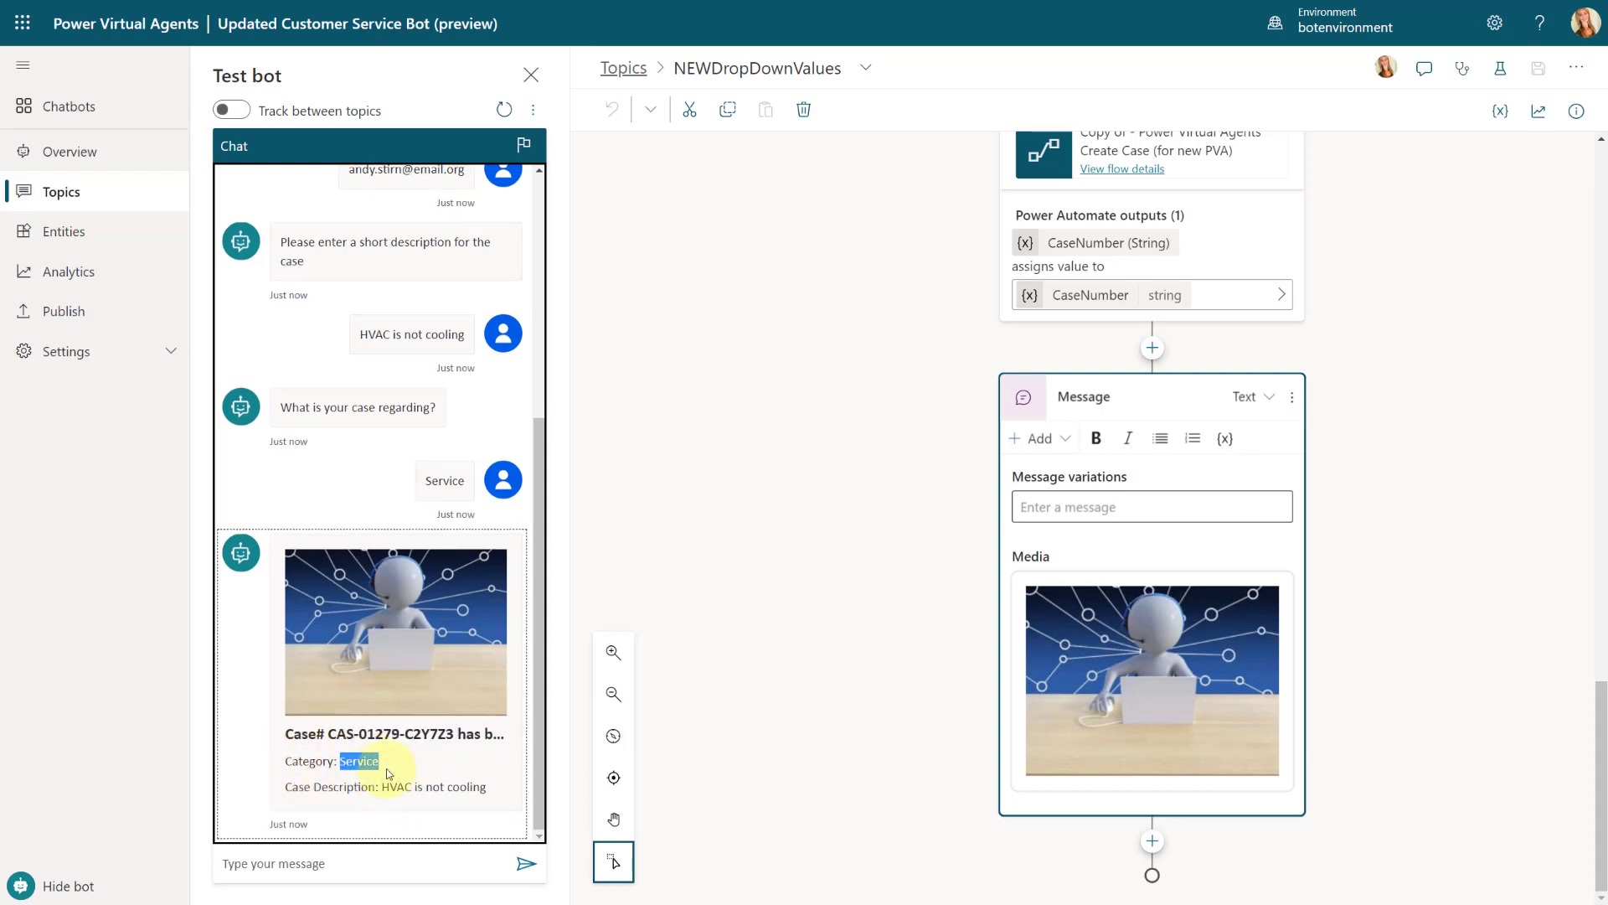
pyautogui.click(351, 766)
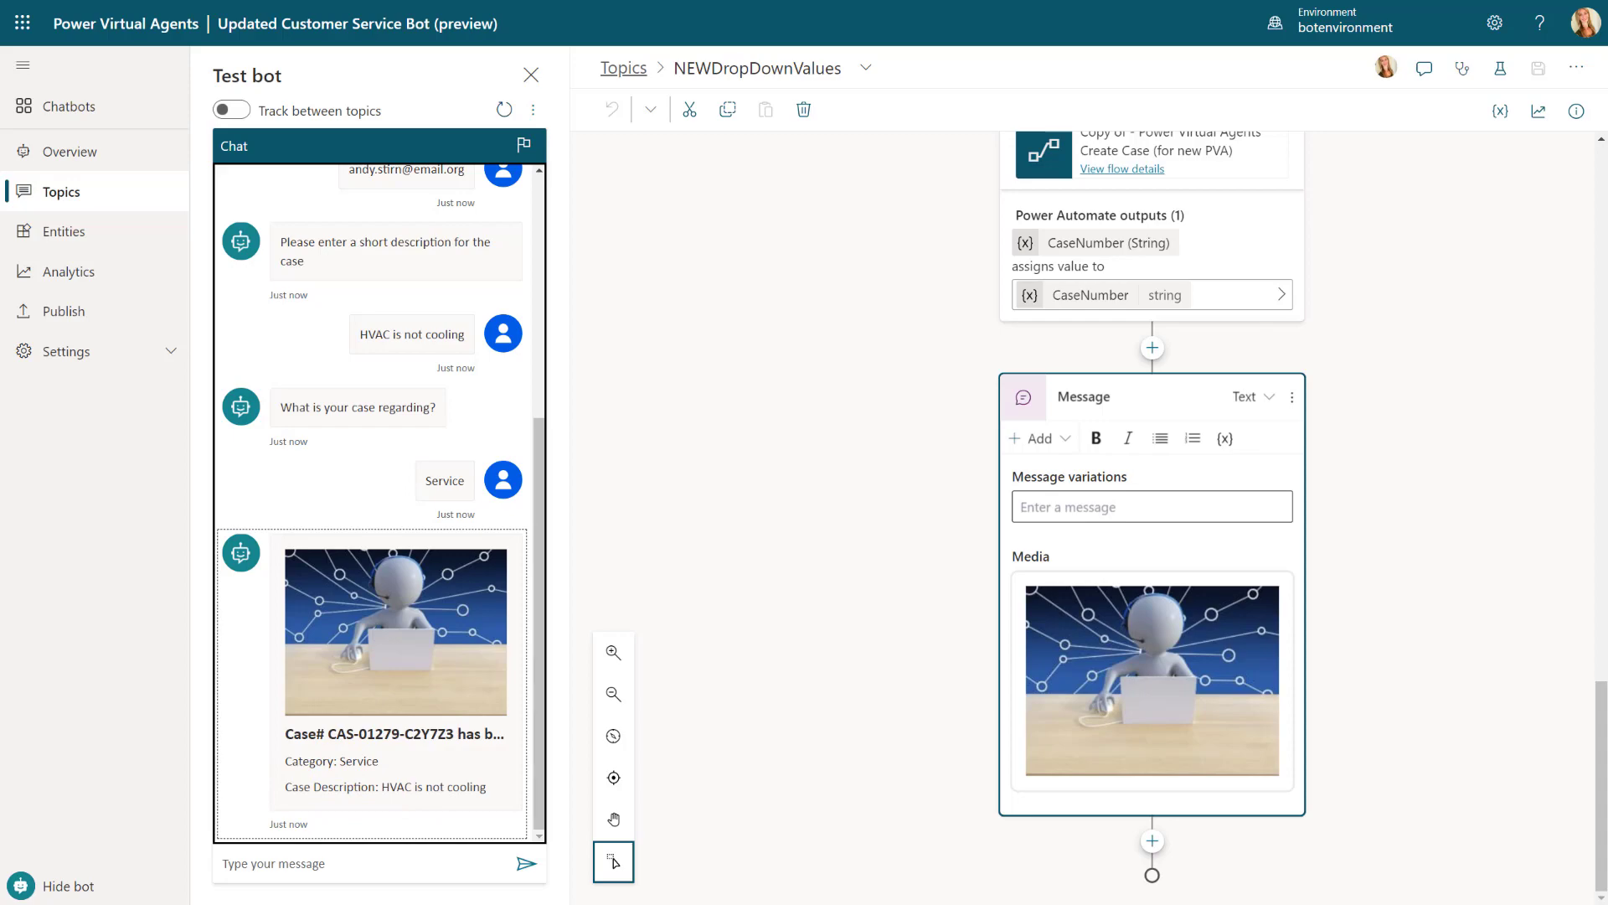